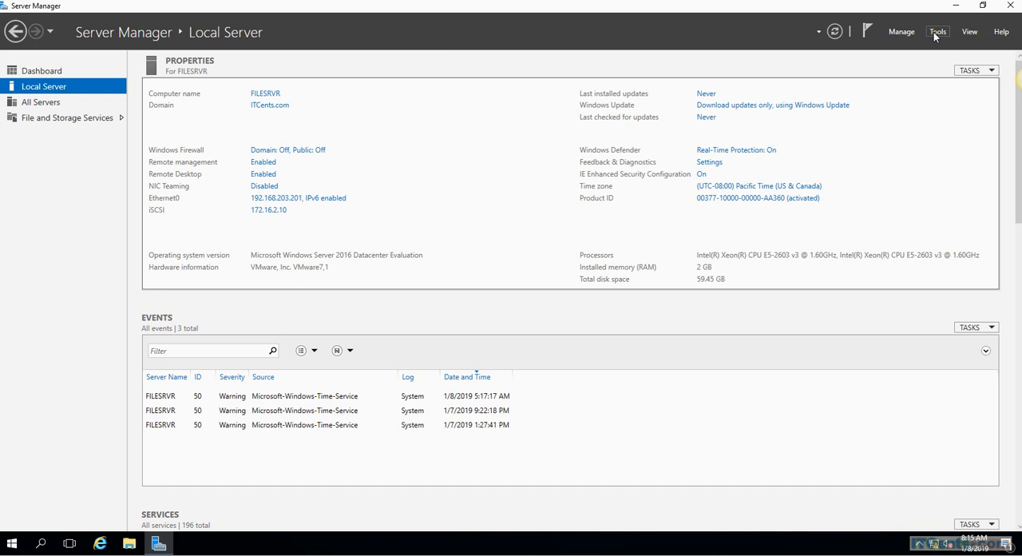
Step: Start adding roles and features with a role-based or feature-based installation on the FILESRVR server, up to the role selection
{"action": "left_click", "coordinate": [902, 32]}
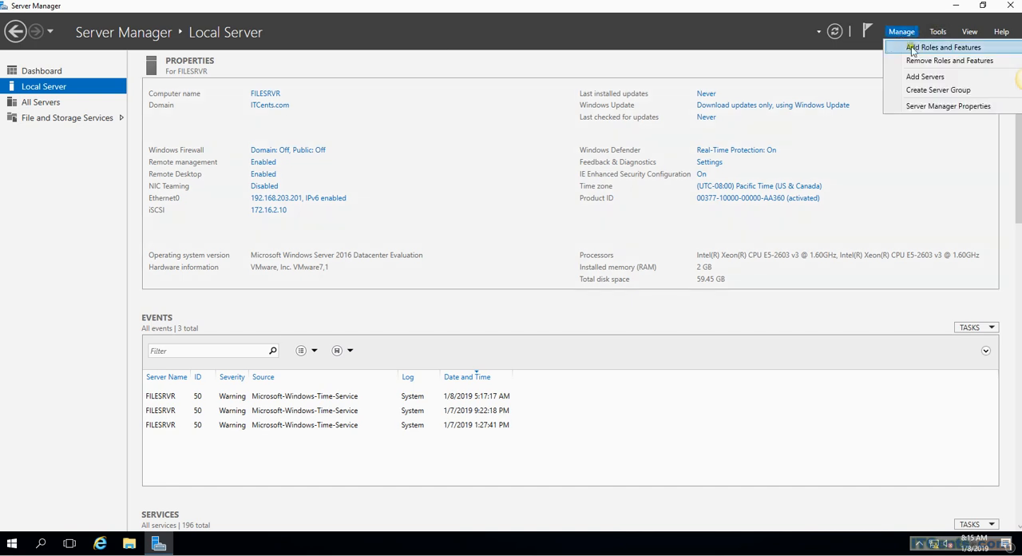
{"action": "left_click", "coordinate": [912, 50]}
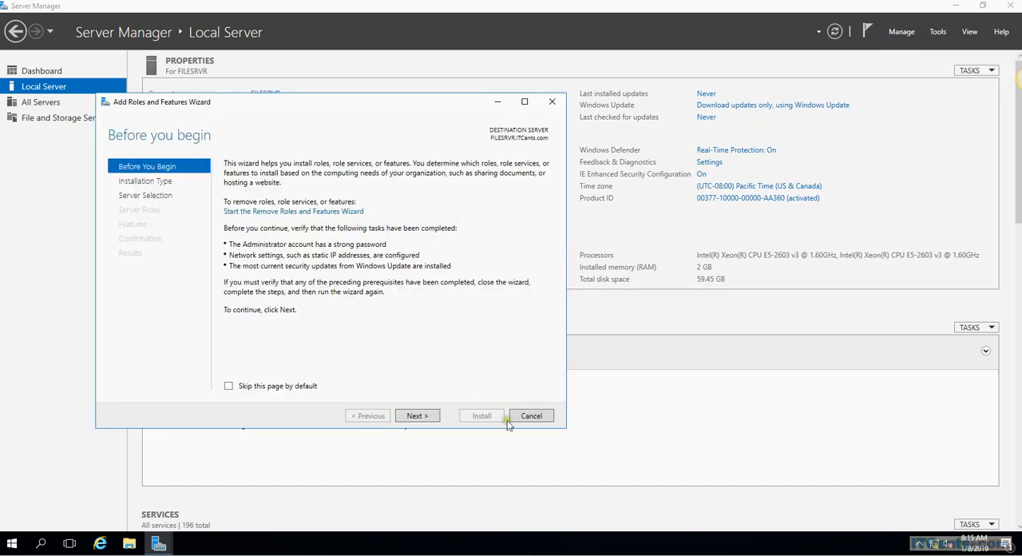
{"action": "left_click", "coordinate": [414, 418]}
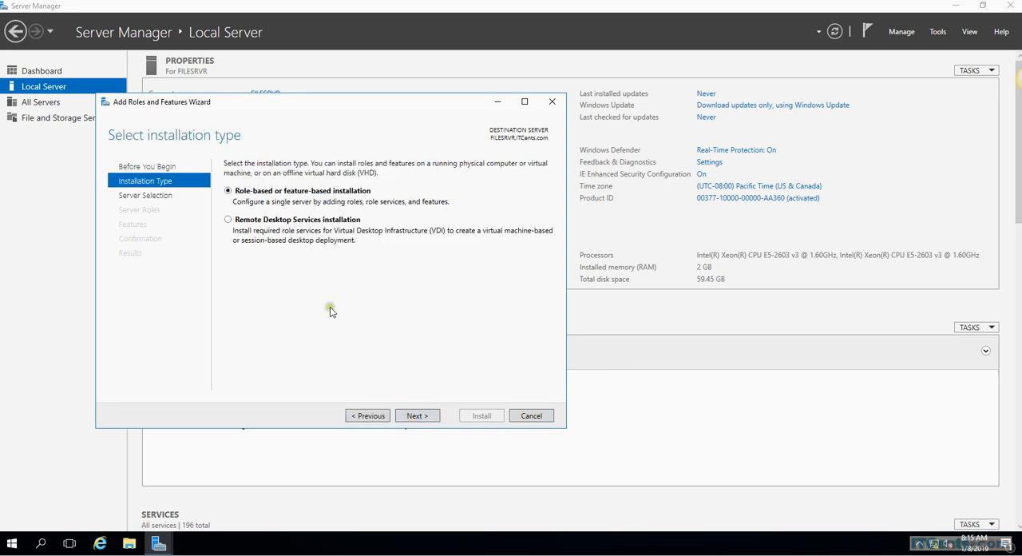
{"action": "left_click", "coordinate": [415, 416]}
{"action": "left_click", "coordinate": [417, 415]}
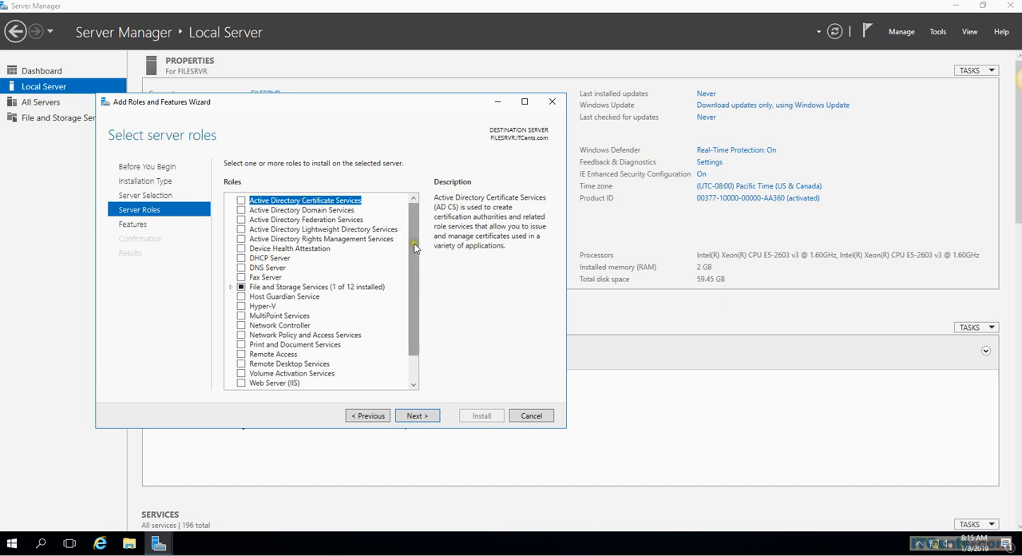
Step: Select the iSCSI Target Server role under File and iSCSI Services, including its required File Server feature and management tools
{"action": "left_click", "coordinate": [232, 288]}
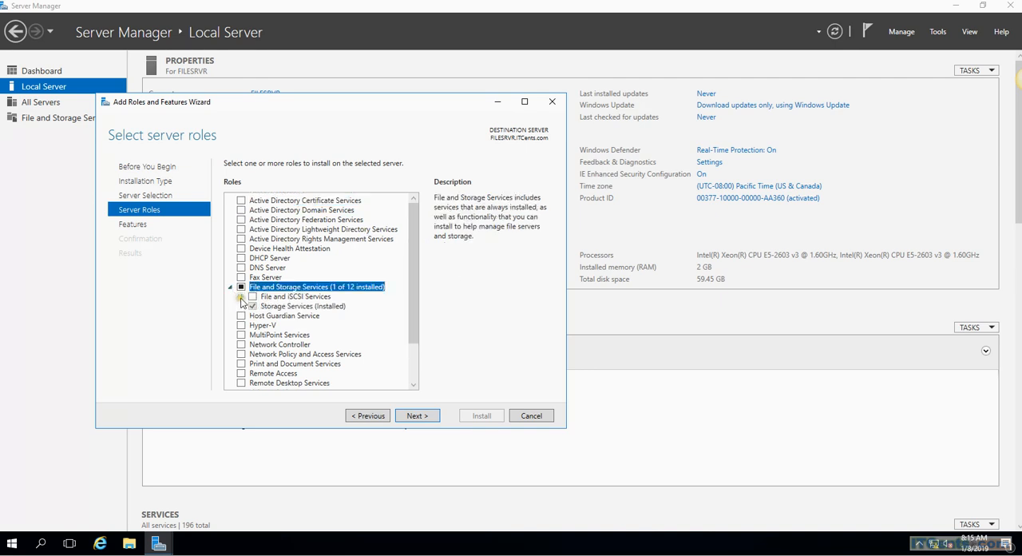
{"action": "left_click", "coordinate": [242, 297]}
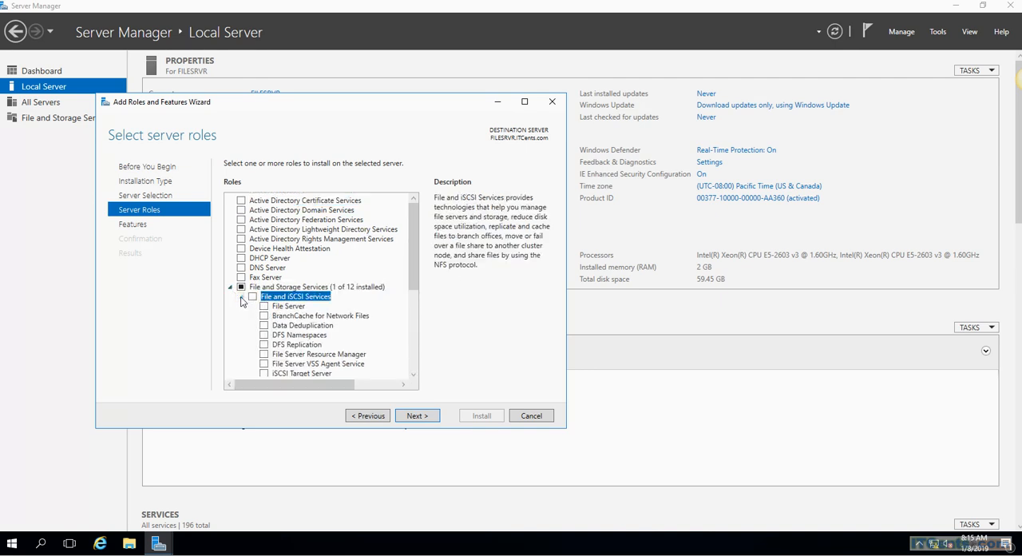
{"action": "left_click", "coordinate": [262, 373]}
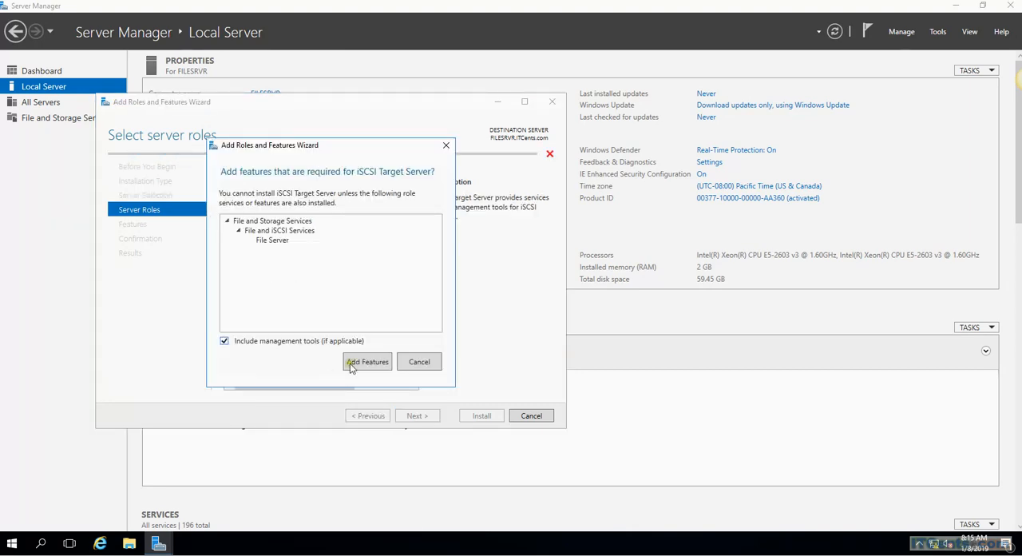
{"action": "left_click", "coordinate": [368, 363]}
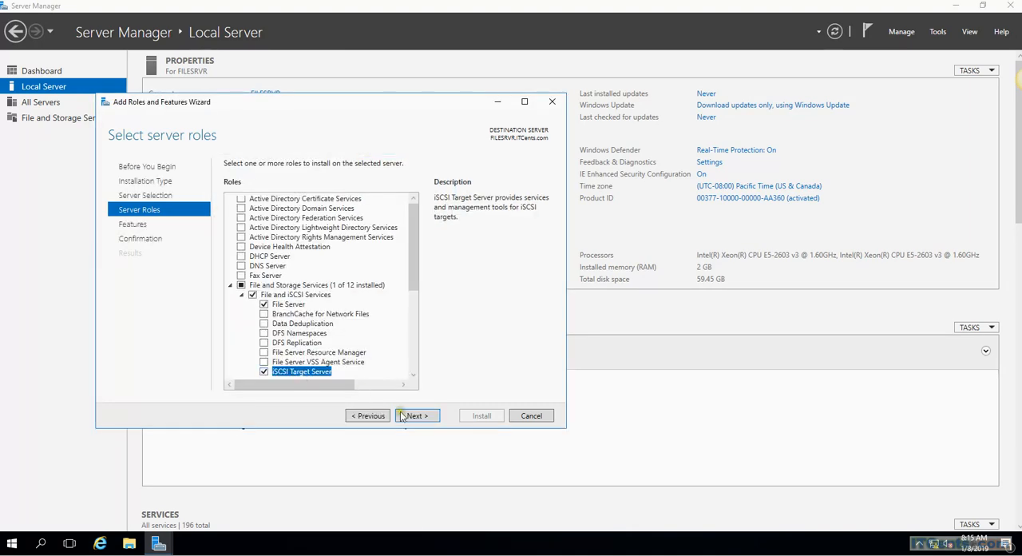
{"action": "key", "text": "Return"}
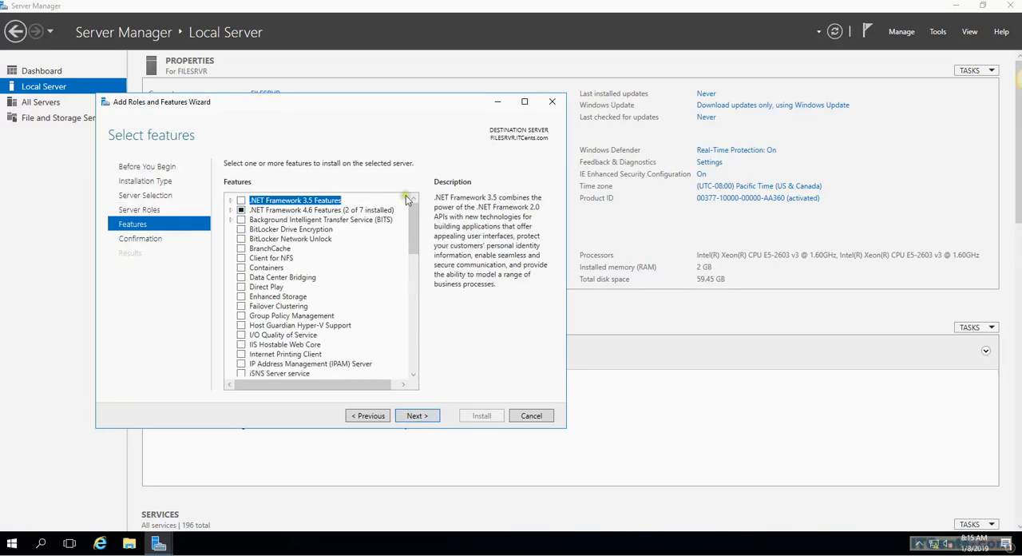
Step: Add no extra features, allow the destination server to restart automatically if required, and install the selected roles
{"action": "left_click", "coordinate": [415, 417]}
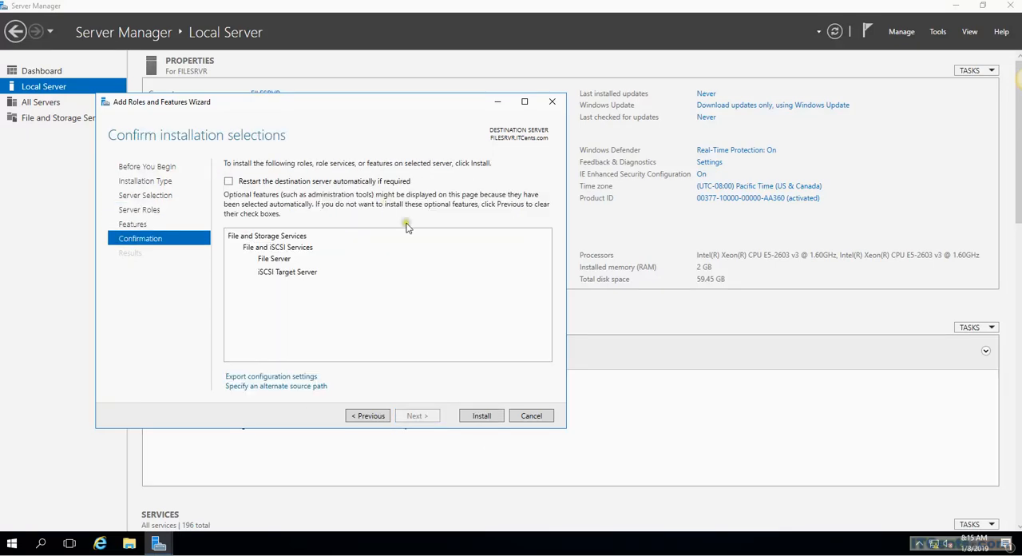
{"action": "left_click", "coordinate": [314, 182]}
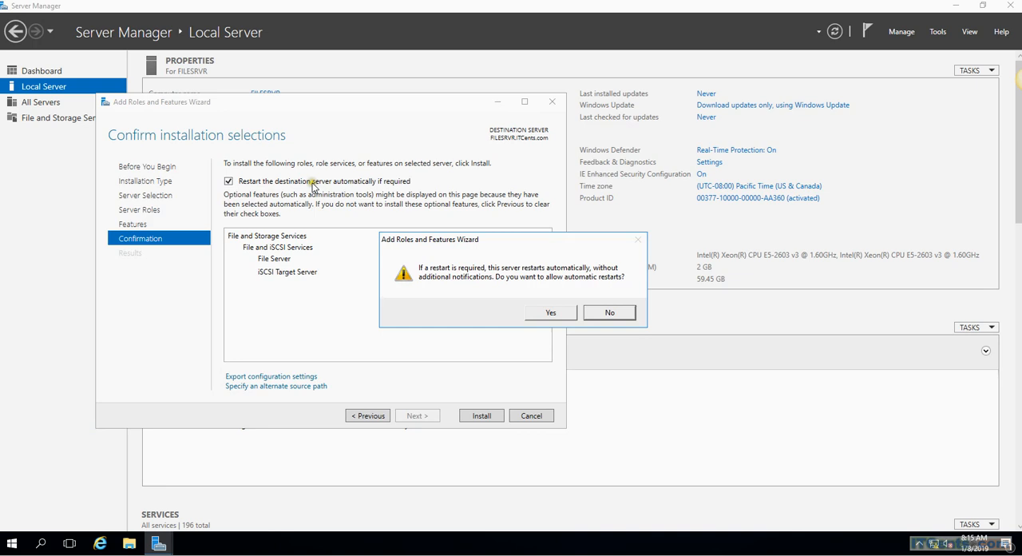
{"action": "left_click", "coordinate": [550, 313]}
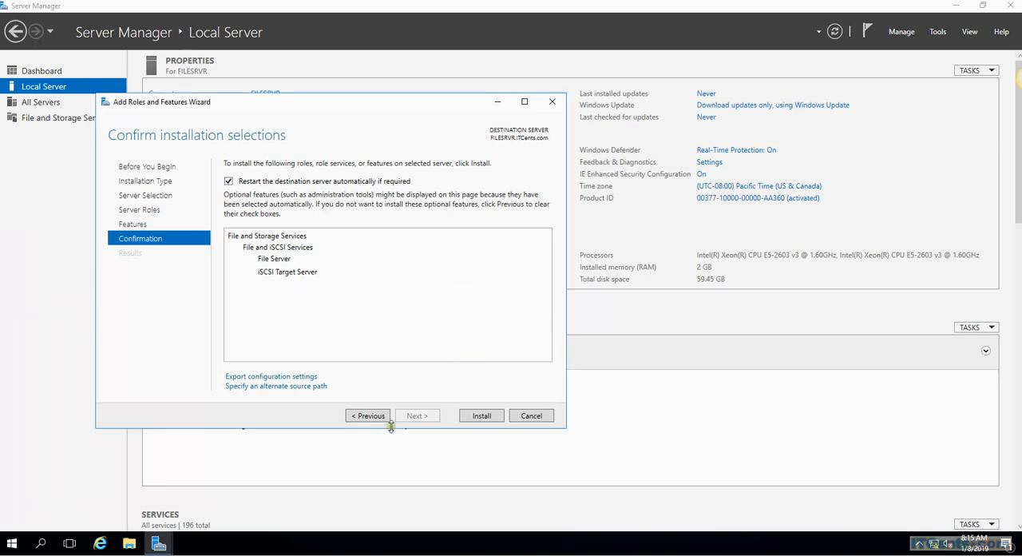
{"action": "left_click", "coordinate": [481, 417]}
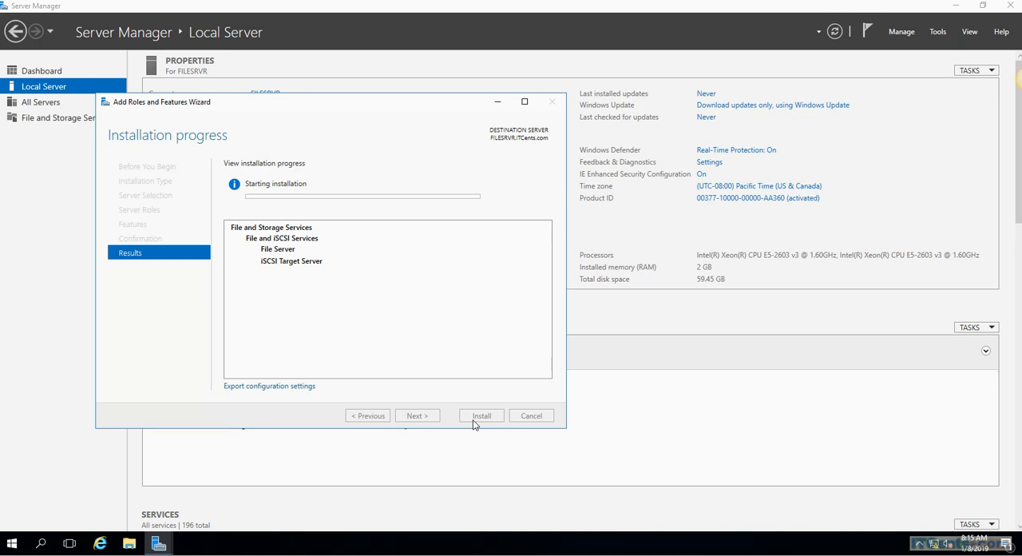
Step: Examine the server's Ethernet0 and iSCSI network adapters in Network Connections, then minimize the network windows
{"action": "right_click", "coordinate": [936, 548]}
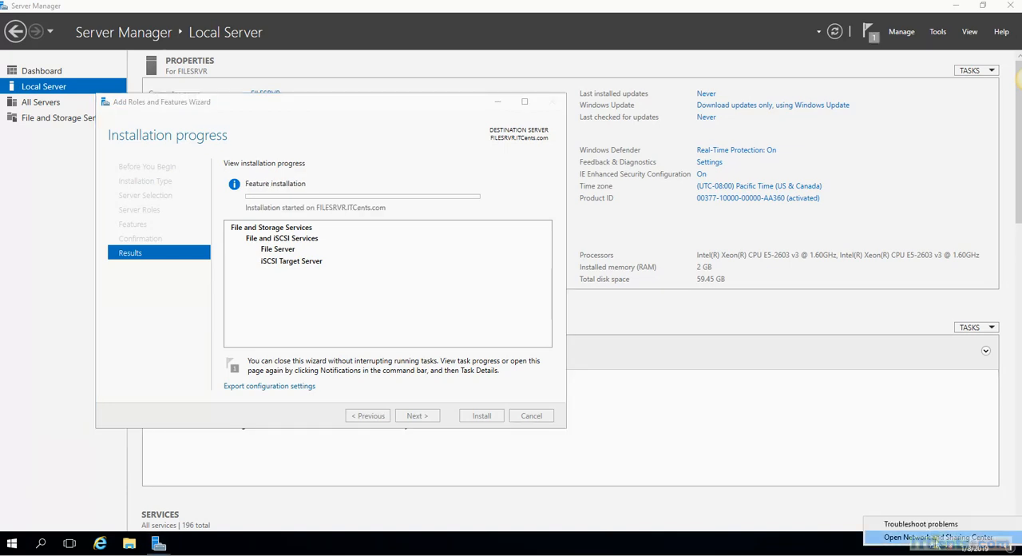
{"action": "left_click", "coordinate": [935, 542]}
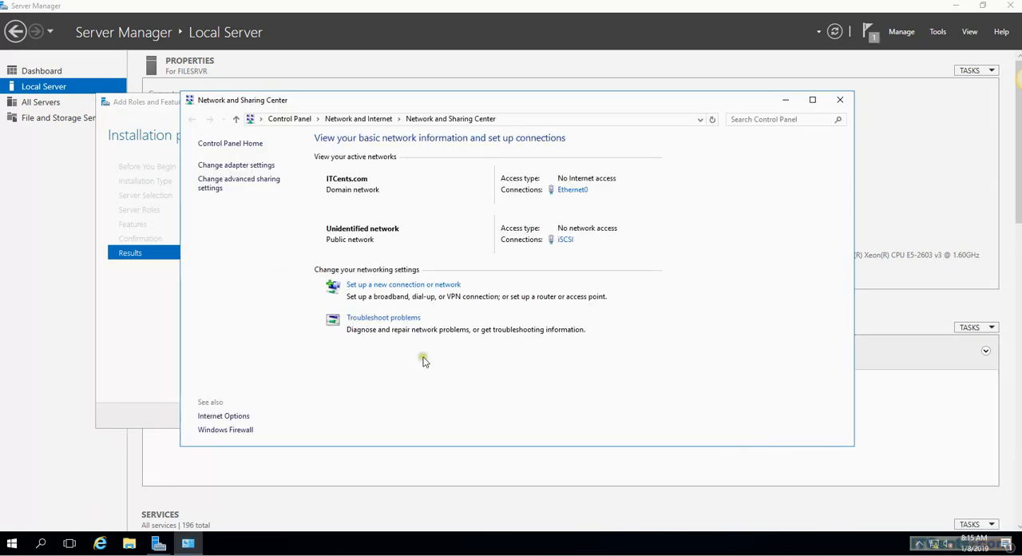
{"action": "left_click", "coordinate": [241, 165]}
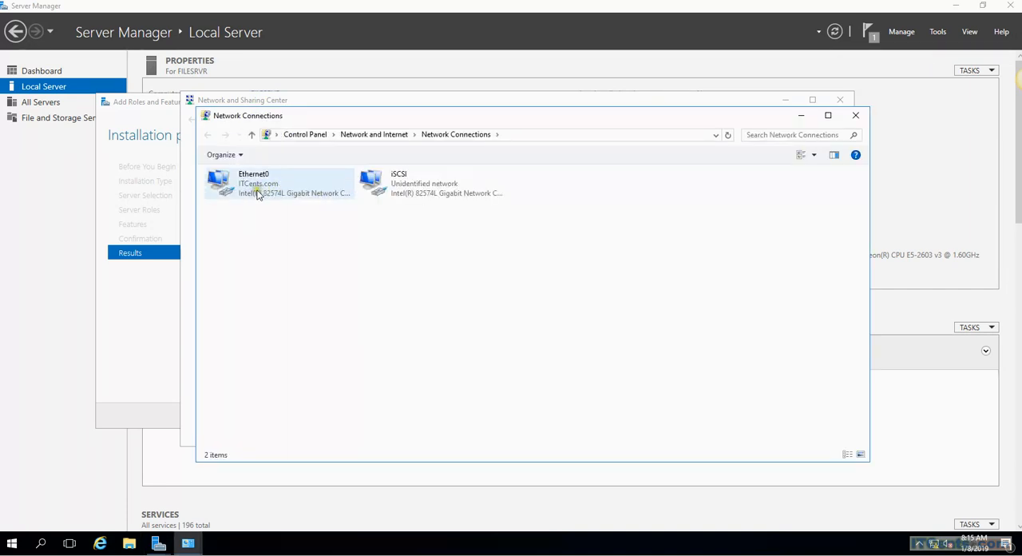
{"action": "left_click", "coordinate": [418, 197]}
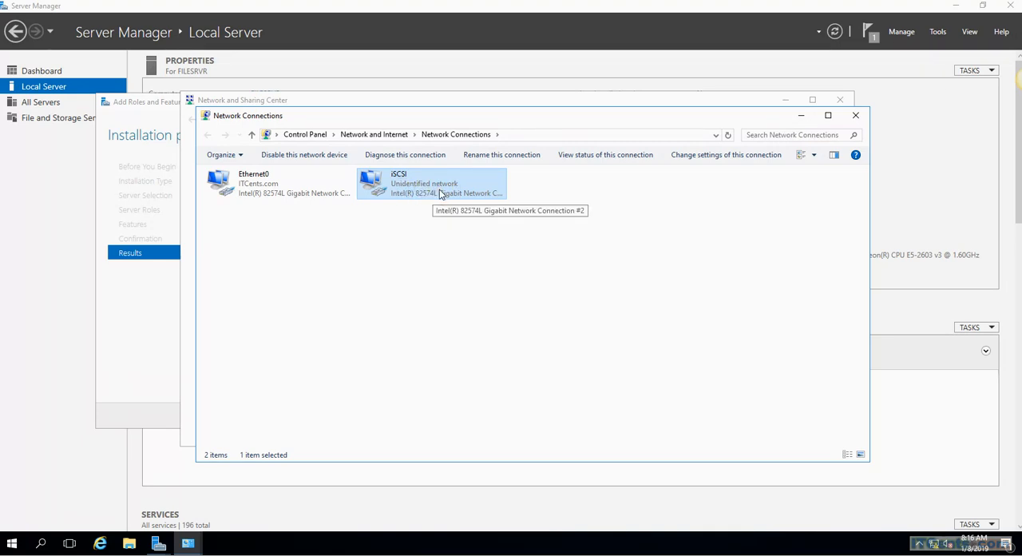
{"action": "left_click", "coordinate": [801, 116]}
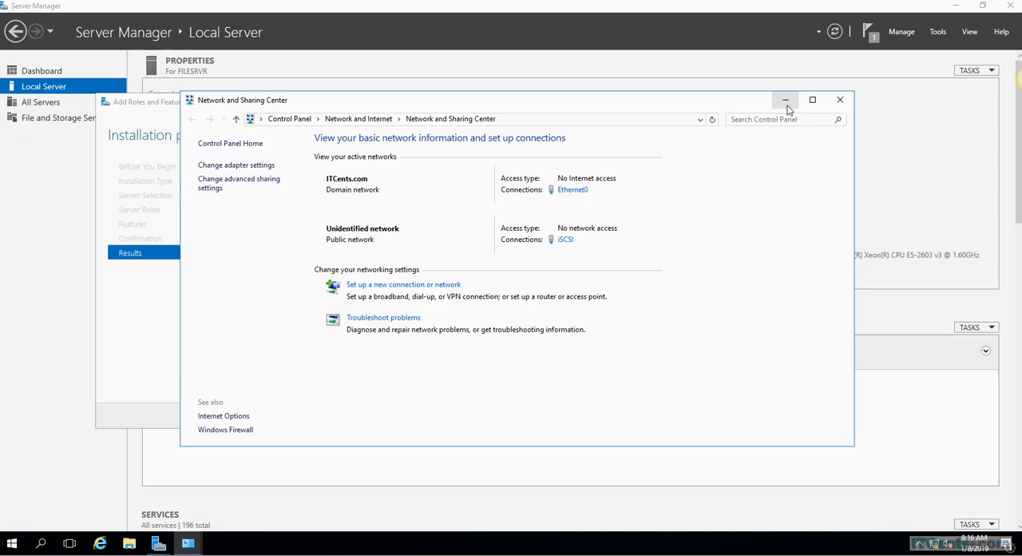
{"action": "left_click", "coordinate": [785, 101]}
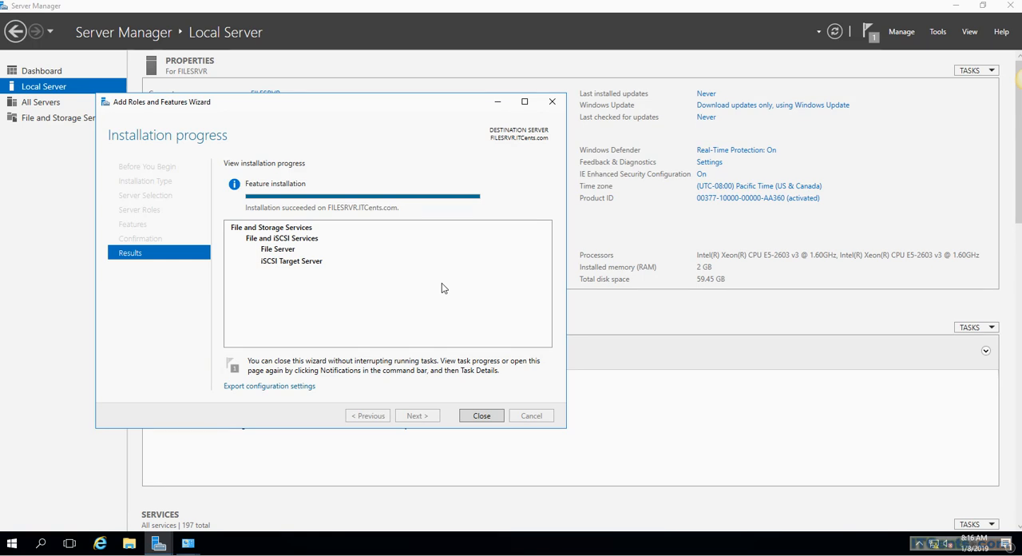
Step: Close the finished role installation wizard and show the iSCSI page of File and Storage Services
{"action": "left_click", "coordinate": [482, 415]}
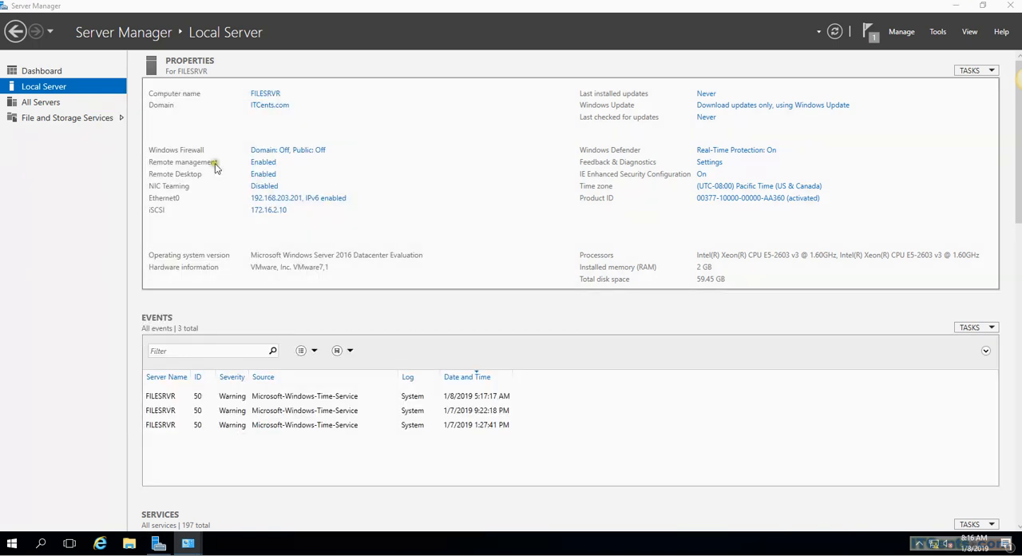
{"action": "left_click", "coordinate": [118, 119]}
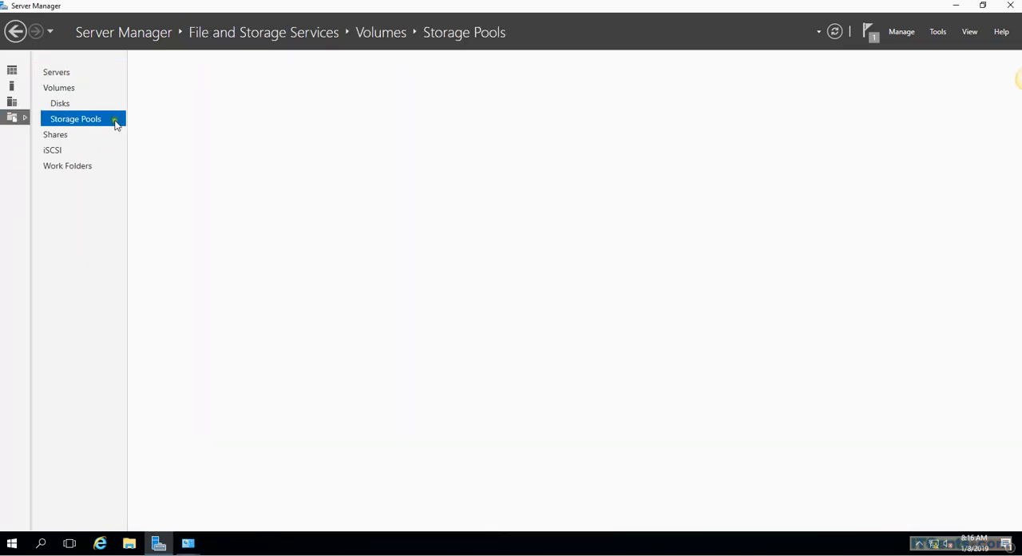
{"action": "left_click", "coordinate": [59, 155]}
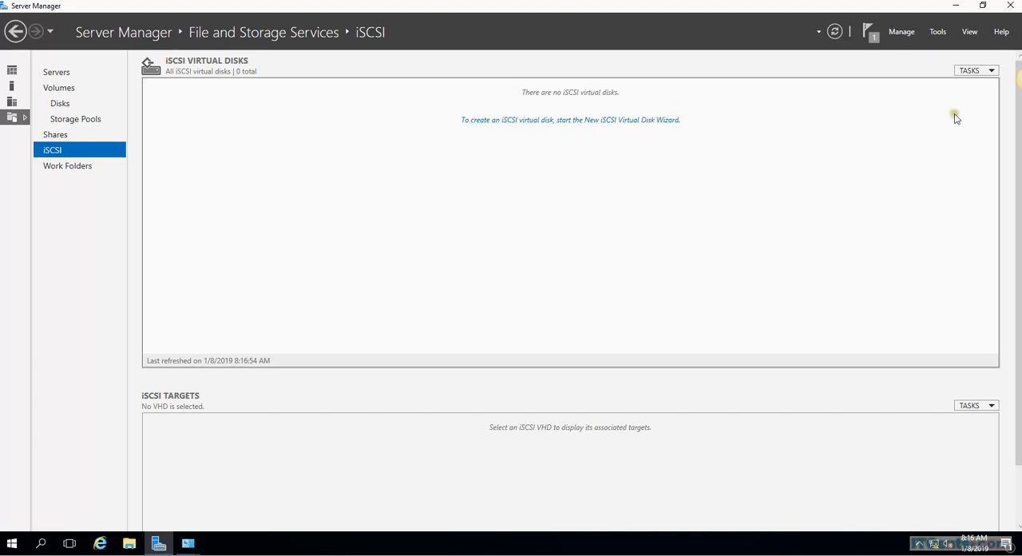
{"action": "left_click", "coordinate": [646, 121]}
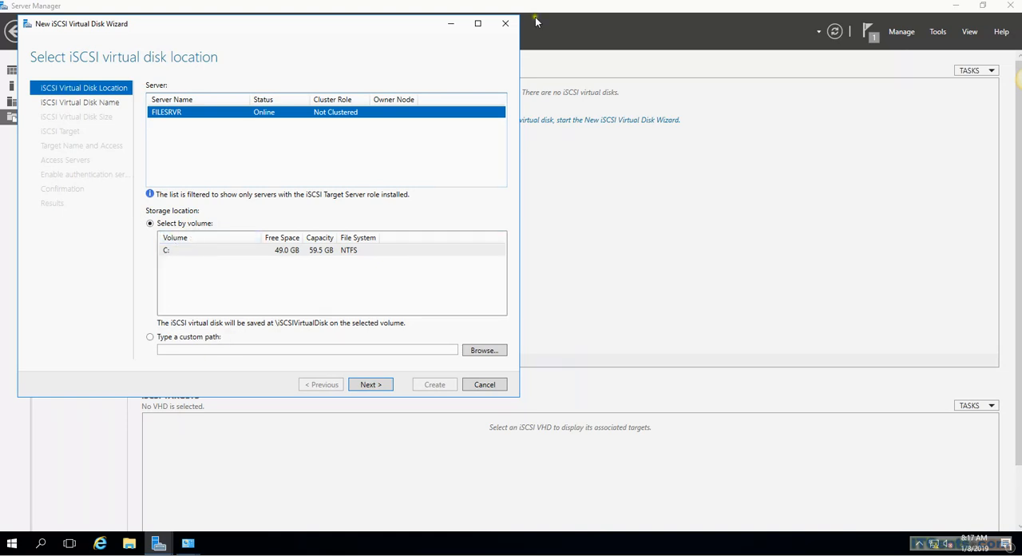
{"action": "left_click", "coordinate": [504, 23]}
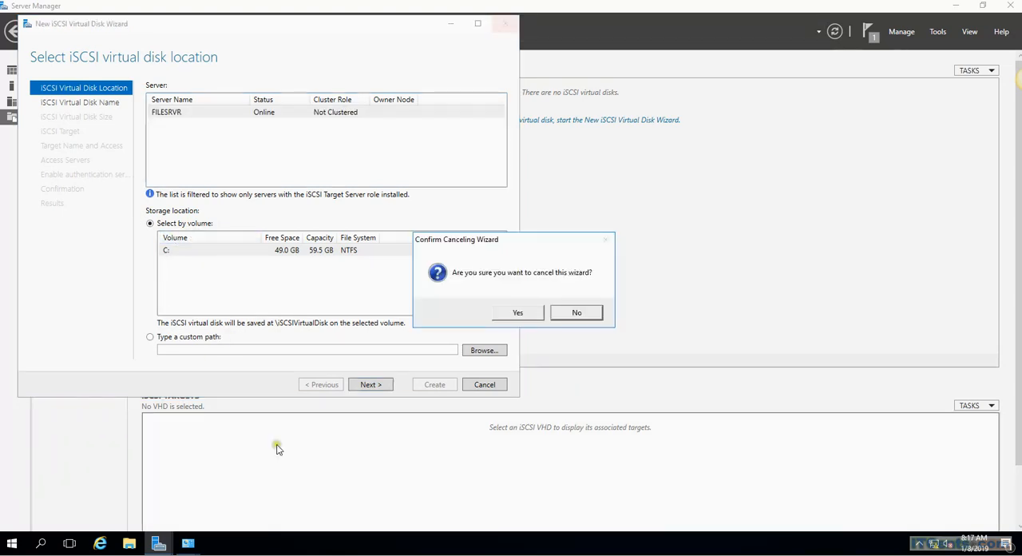
{"action": "left_click", "coordinate": [520, 313]}
Step: Open Disk Management in a maximized Computer Management window and bring the 200 GB Disk 1 online
{"action": "left_click", "coordinate": [935, 34]}
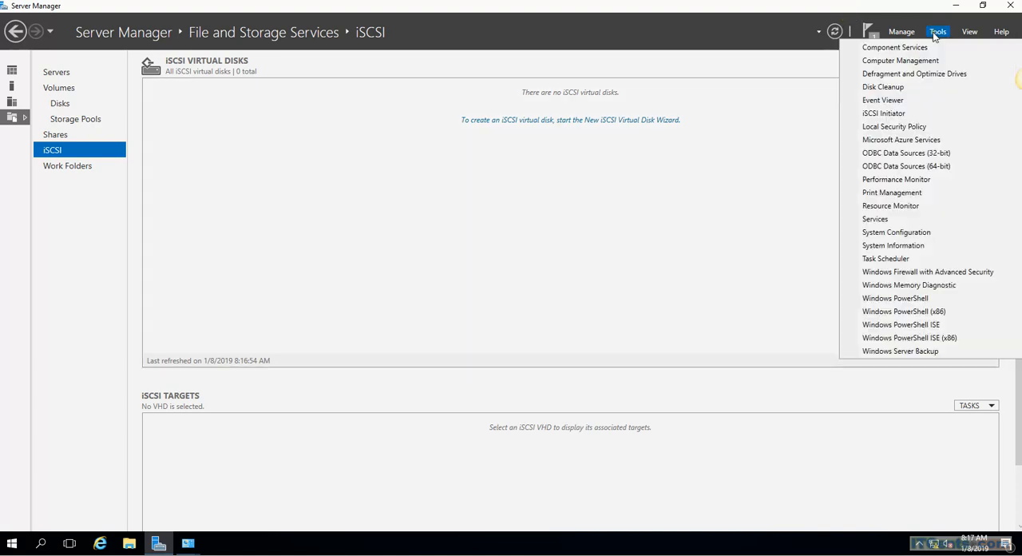
{"action": "left_click", "coordinate": [891, 62]}
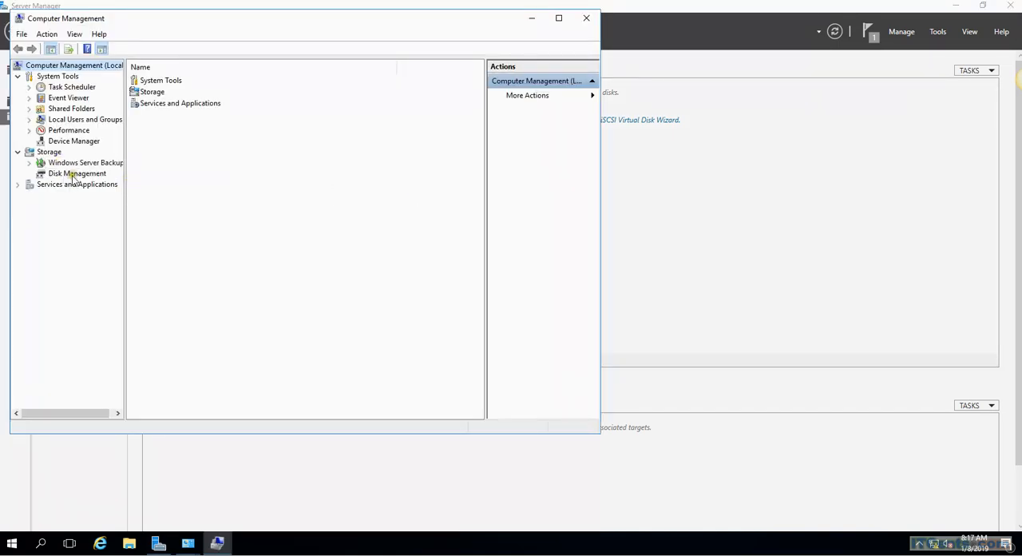
{"action": "left_click", "coordinate": [71, 174]}
{"action": "left_click", "coordinate": [558, 18]}
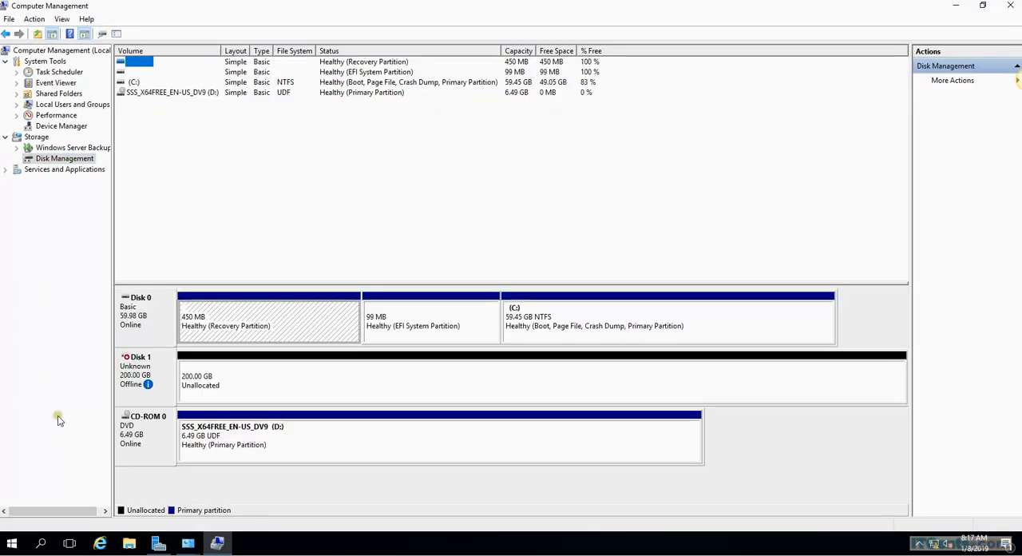
{"action": "right_click", "coordinate": [160, 369]}
{"action": "left_click", "coordinate": [177, 375]}
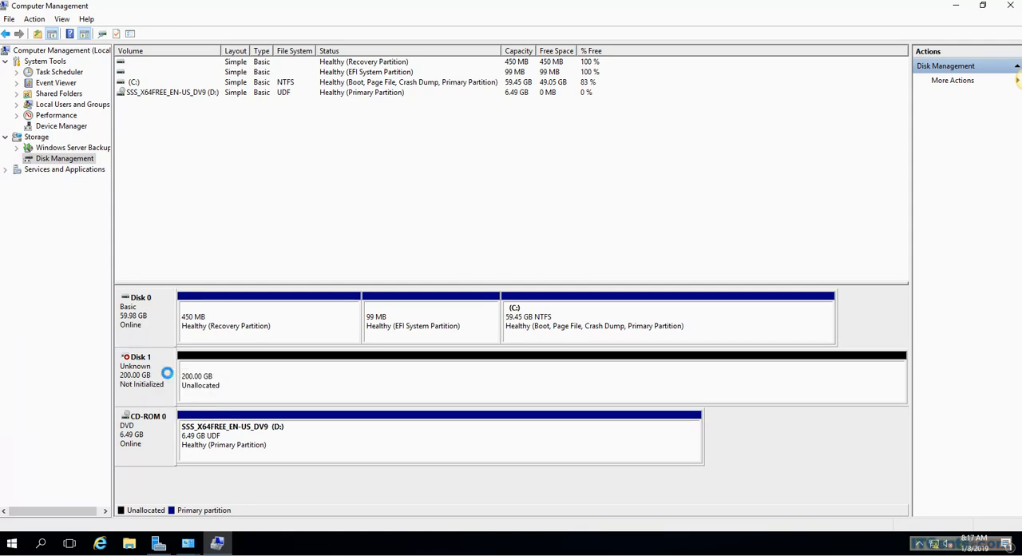
Step: Initialize Disk 1 with the GPT (GUID Partition Table) partition style
{"action": "right_click", "coordinate": [167, 373]}
{"action": "left_click", "coordinate": [246, 378]}
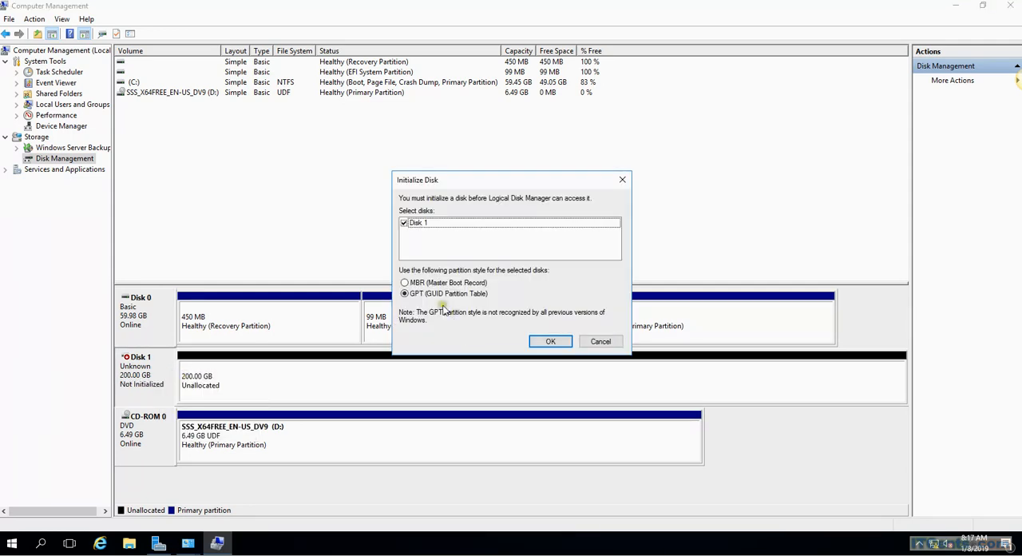
{"action": "left_click", "coordinate": [552, 343]}
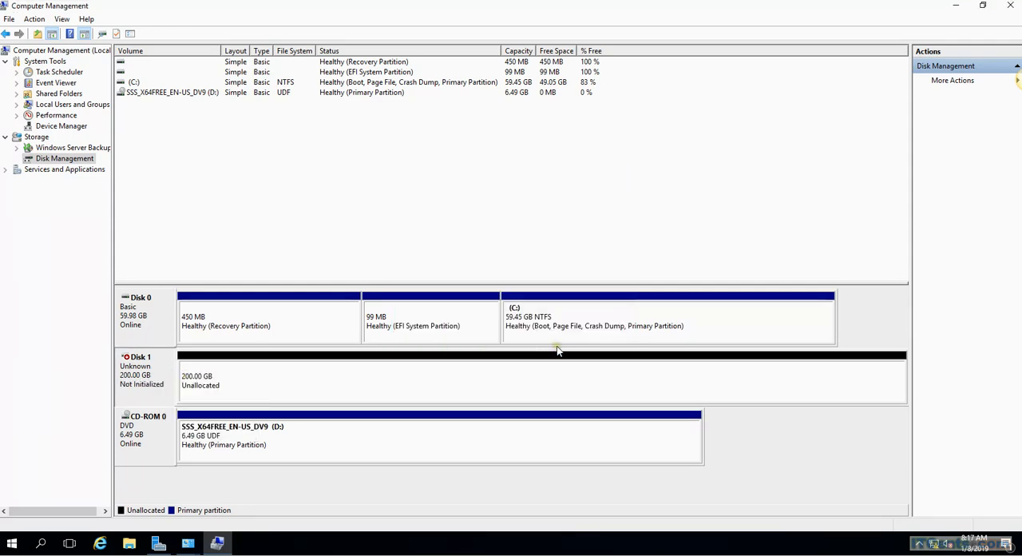
Step: Create a 204670 MB simple volume on Disk 1, quick-formatted as NTFS with the default allocation unit size and labelled iSCSI
{"action": "right_click", "coordinate": [209, 384]}
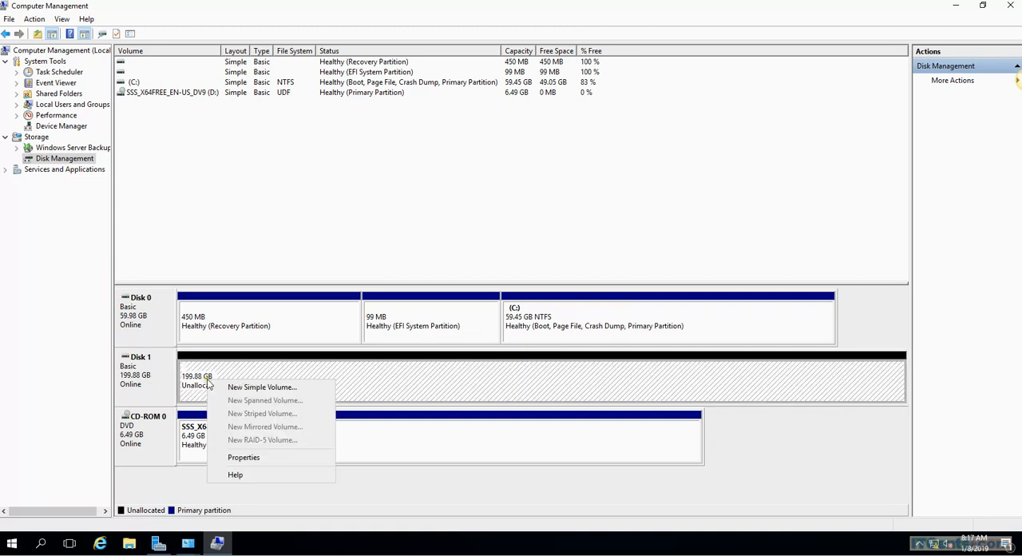
{"action": "left_click", "coordinate": [240, 387]}
{"action": "left_click", "coordinate": [343, 277]}
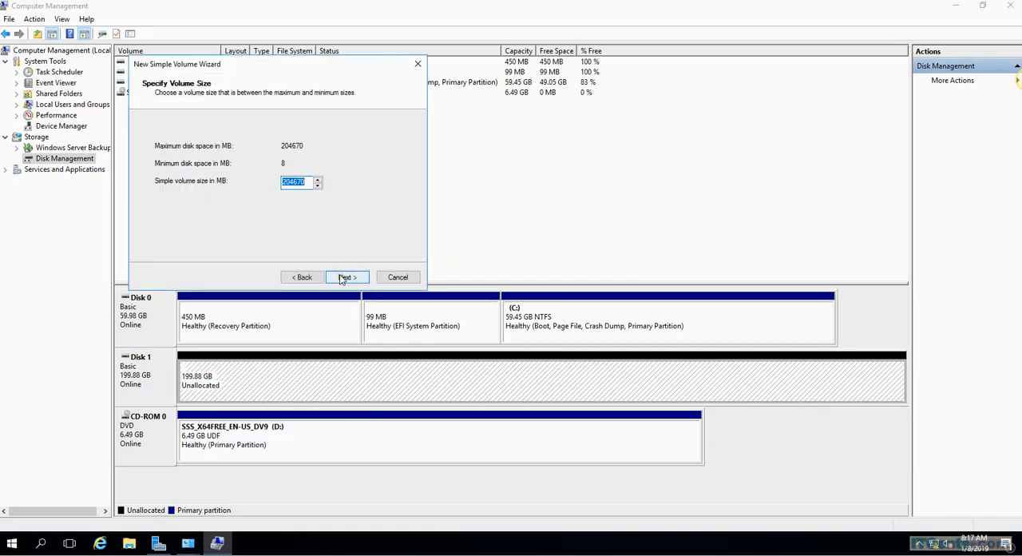
{"action": "left_click", "coordinate": [343, 277]}
{"action": "left_click", "coordinate": [342, 277]}
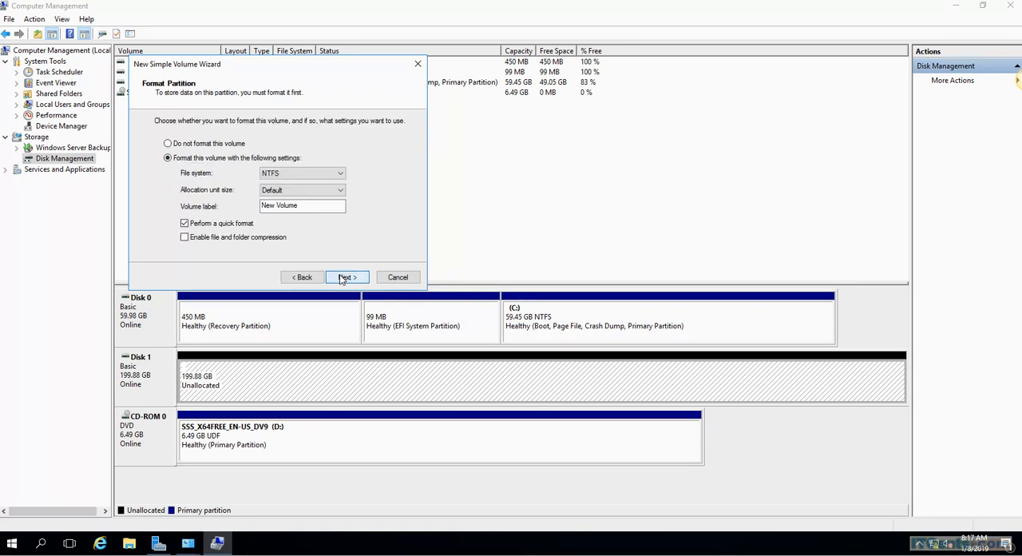
{"action": "type", "text": "I"}
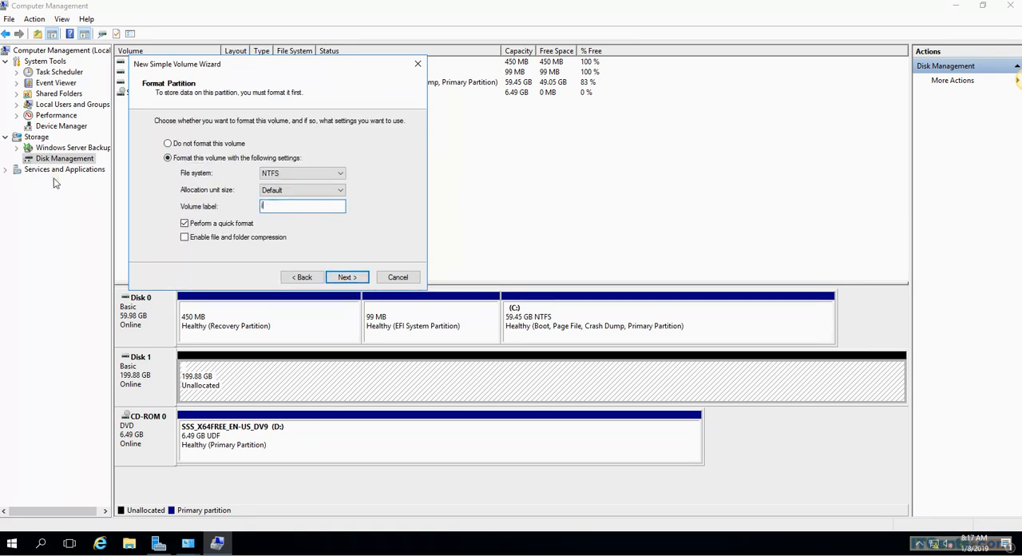
{"action": "type", "text": "SCSI"}
{"action": "left_click", "coordinate": [358, 277]}
{"action": "left_click", "coordinate": [355, 277]}
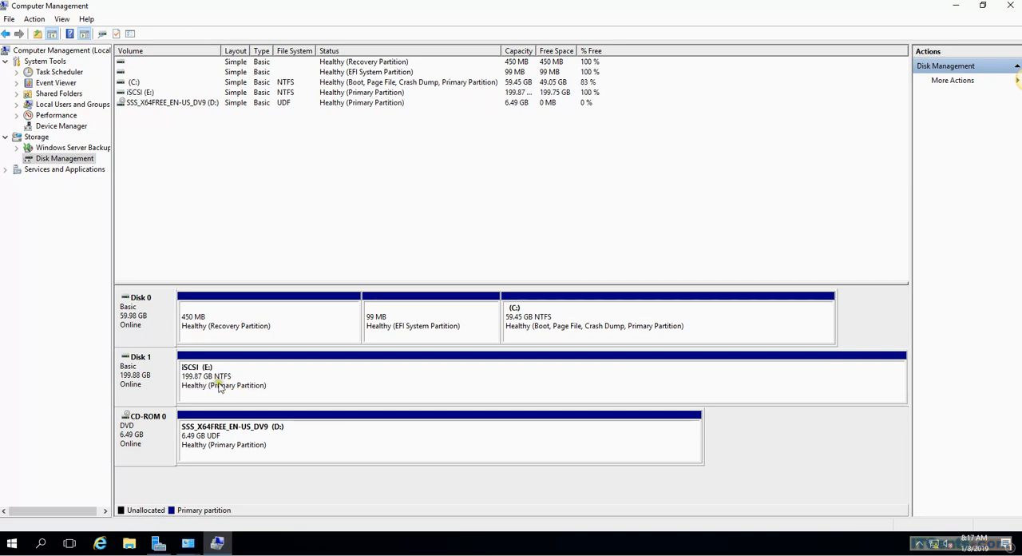
Step: Minimize Computer Management to return to the iSCSI page of Server Manager
{"action": "left_click", "coordinate": [956, 7]}
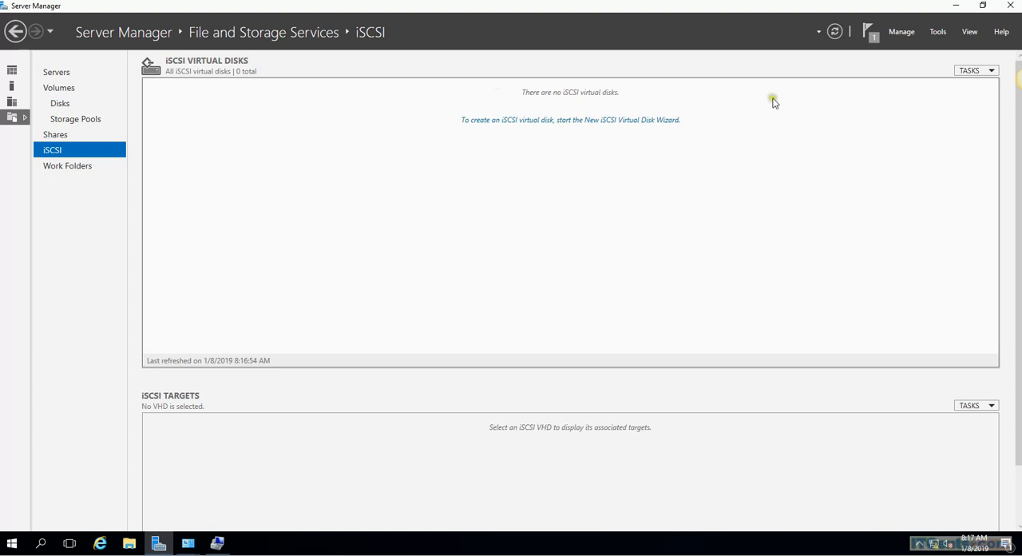
{"action": "left_click", "coordinate": [674, 122]}
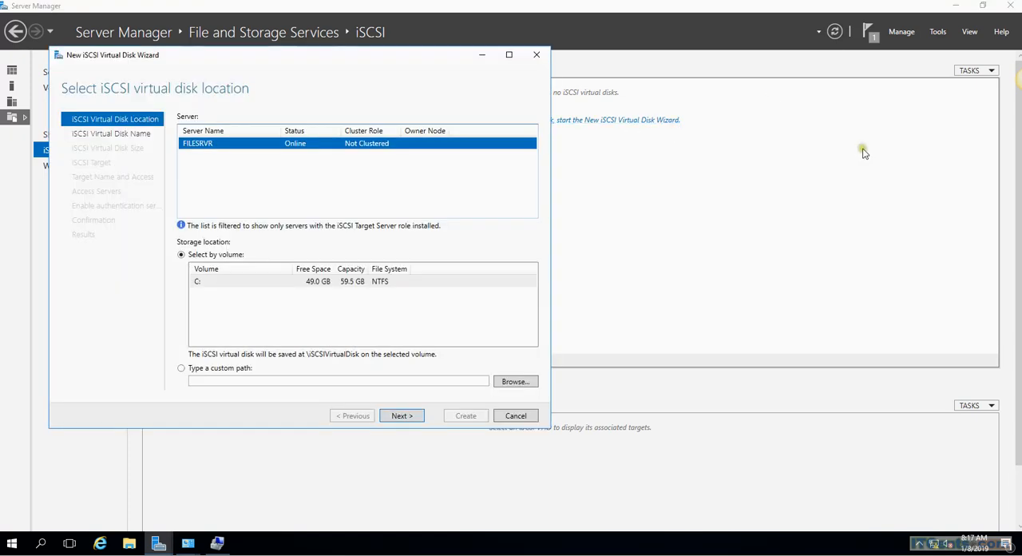
{"action": "left_click", "coordinate": [538, 55]}
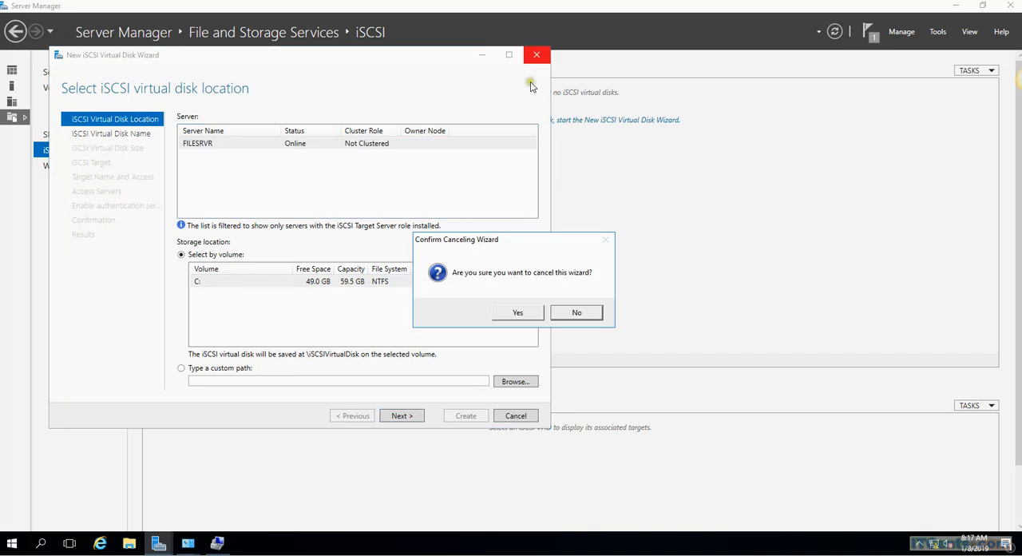
{"action": "left_click", "coordinate": [518, 312]}
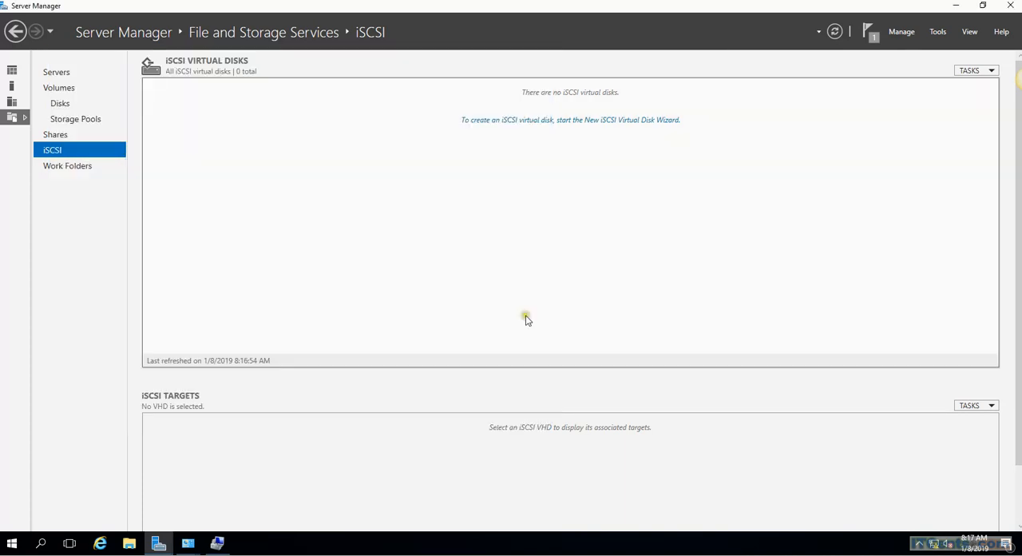
Step: Refresh the iSCSI page and start a new iSCSI virtual disk on server FILESRVR, stored on volume E:
{"action": "left_click", "coordinate": [835, 32]}
{"action": "left_click", "coordinate": [550, 121]}
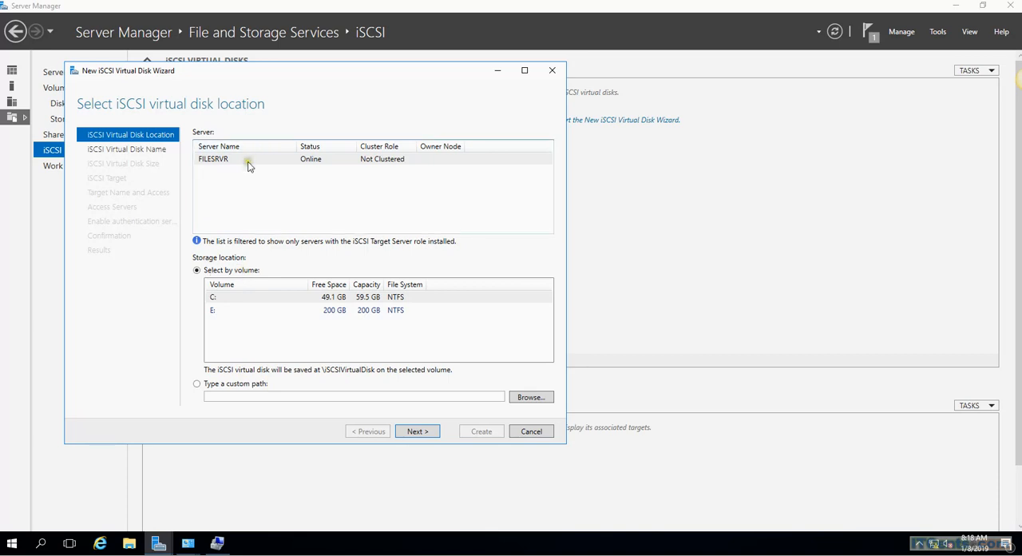
{"action": "left_click", "coordinate": [426, 164]}
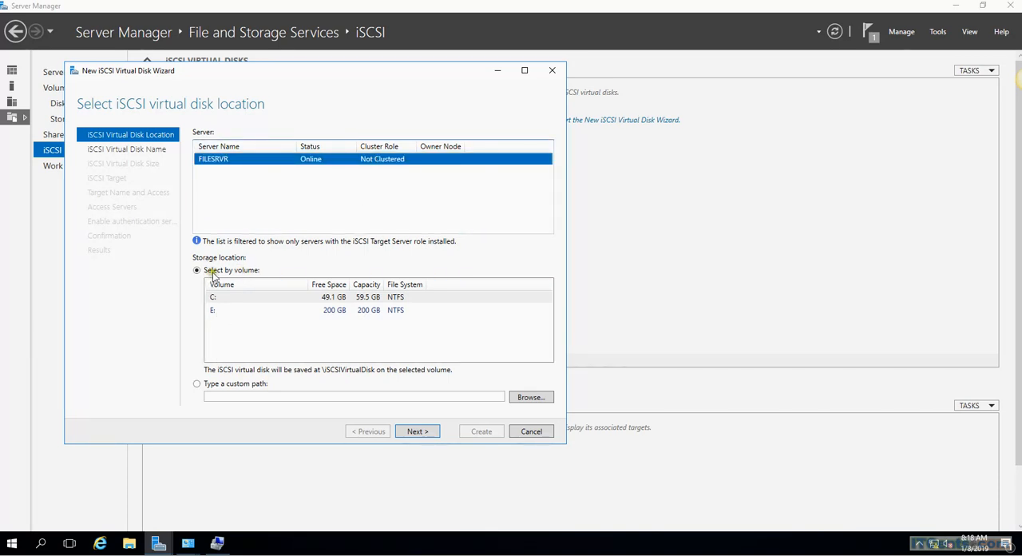
{"action": "left_click", "coordinate": [238, 313]}
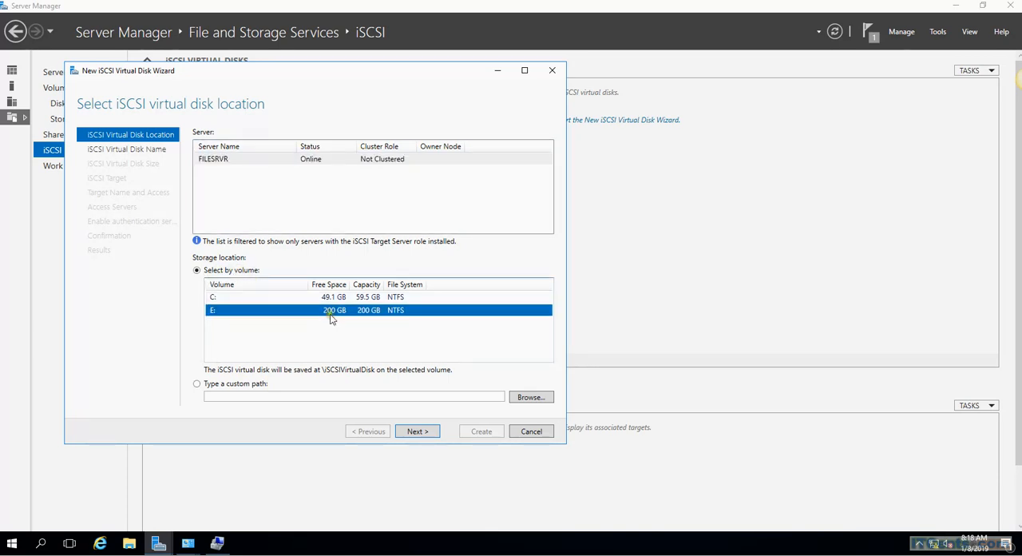
{"action": "left_click", "coordinate": [416, 431]}
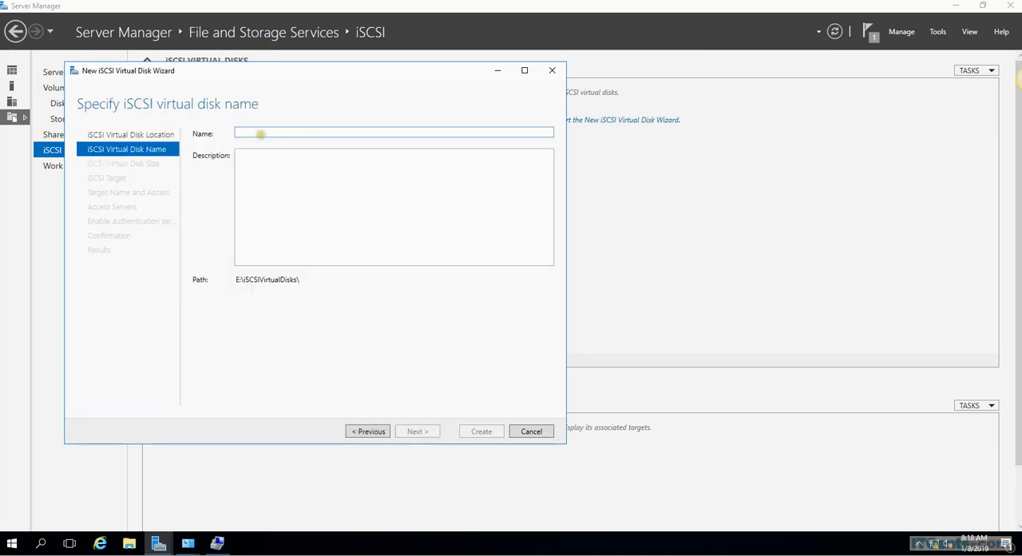
Step: Name the iSCSI virtual disk iSCSI-LUN1 and continue to its size settings
{"action": "left_click", "coordinate": [260, 134]}
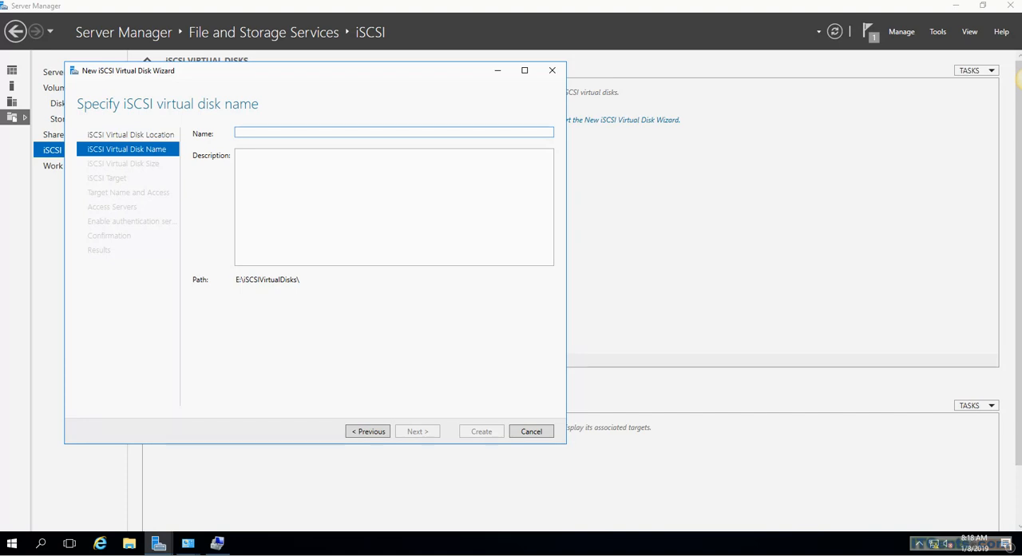
{"action": "type", "text": "iSCSI"}
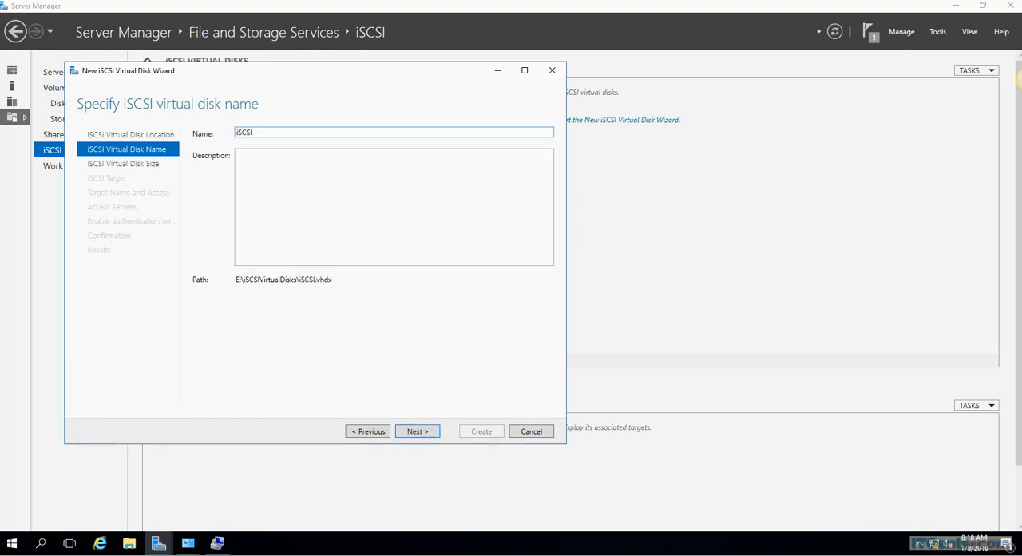
{"action": "type", "text": "-"}
{"action": "type", "text": "LI"}
{"action": "key", "text": "BackSpace"}
{"action": "type", "text": "-"}
{"action": "left_click", "coordinate": [418, 431]}
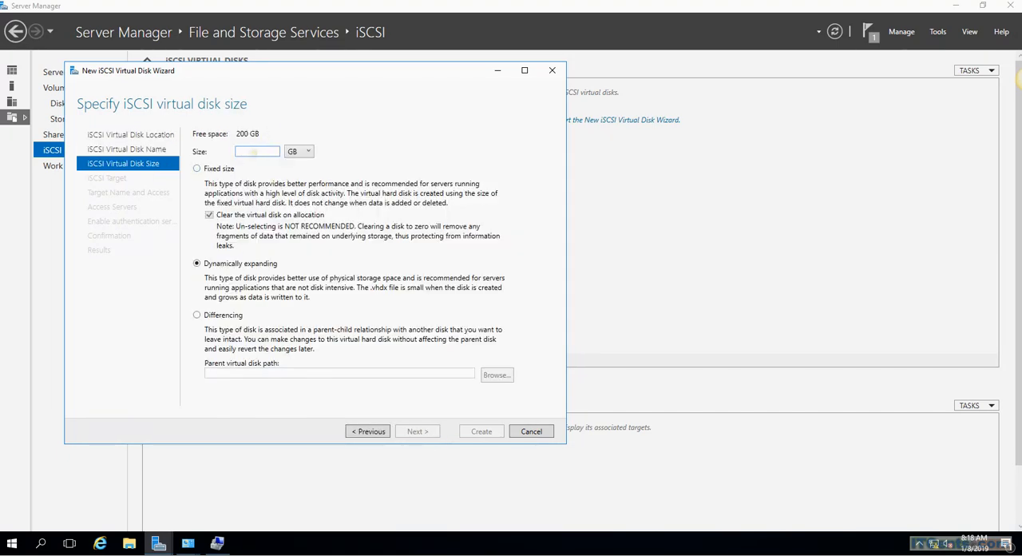
Step: Set the virtual disk size to 100 GB, dynamically expanding, and assign the disk to a new iSCSI target
{"action": "type", "text": "100"}
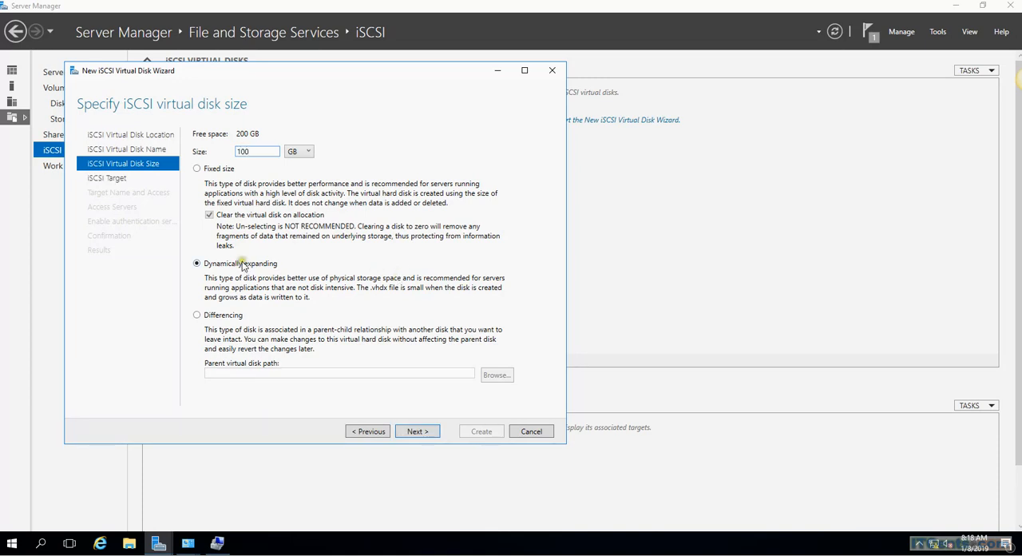
{"action": "left_click", "coordinate": [419, 431]}
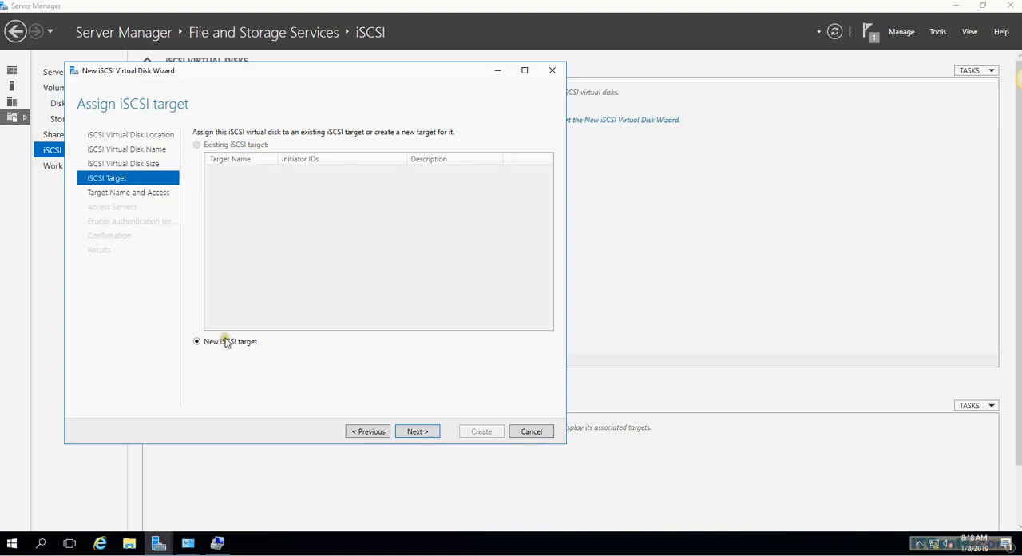
{"action": "left_click", "coordinate": [416, 431]}
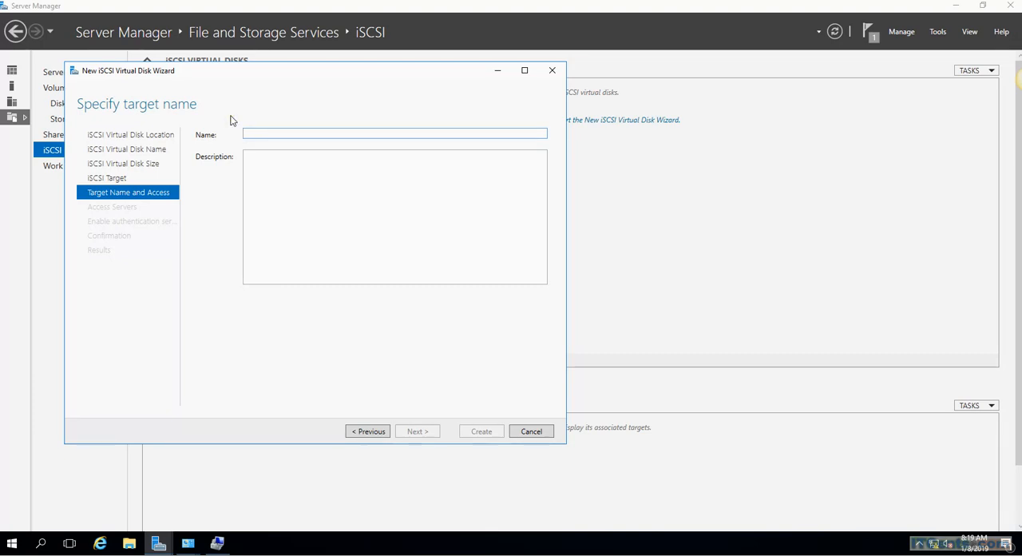
Step: Name the new target "iSCSI Targets", accept its conversion to iscsi-targets, and continue to the access servers
{"action": "type", "text": "iSCSI"}
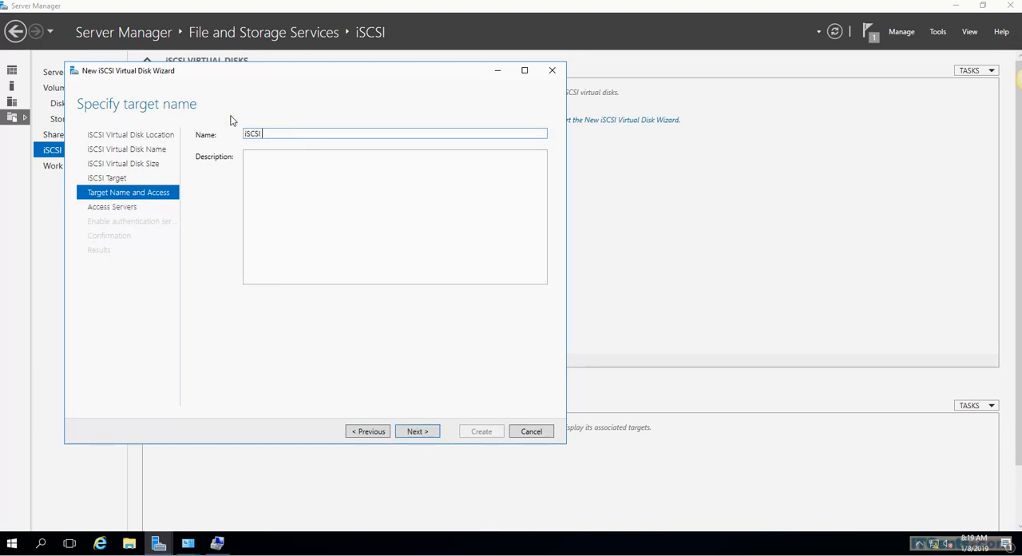
{"action": "type", "text": " Targets"}
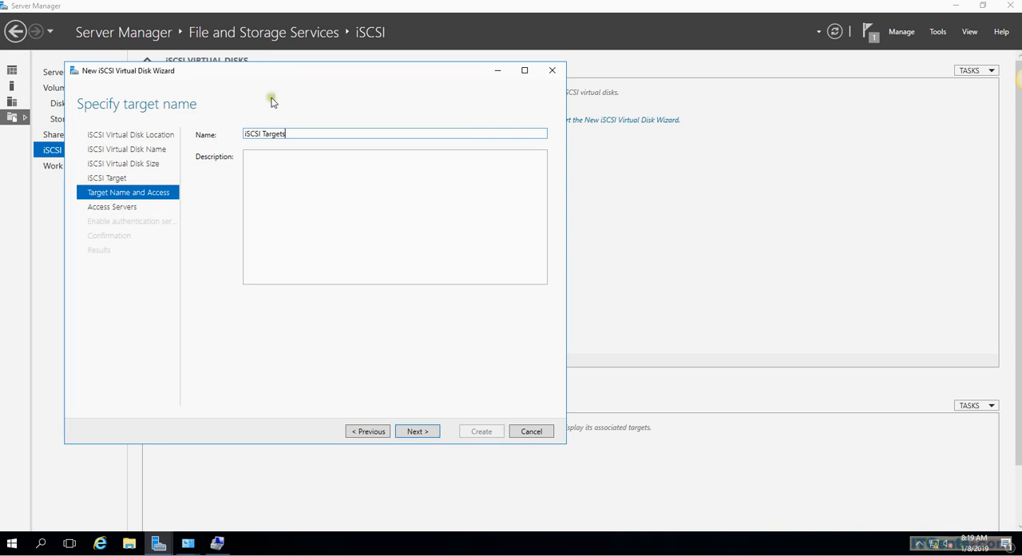
{"action": "left_click", "coordinate": [419, 432]}
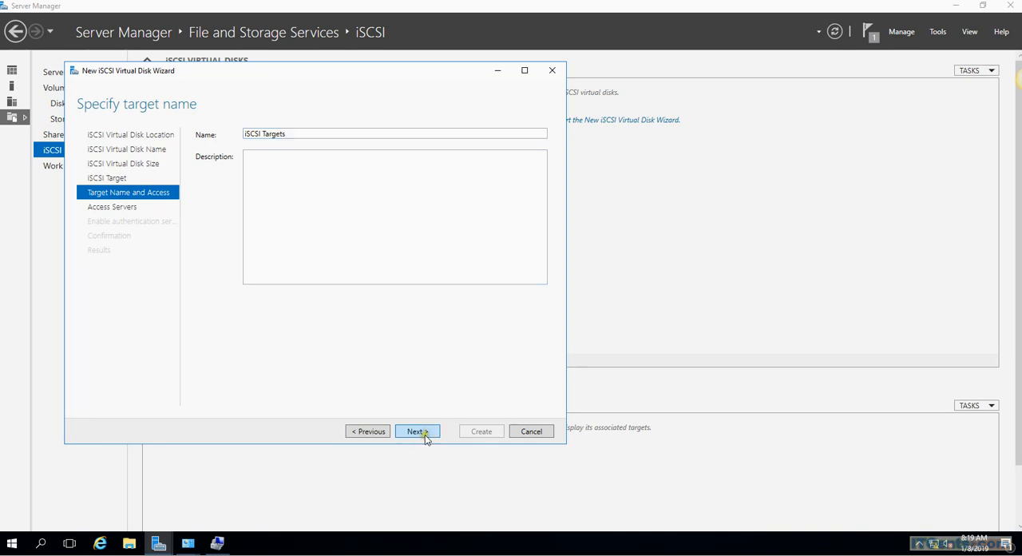
{"action": "left_click", "coordinate": [562, 312]}
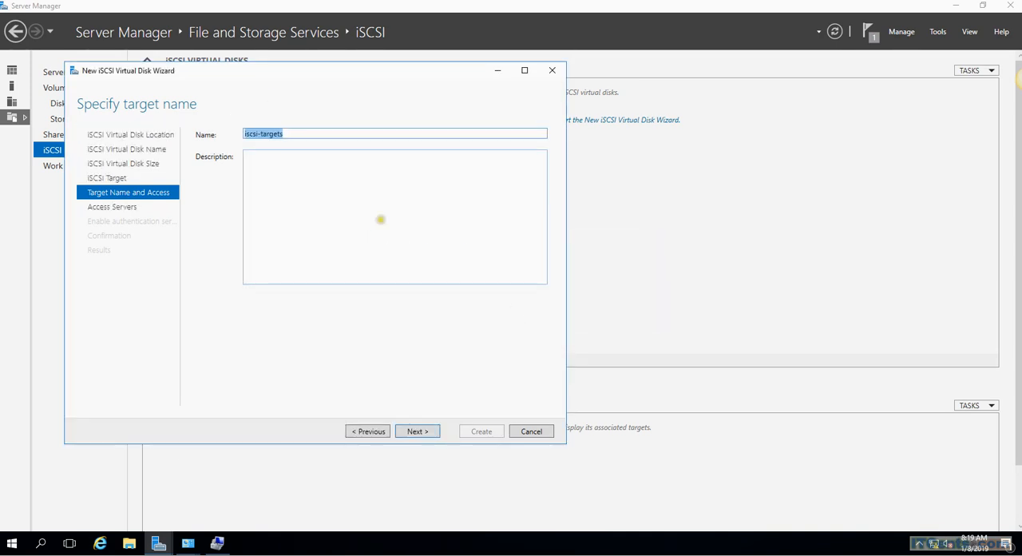
{"action": "left_click", "coordinate": [416, 431]}
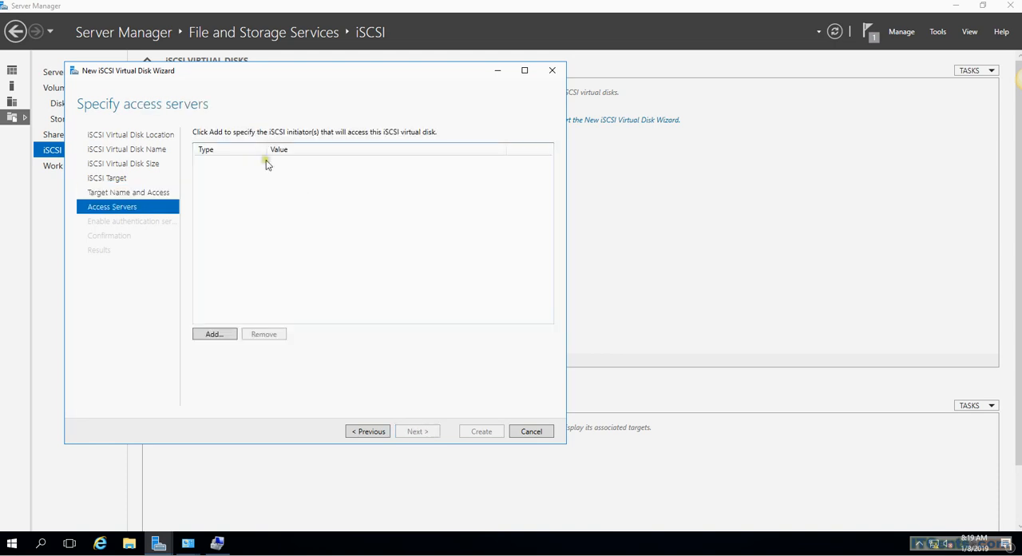
Step: Add an initiator identified by the IP address 172.16.2.11 to the target's access servers
{"action": "left_click", "coordinate": [225, 335]}
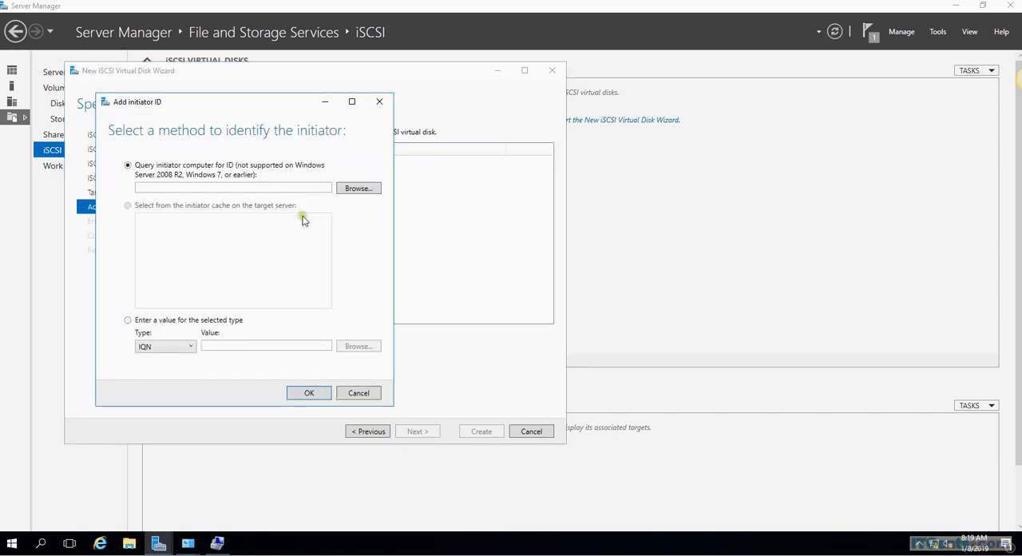
{"action": "left_click", "coordinate": [128, 320]}
{"action": "left_click", "coordinate": [165, 345]}
{"action": "left_click", "coordinate": [167, 383]}
{"action": "left_click", "coordinate": [231, 347]}
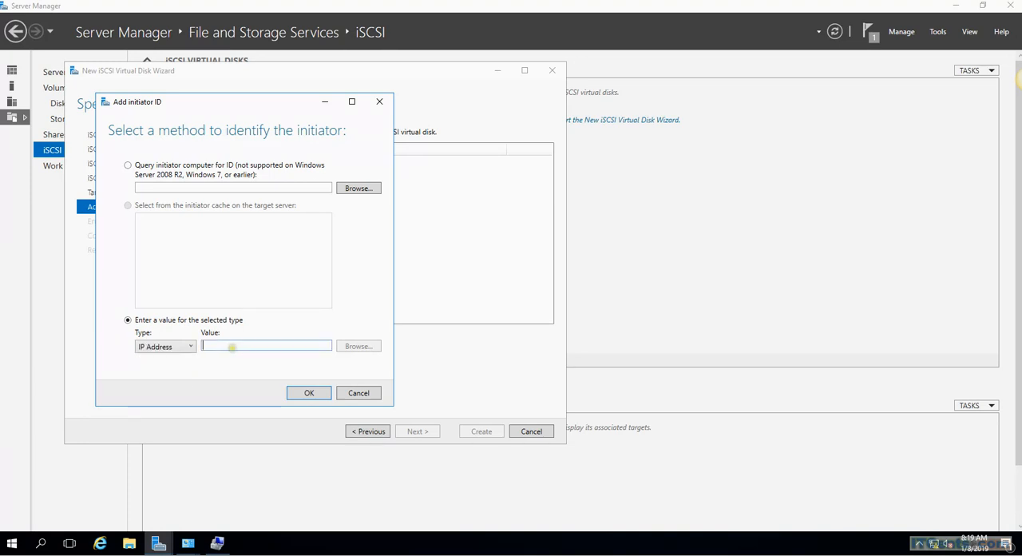
{"action": "type", "text": "172"}
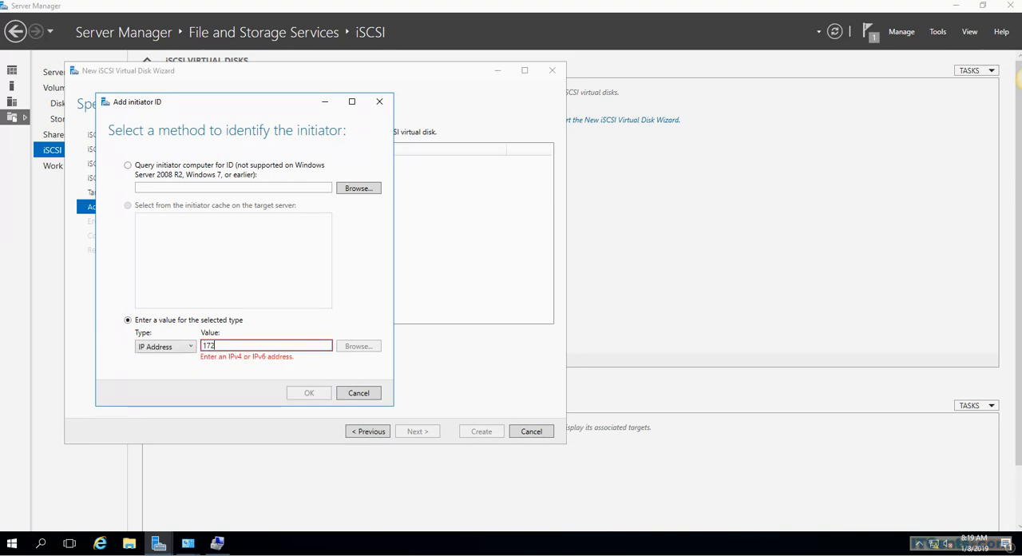
{"action": "type", "text": ".16.2.11"}
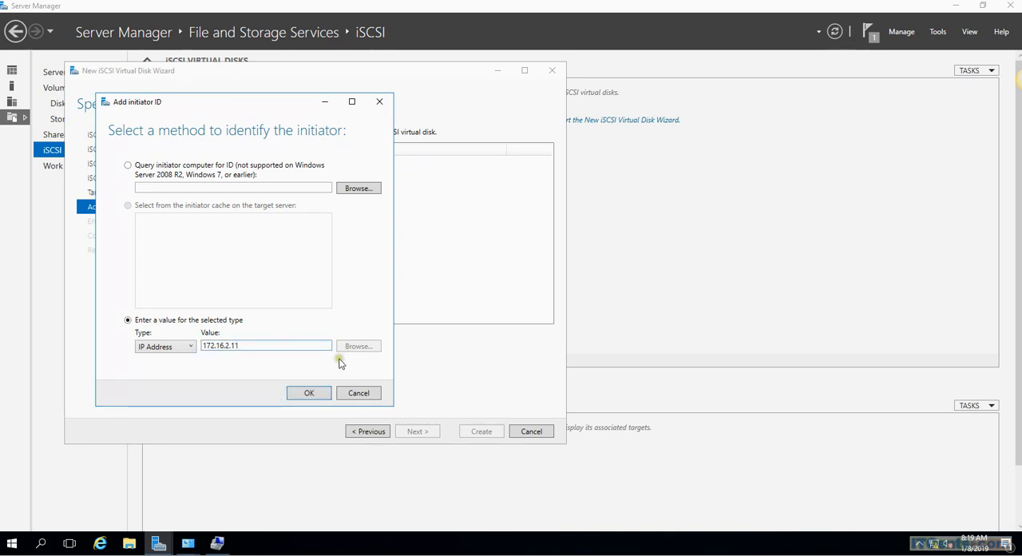
{"action": "left_click", "coordinate": [309, 392]}
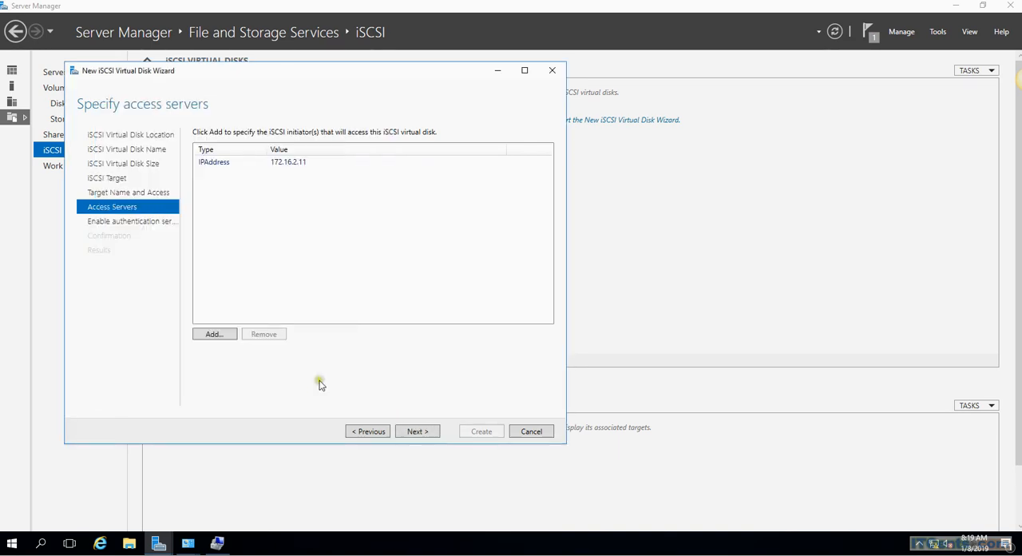
Step: Add a second initiator to the access servers with the IP address 172.16.2.12
{"action": "left_click", "coordinate": [216, 336]}
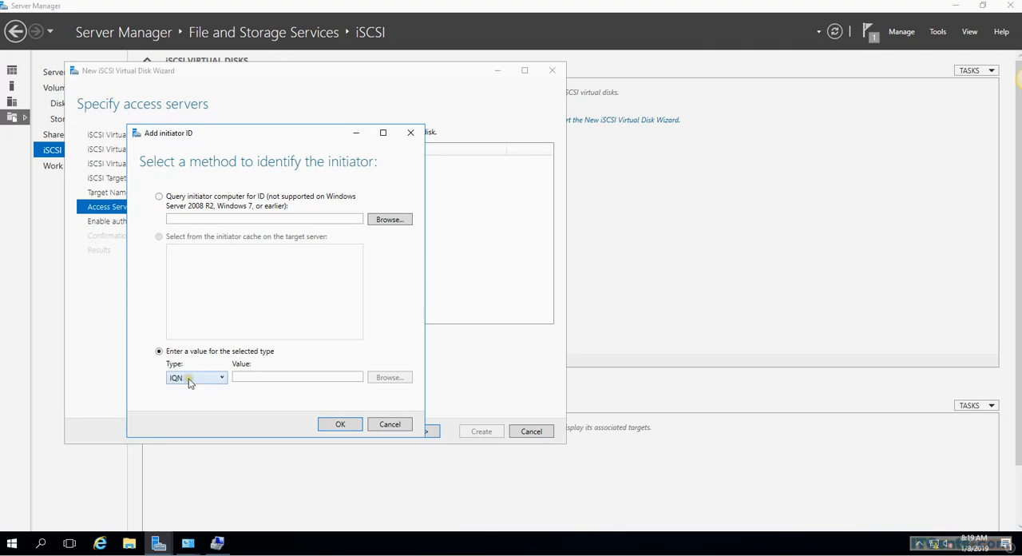
{"action": "left_click", "coordinate": [189, 378]}
{"action": "left_click", "coordinate": [188, 412]}
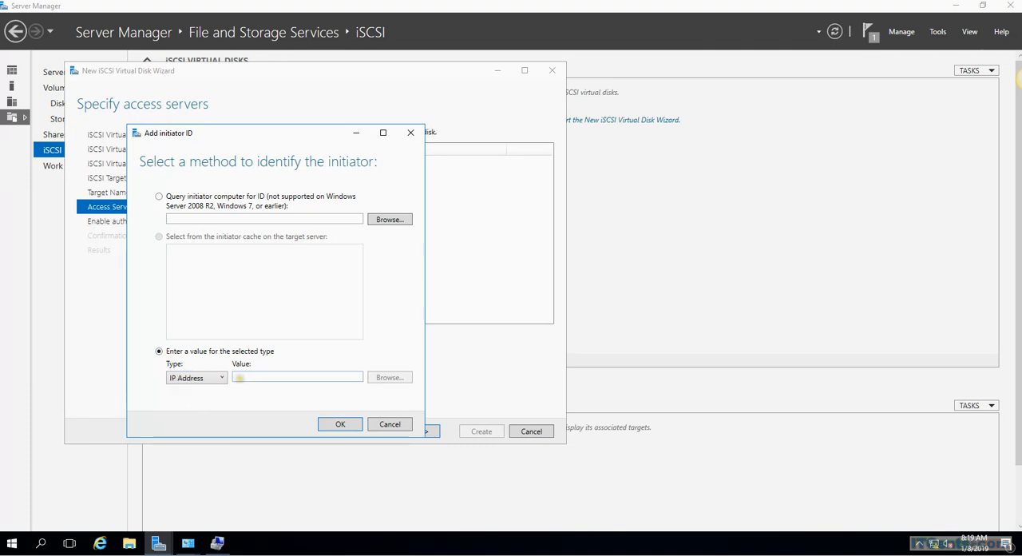
{"action": "left_click", "coordinate": [240, 378]}
{"action": "type", "text": "172"}
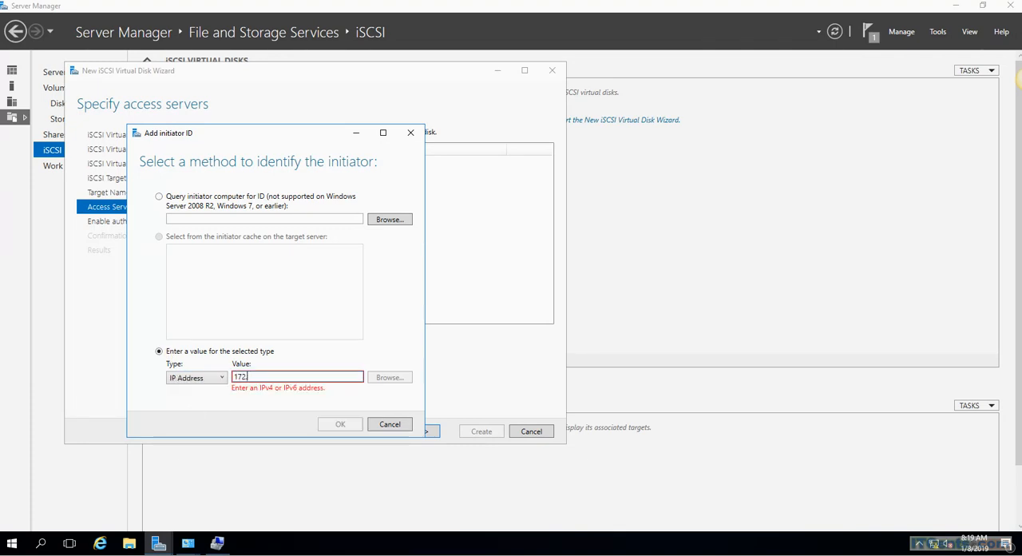
{"action": "type", "text": ".16.2.12"}
{"action": "left_click", "coordinate": [343, 424]}
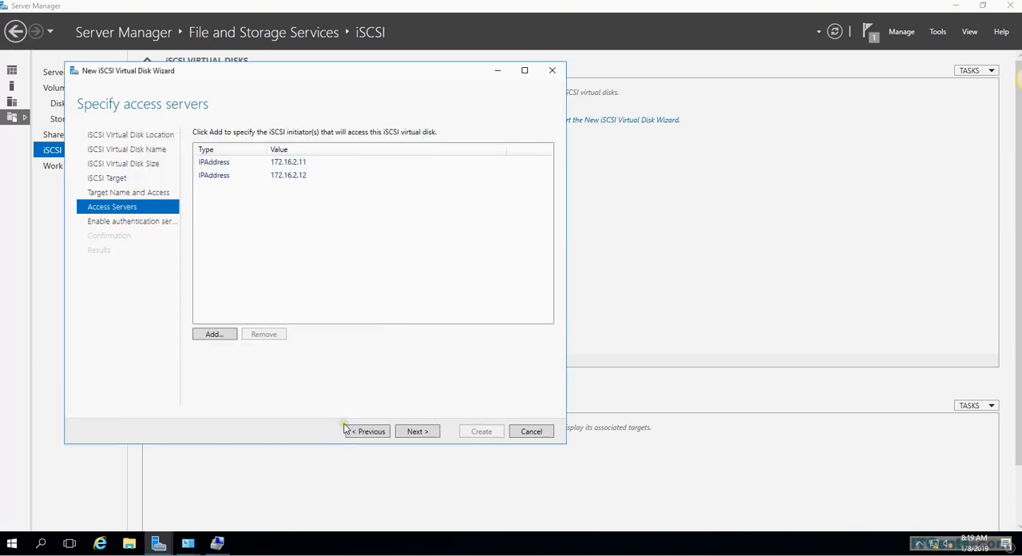
Step: Add a third initiator with the IP address 172.16.2.13 and proceed to the confirmation with CHAP and reverse CHAP left disabled
{"action": "left_click", "coordinate": [217, 335]}
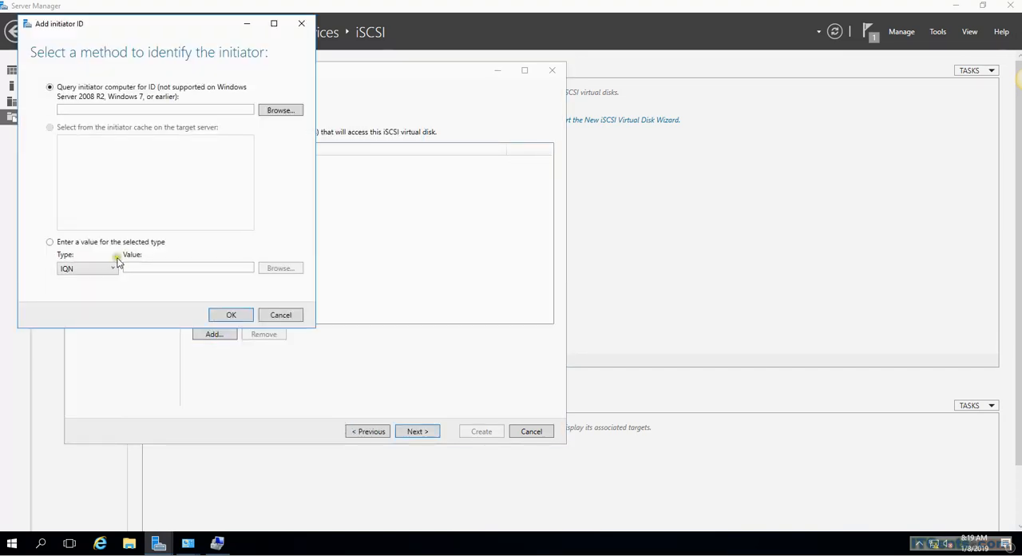
{"action": "left_click", "coordinate": [74, 268]}
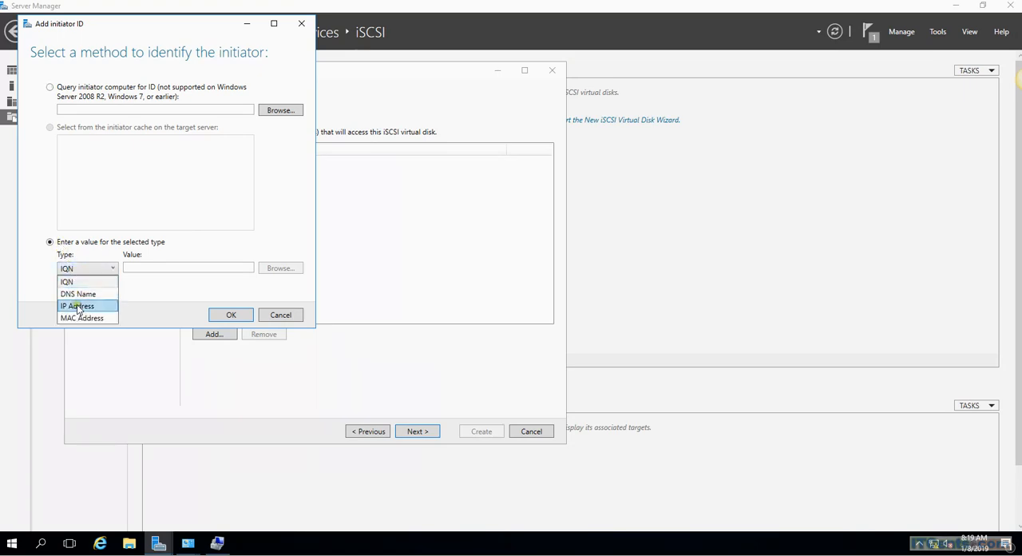
{"action": "left_click", "coordinate": [77, 303]}
{"action": "left_click", "coordinate": [128, 267]}
{"action": "type", "text": "1"}
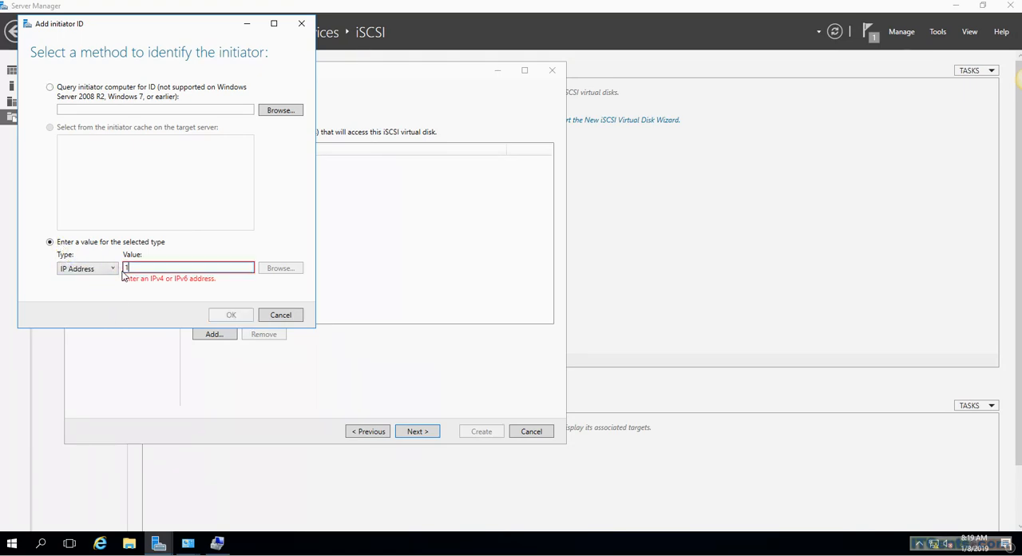
{"action": "type", "text": "72.16.2.13"}
{"action": "left_click", "coordinate": [229, 316]}
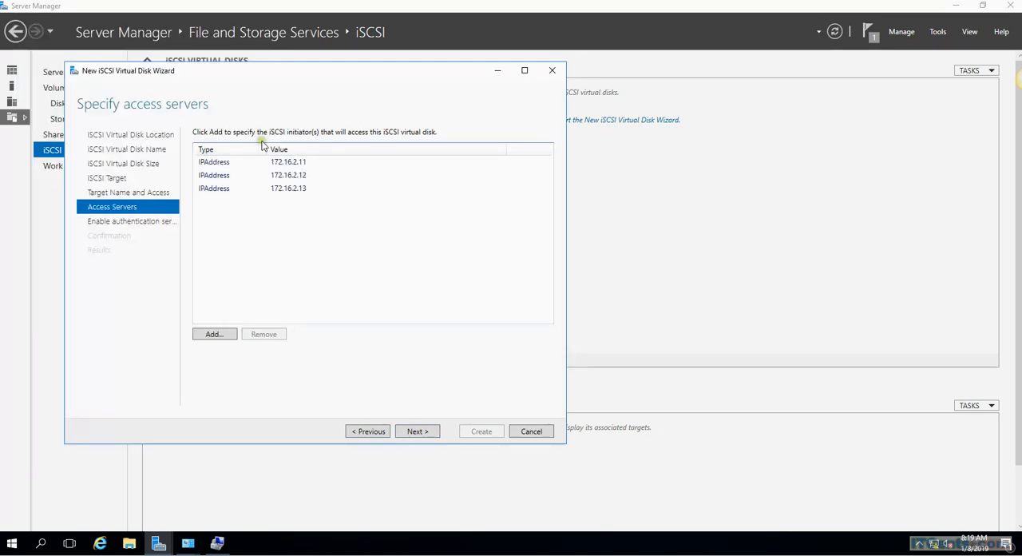
{"action": "left_click", "coordinate": [418, 432]}
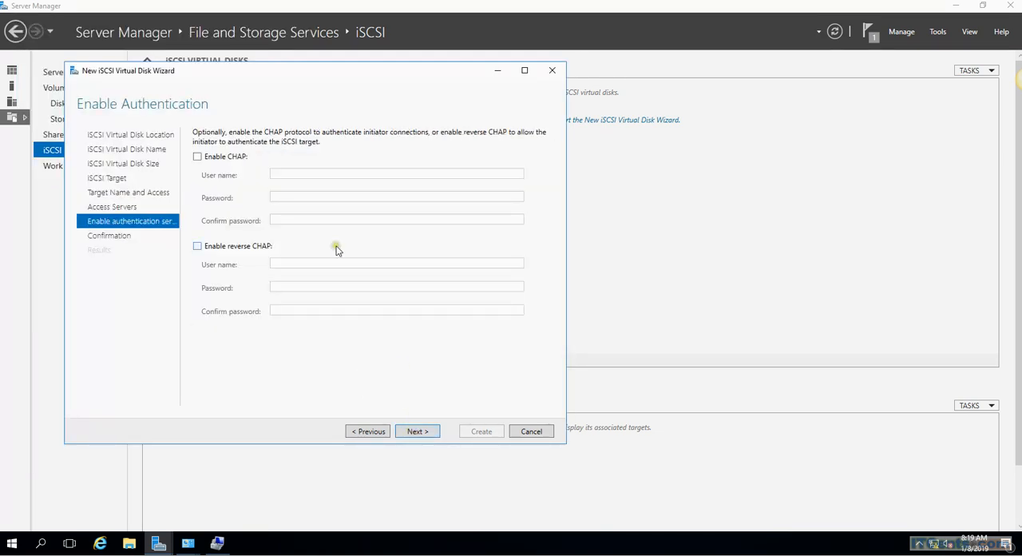
{"action": "left_click", "coordinate": [416, 432]}
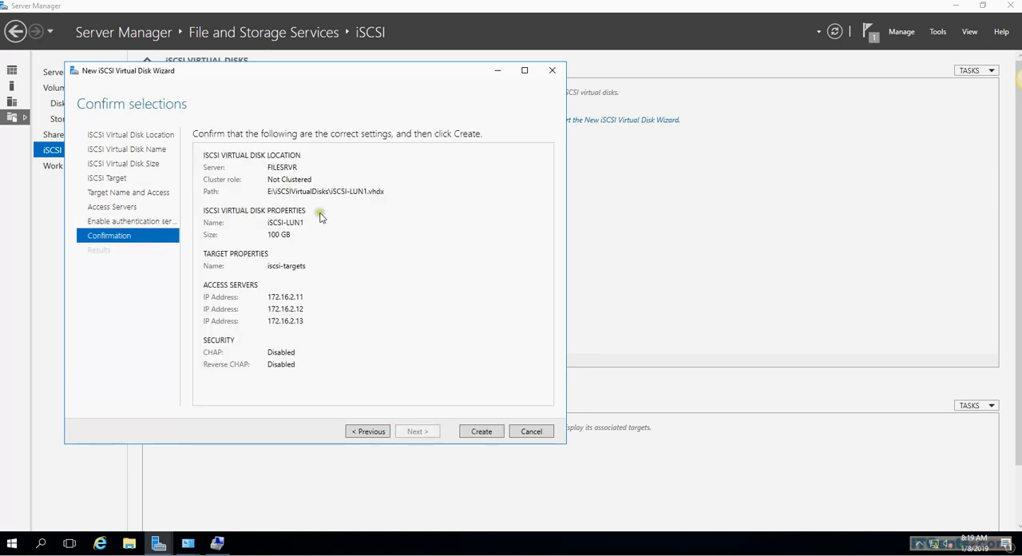
Step: Create the iSCSI-LUN1 virtual disk and its iscsi-targets target with the confirmed settings
{"action": "left_click", "coordinate": [476, 432]}
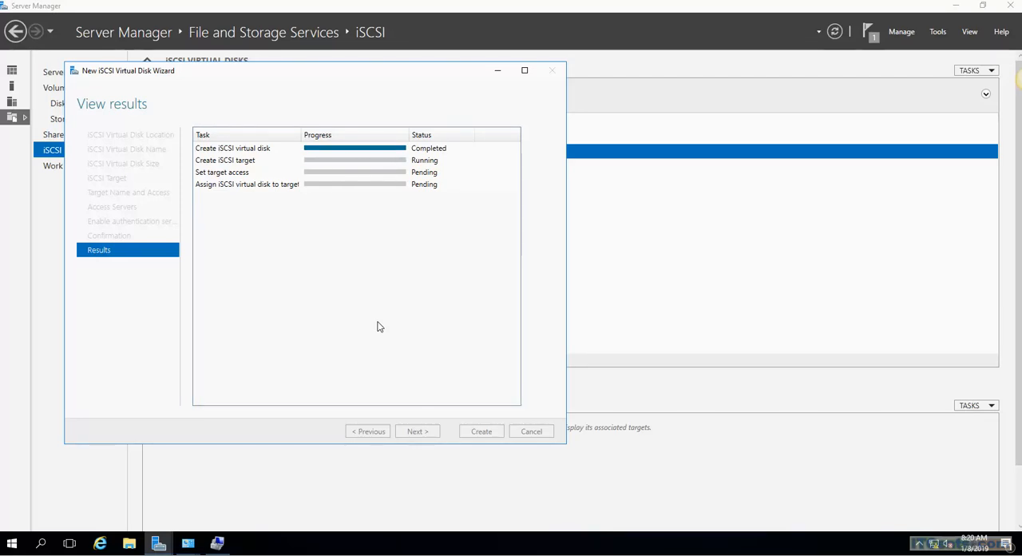
Step: Inspect the properties of the iSCSI-LUN1 disk image file in E:\iSCSIVirtualDisks using File Explorer
{"action": "left_click", "coordinate": [133, 546]}
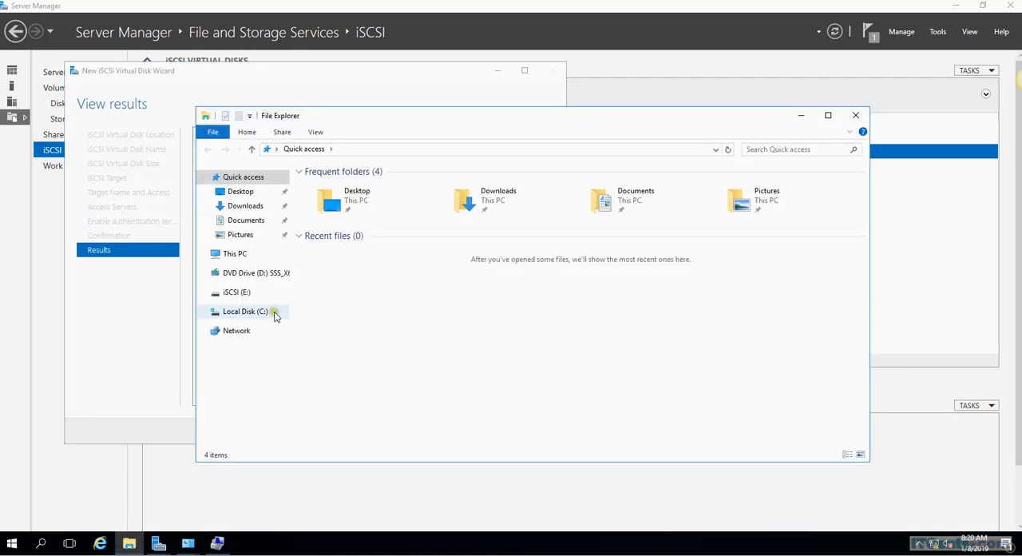
{"action": "left_click", "coordinate": [235, 297]}
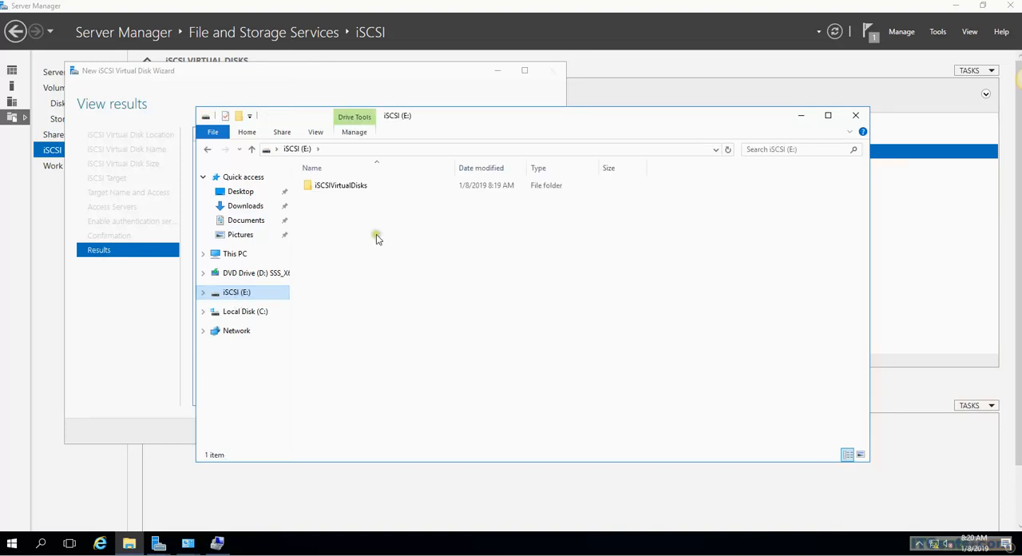
{"action": "double_click", "coordinate": [347, 188]}
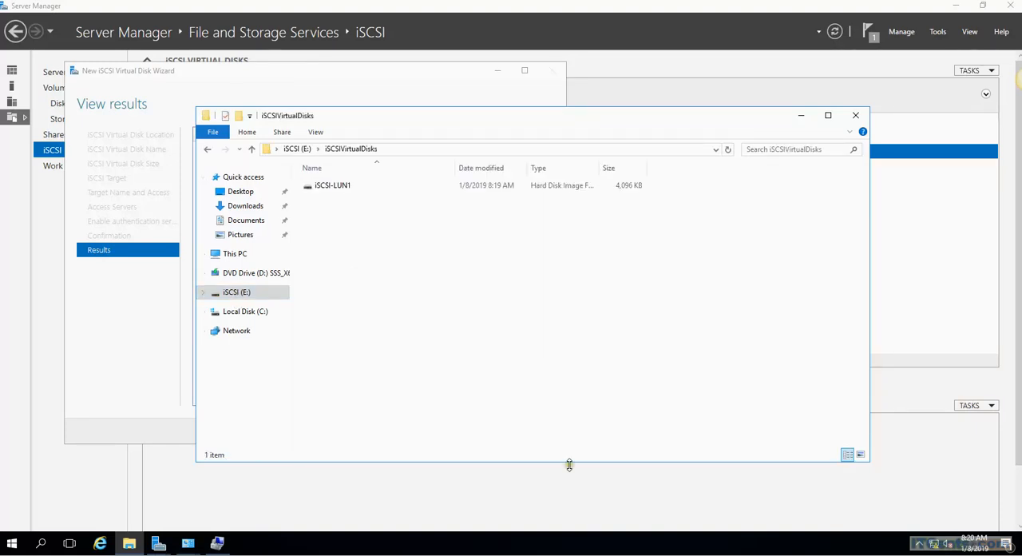
{"action": "left_click", "coordinate": [338, 191]}
{"action": "right_click", "coordinate": [338, 191]}
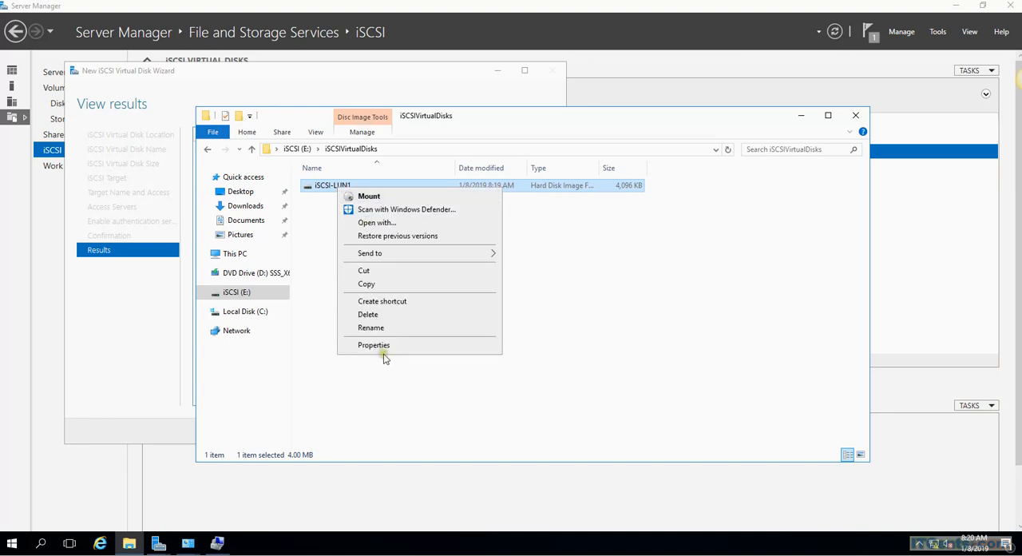
{"action": "left_click", "coordinate": [384, 347]}
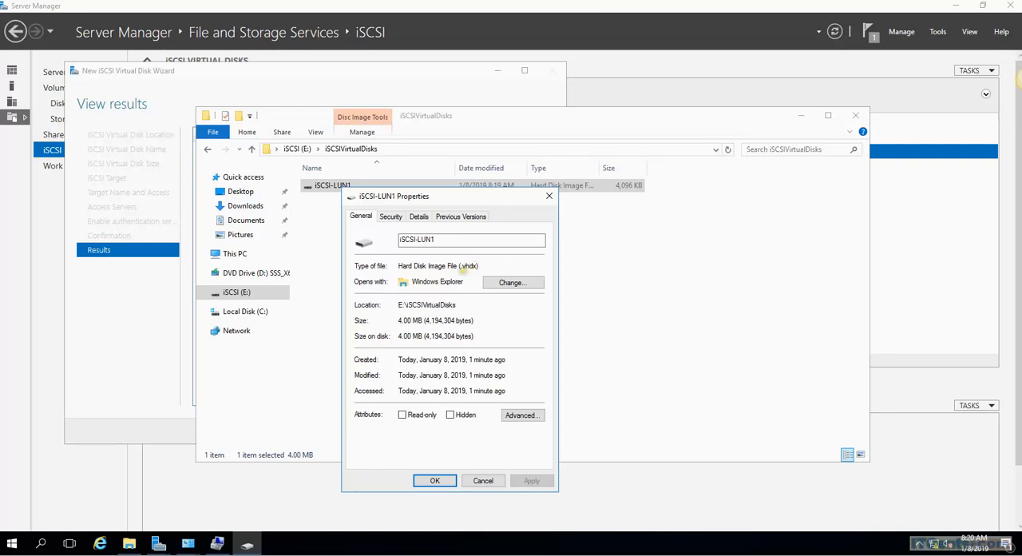
{"action": "left_click", "coordinate": [549, 196]}
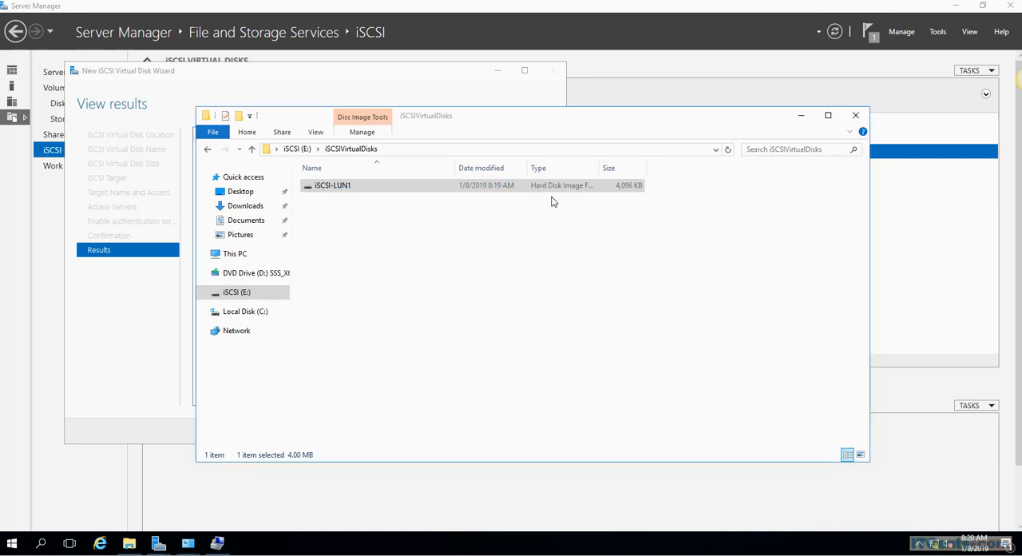
{"action": "left_click", "coordinate": [855, 115]}
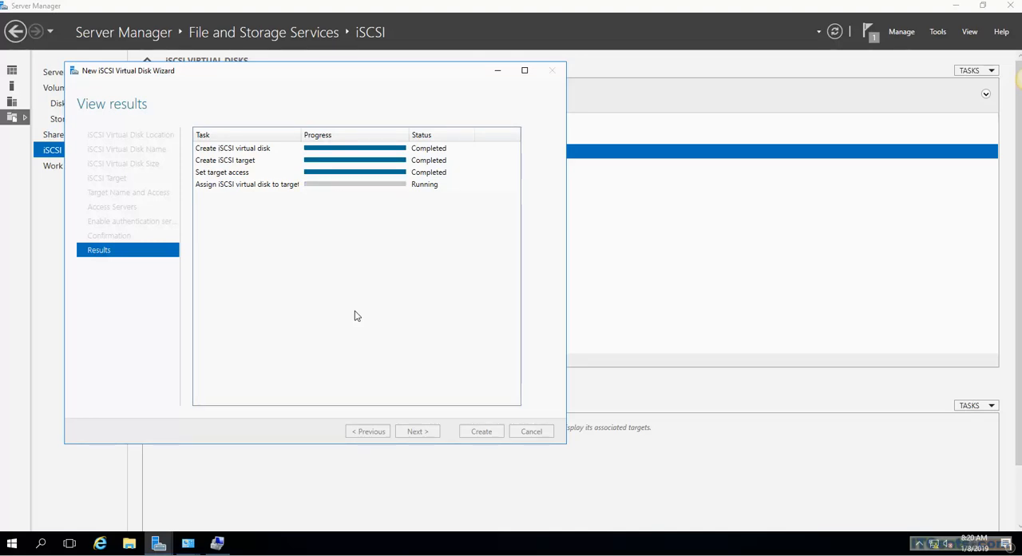
Step: Recheck the iSCSI-LUN1 file's listed size in E:\iSCSIVirtualDisks and return to the wizard's results
{"action": "left_click", "coordinate": [129, 543]}
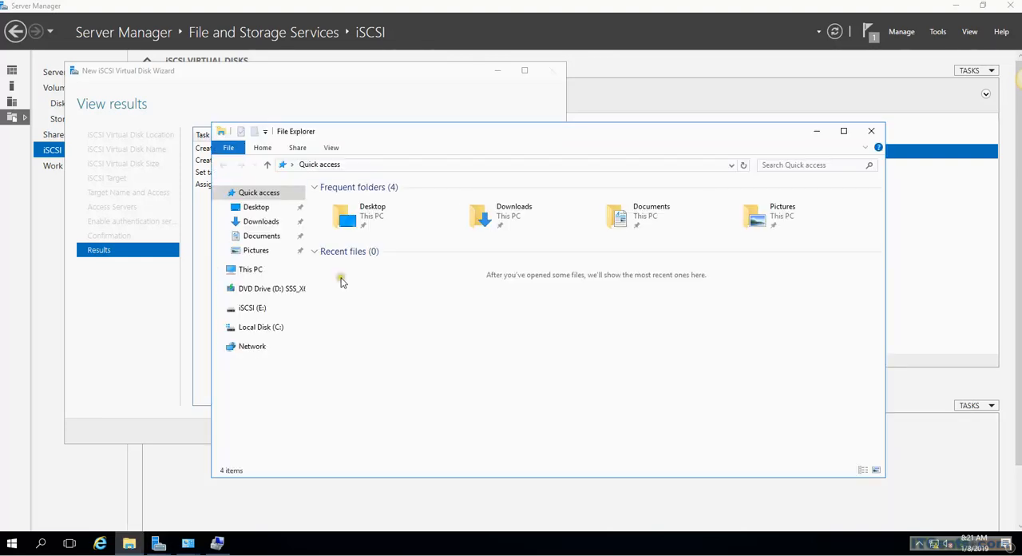
{"action": "left_click", "coordinate": [255, 308]}
{"action": "double_click", "coordinate": [354, 201]}
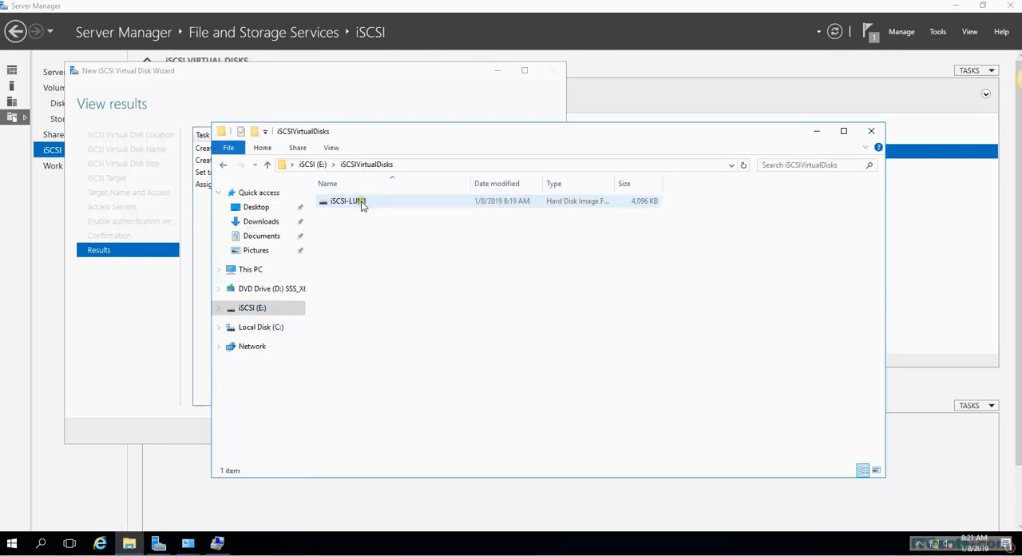
{"action": "left_click", "coordinate": [360, 204]}
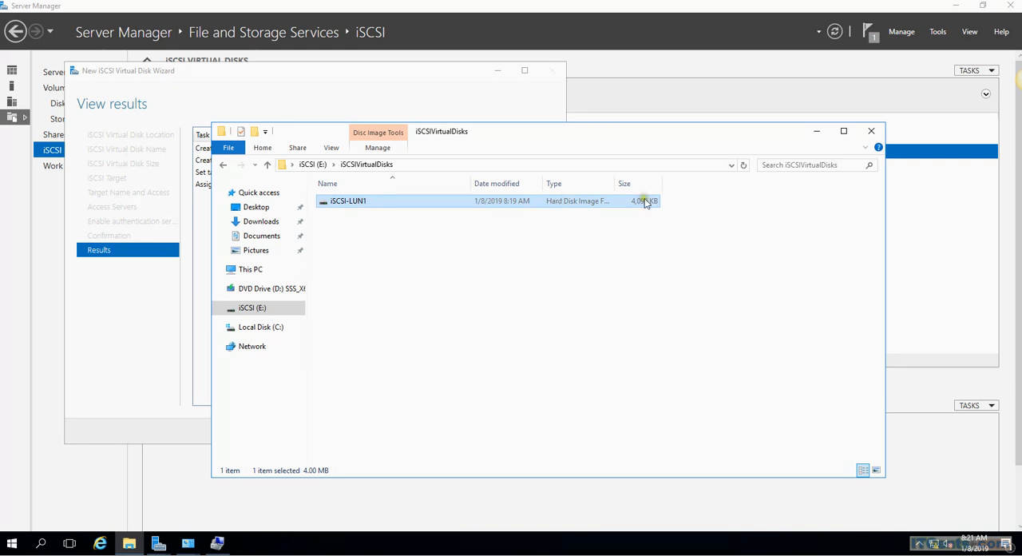
{"action": "left_click", "coordinate": [815, 136]}
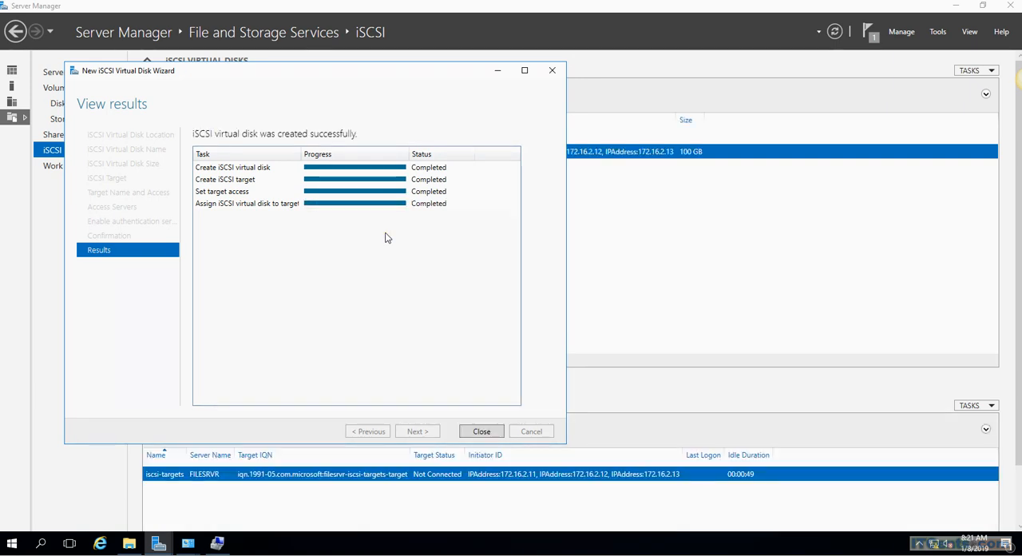
Step: Close the completed wizard and set the Logical Unit Number of the iSCSI-LUN1 virtual disk to 101
{"action": "left_click", "coordinate": [471, 429]}
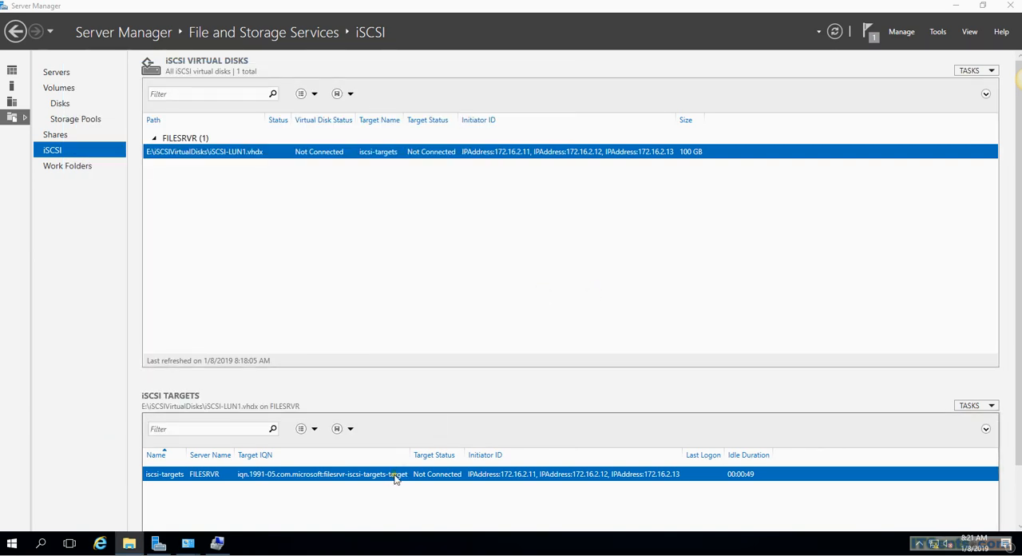
{"action": "right_click", "coordinate": [261, 149]}
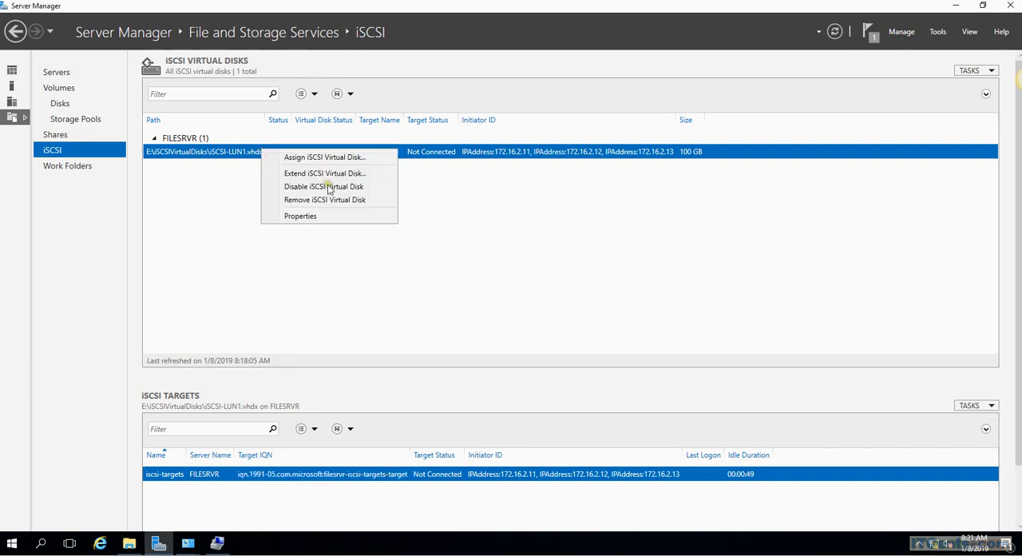
{"action": "left_click", "coordinate": [311, 216]}
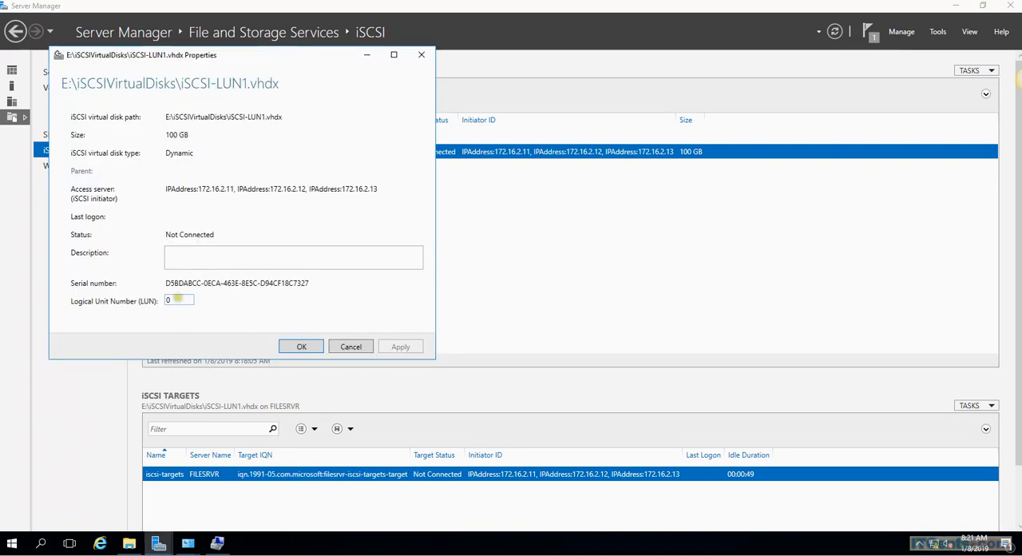
{"action": "type", "text": "101"}
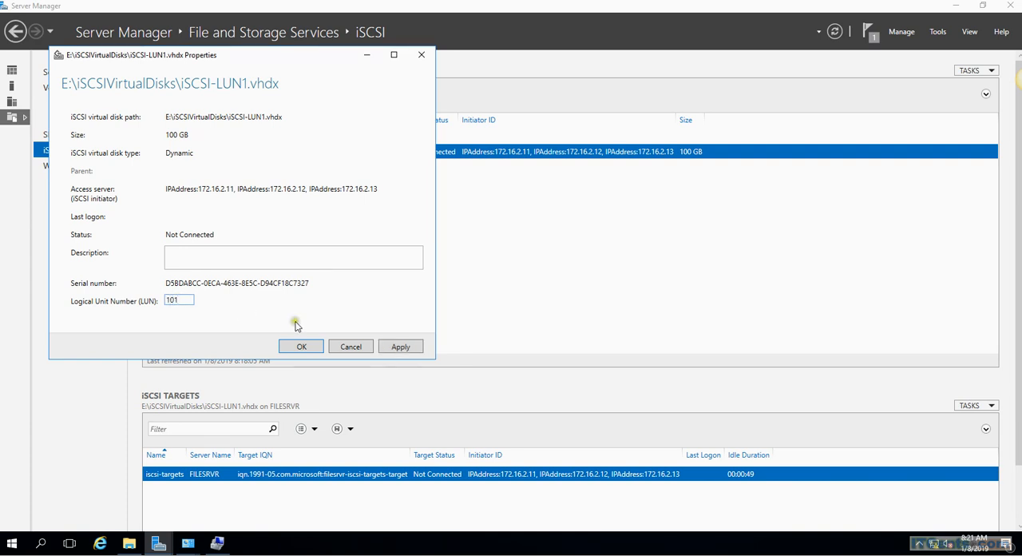
{"action": "left_click", "coordinate": [402, 347]}
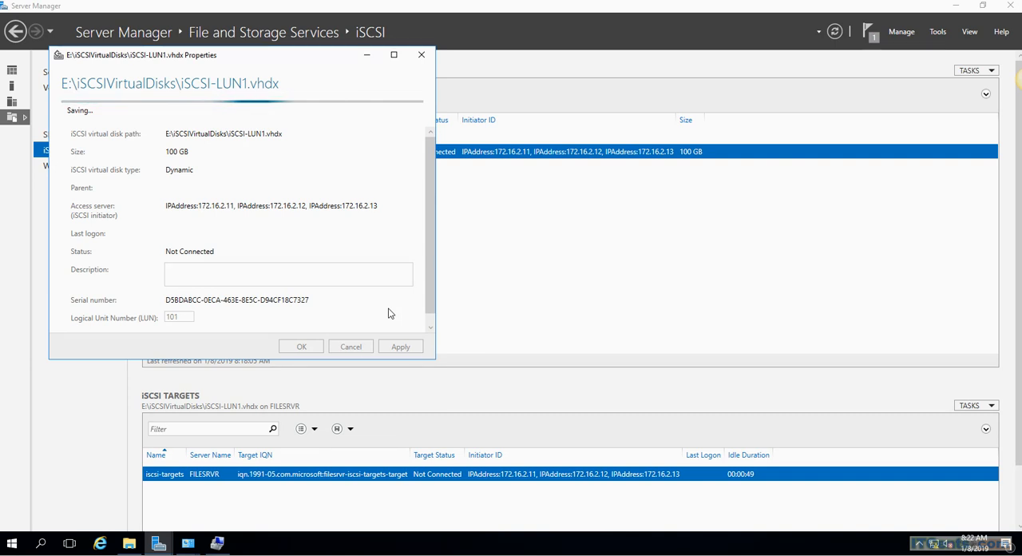
{"action": "scroll", "coordinate": [426, 281], "scroll_direction": "down", "scroll_amount": 1}
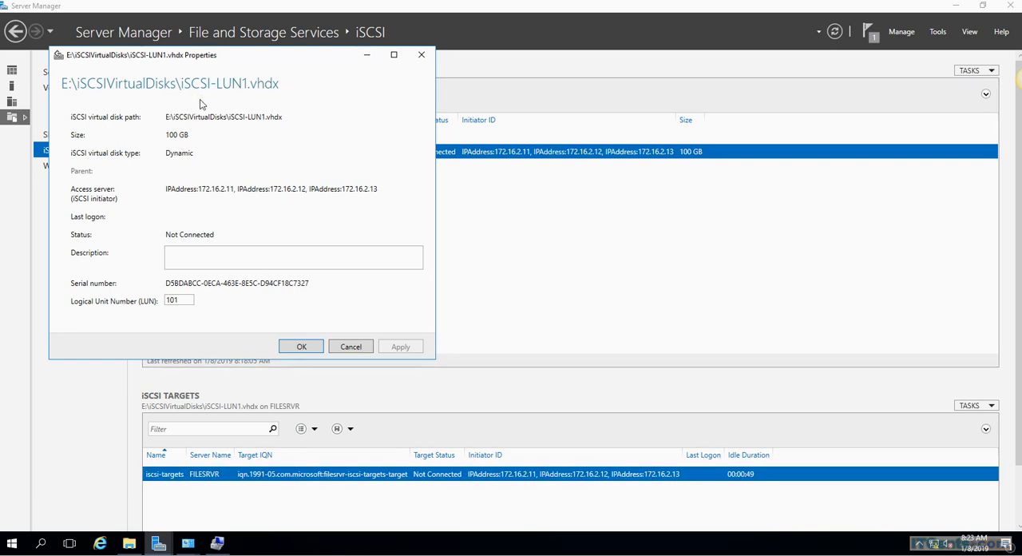
{"action": "left_click", "coordinate": [297, 347]}
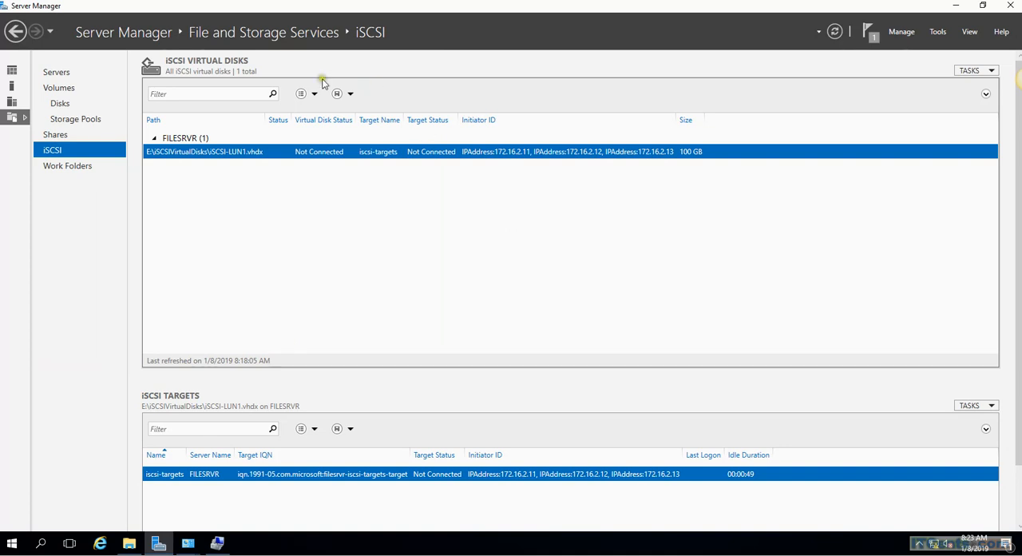
Step: Switch to the HYPER1 server's desktop
{"action": "left_click", "coordinate": [78, 2]}
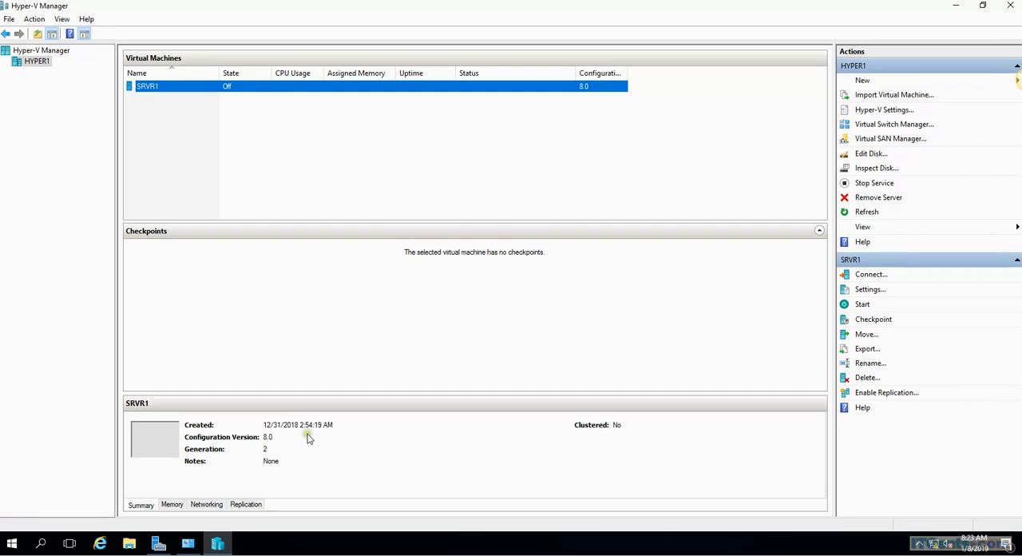
{"action": "right_click", "coordinate": [13, 545]}
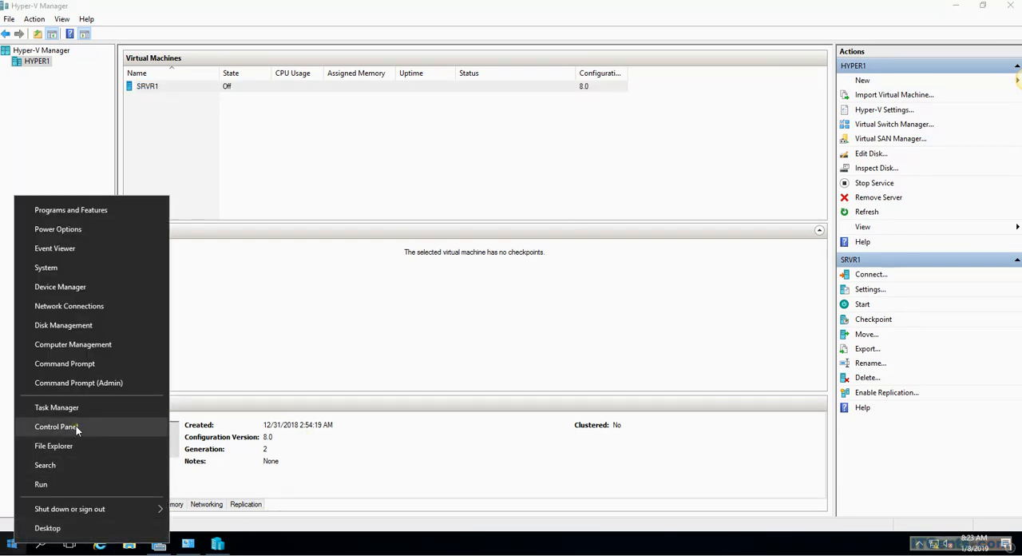
{"action": "left_click", "coordinate": [76, 429]}
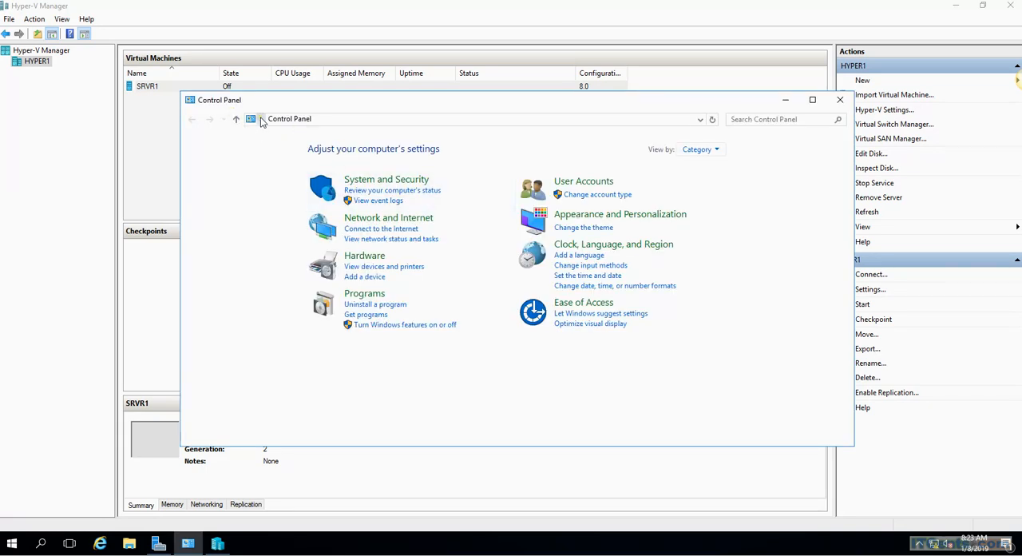
{"action": "left_click", "coordinate": [261, 120]}
{"action": "left_click", "coordinate": [336, 122]}
{"action": "left_click", "coordinate": [333, 120]}
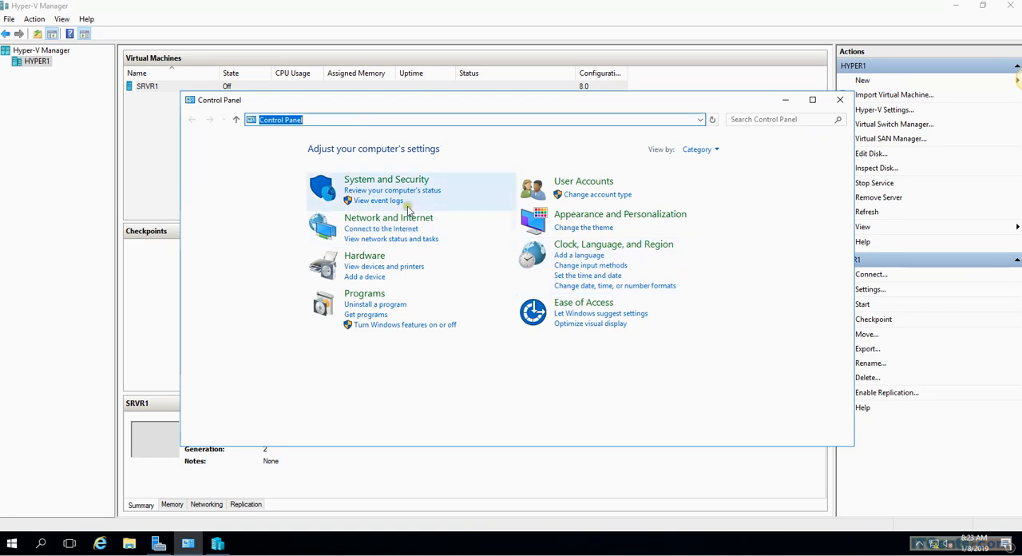
{"action": "left_click", "coordinate": [327, 119]}
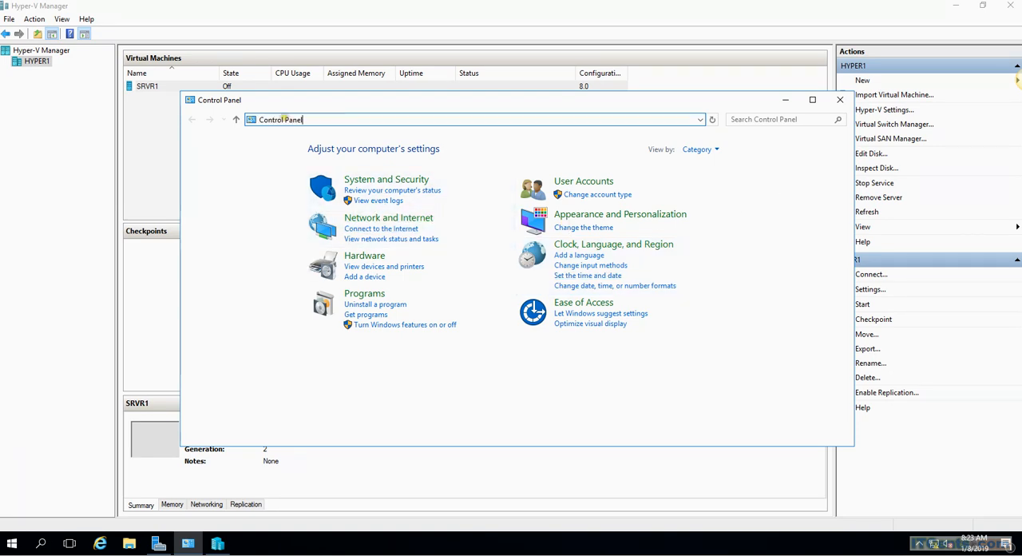
{"action": "left_click", "coordinate": [838, 100]}
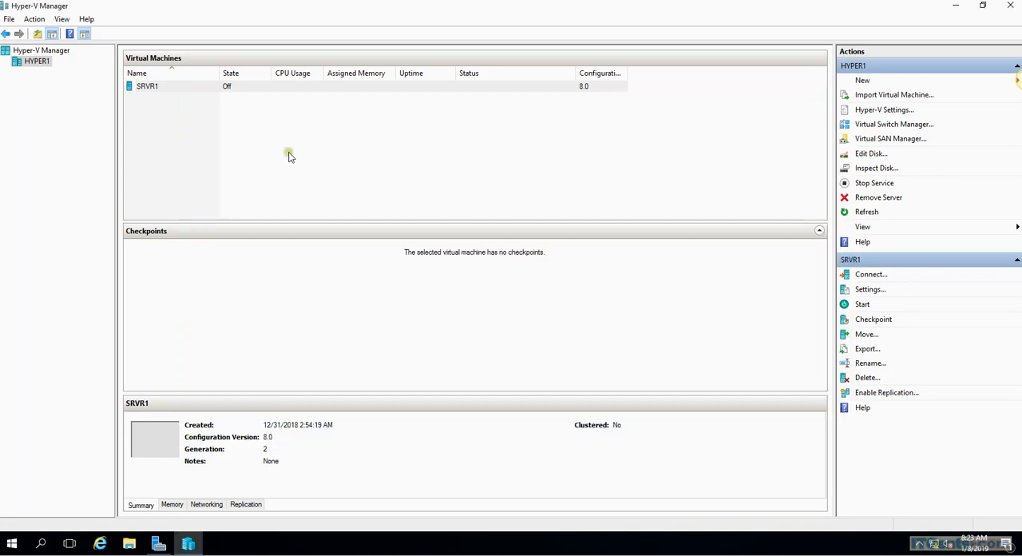
{"action": "left_click", "coordinate": [289, 155]}
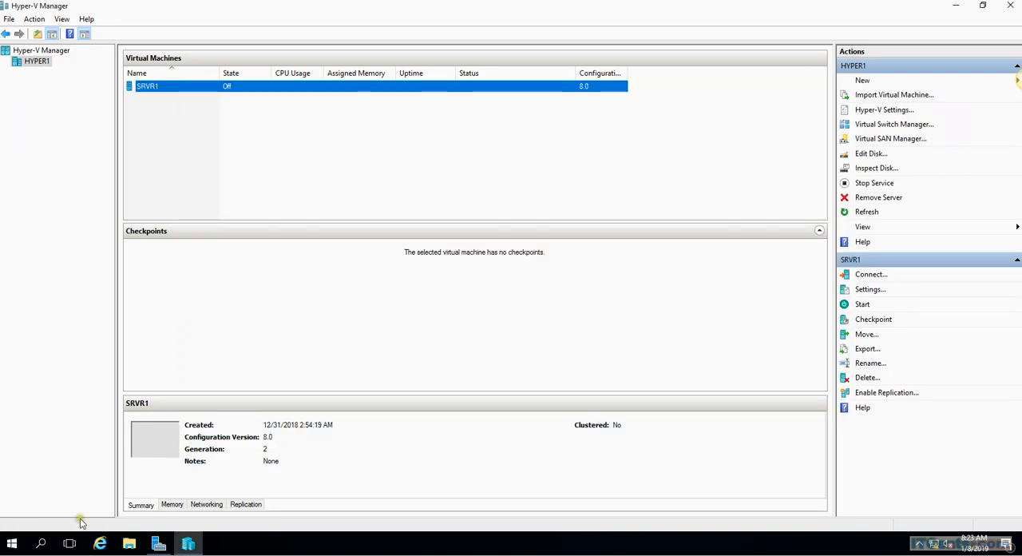
Step: Launch the iSCSI Initiator from Server Manager on HYPER1 and agree to start the Microsoft iSCSI service automatically
{"action": "left_click", "coordinate": [12, 546]}
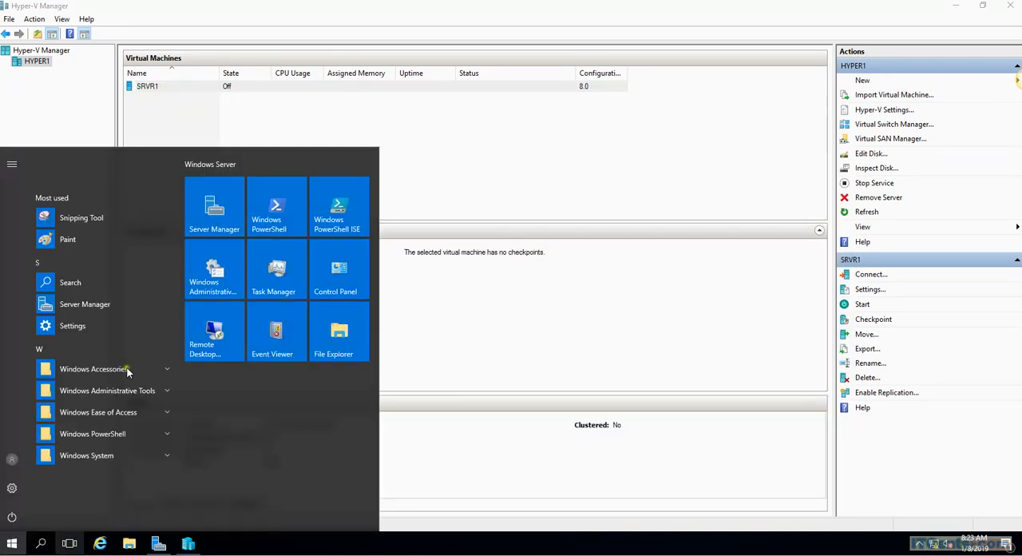
{"action": "left_click", "coordinate": [219, 231]}
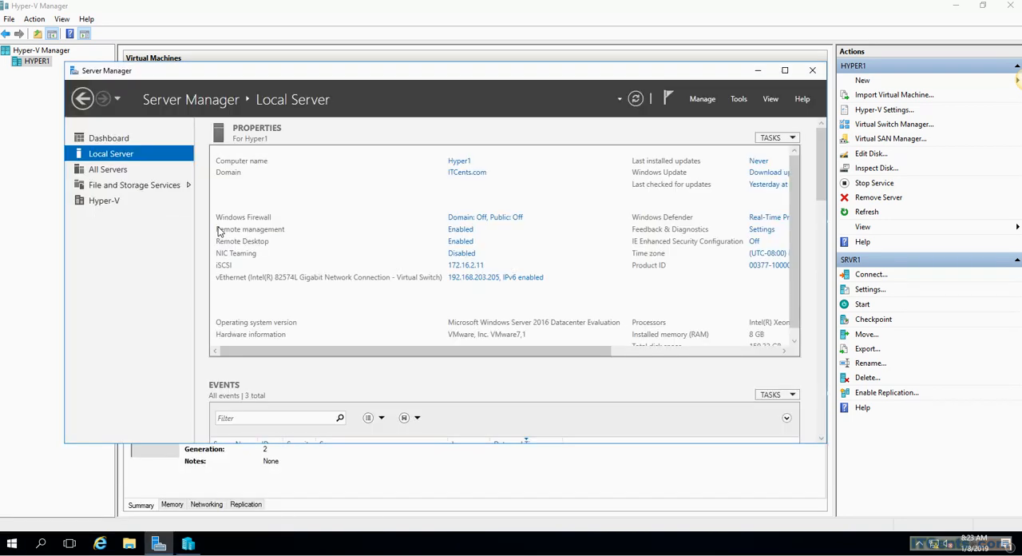
{"action": "left_click", "coordinate": [742, 101]}
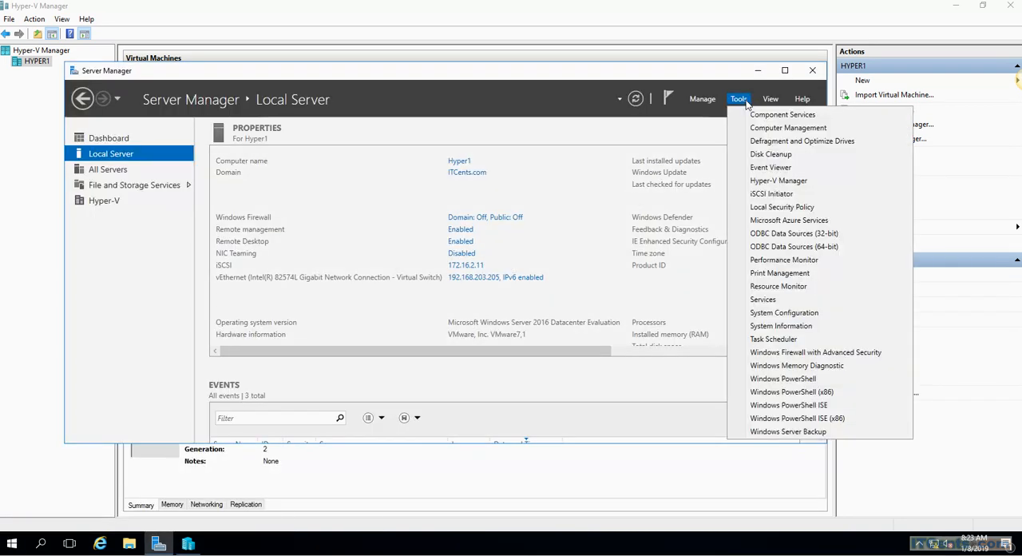
{"action": "left_click", "coordinate": [773, 194]}
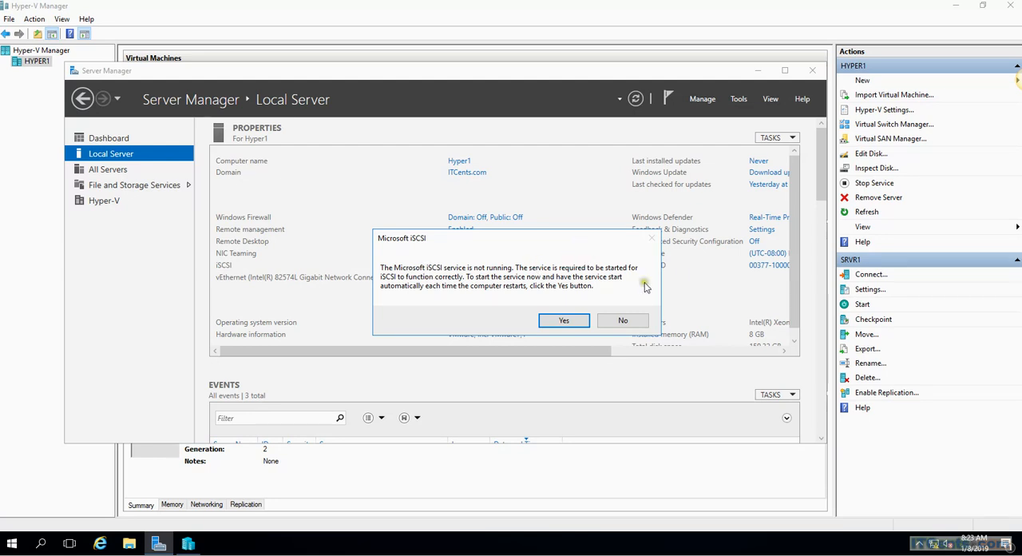
{"action": "left_click", "coordinate": [564, 321]}
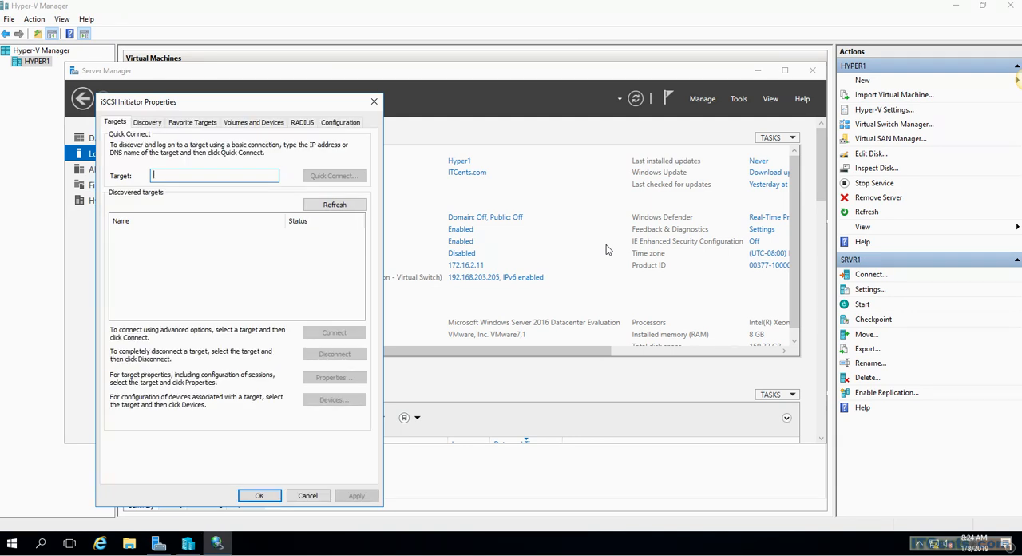
Step: Quick-connect the iSCSI Initiator to the target server at 172.16.2.10 and finish the connection dialog
{"action": "left_click", "coordinate": [178, 175]}
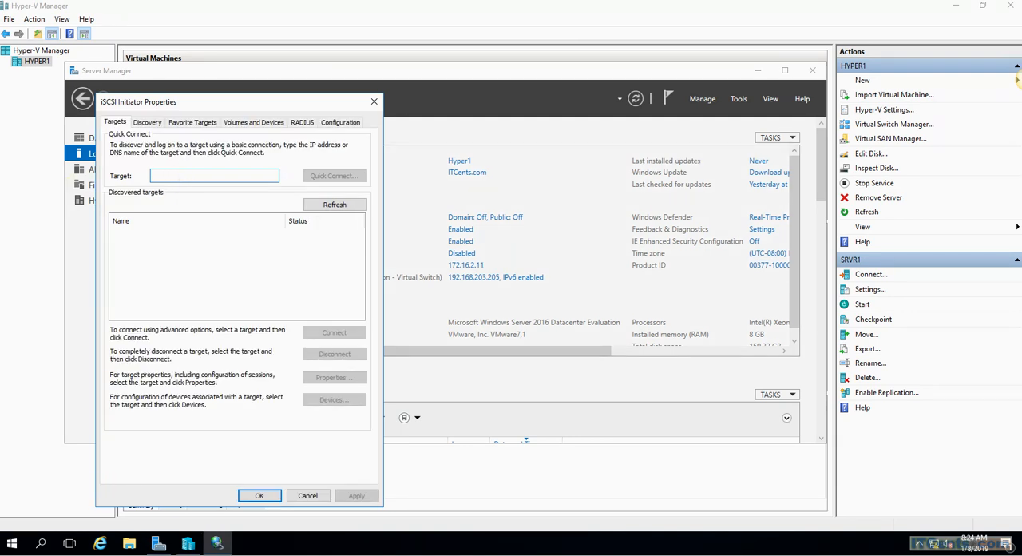
{"action": "type", "text": "172.16.2.10"}
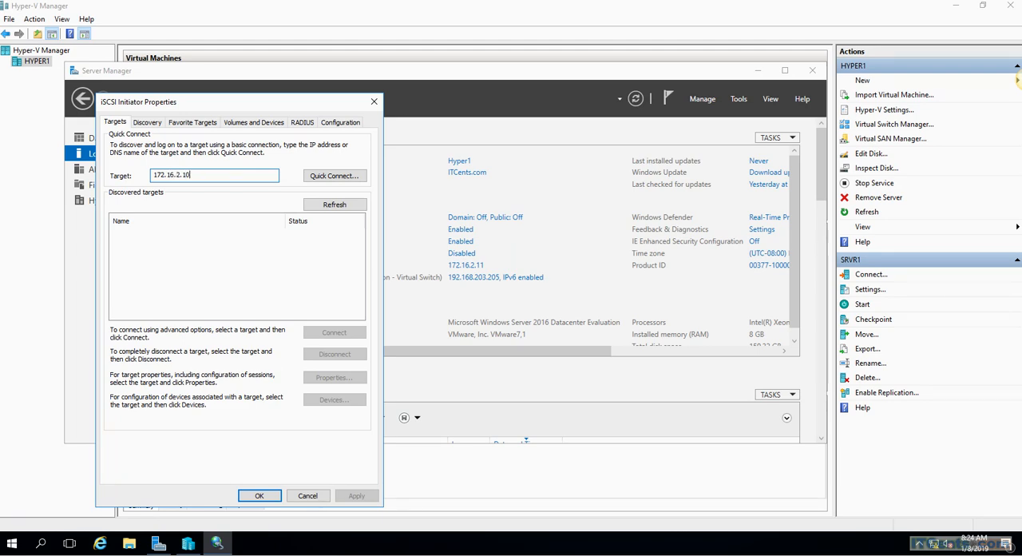
{"action": "left_click", "coordinate": [334, 177]}
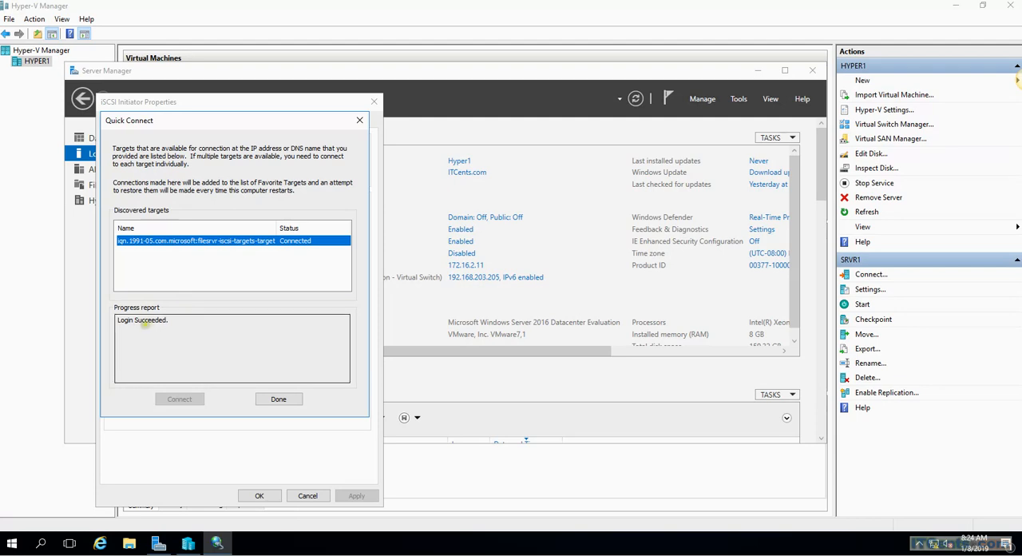
{"action": "left_click", "coordinate": [279, 398]}
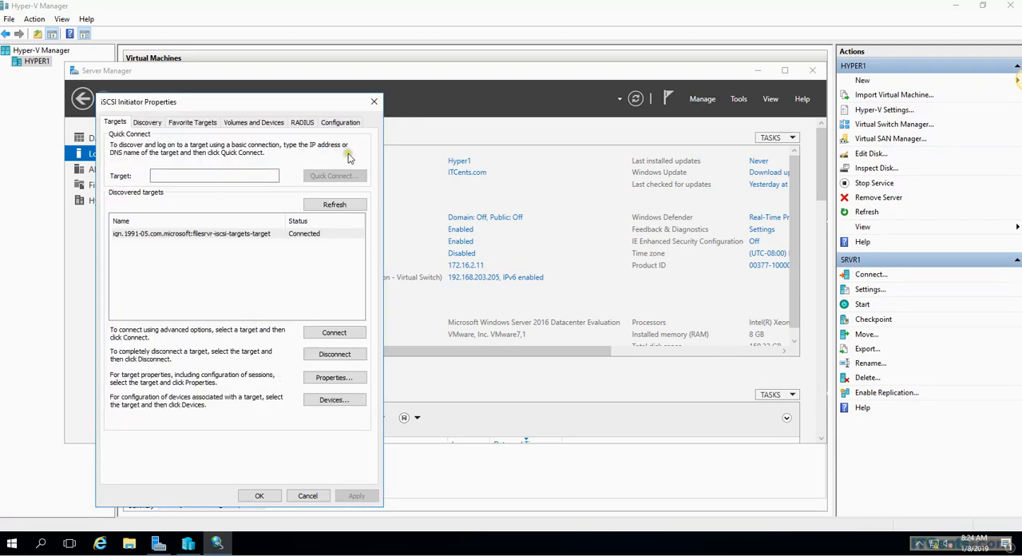
Step: Auto-configure all available devices in the iSCSI Initiator's volume list and accept the initiator properties
{"action": "left_click", "coordinate": [144, 126]}
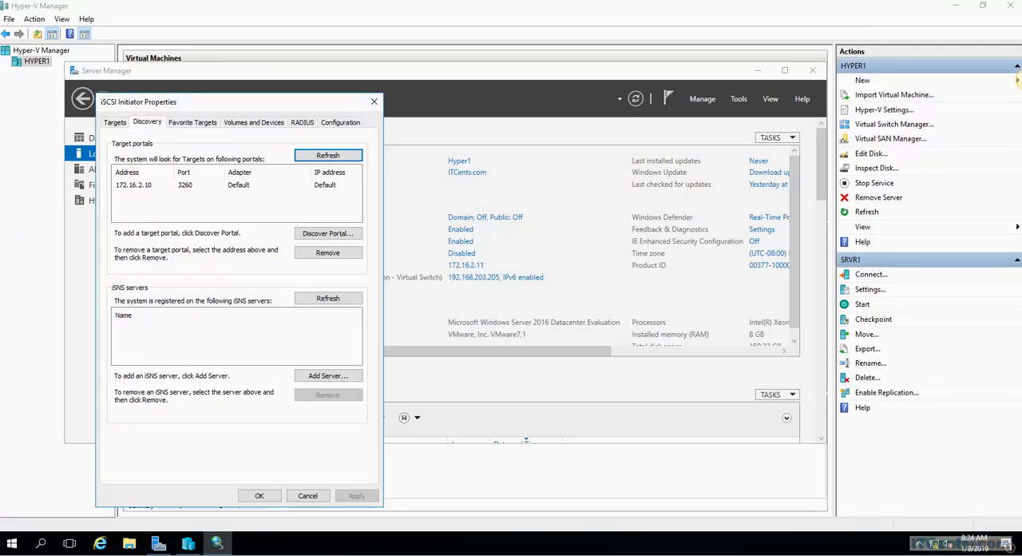
{"action": "left_click", "coordinate": [115, 122]}
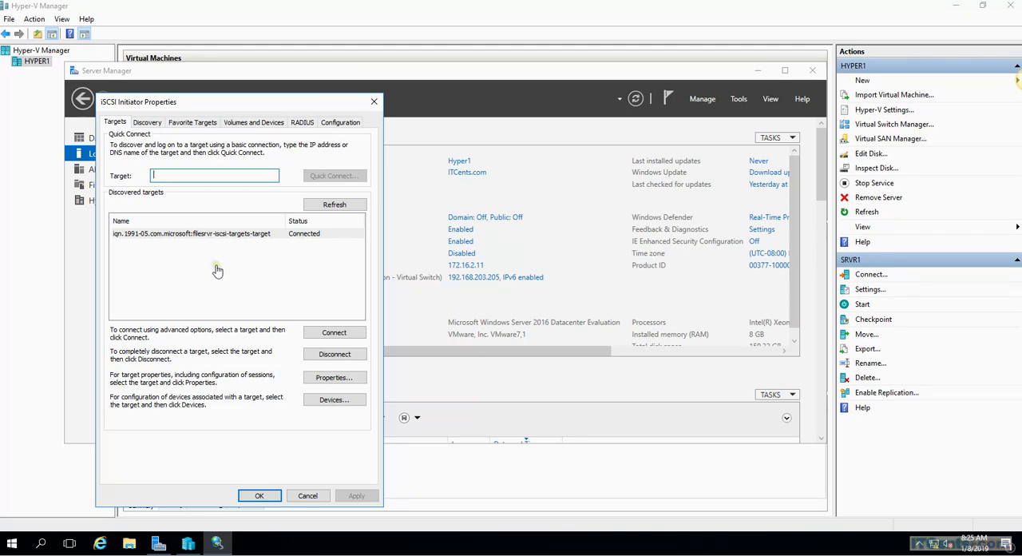
{"action": "left_click", "coordinate": [189, 236]}
{"action": "left_click", "coordinate": [256, 122]}
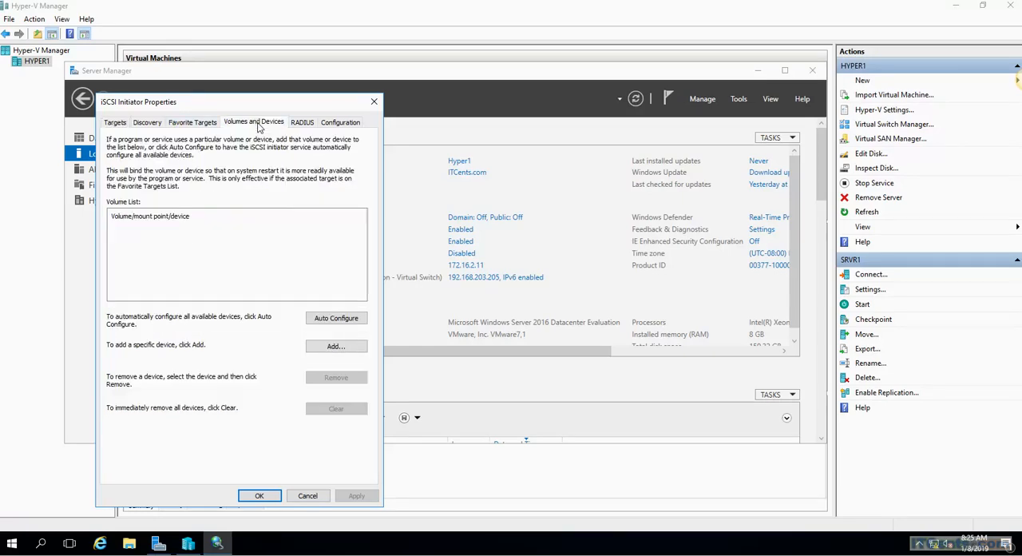
{"action": "left_click", "coordinate": [268, 255]}
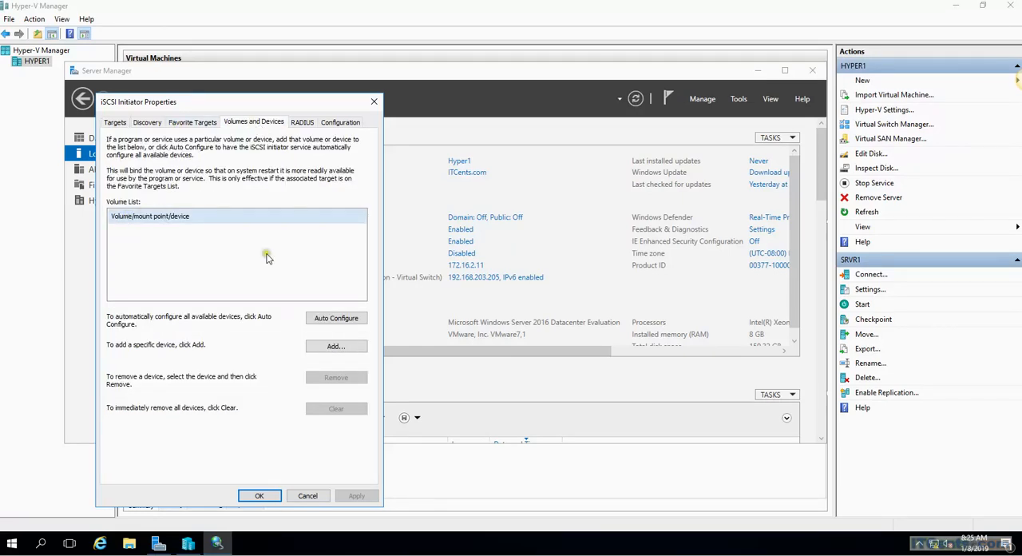
{"action": "left_click", "coordinate": [354, 324]}
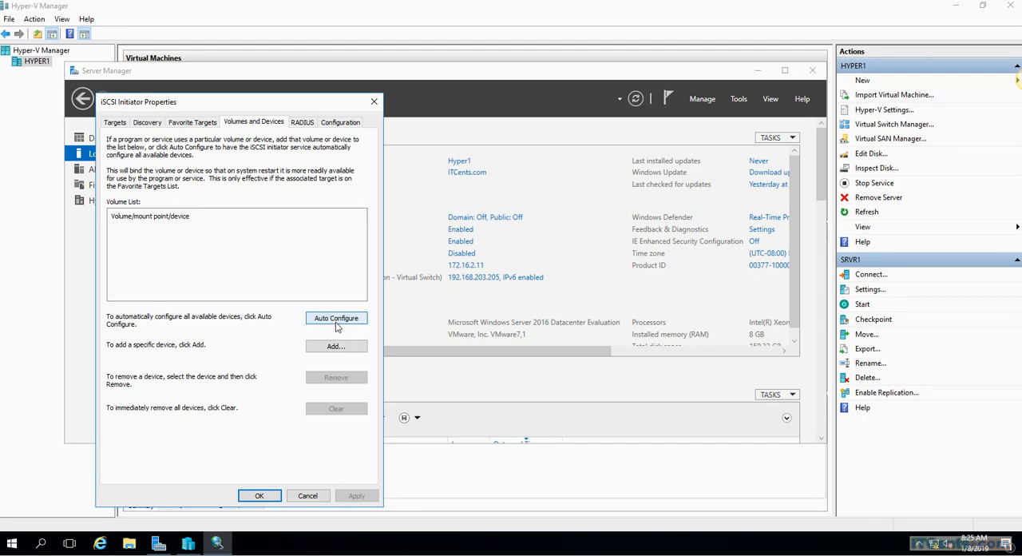
{"action": "left_click", "coordinate": [336, 320]}
{"action": "left_click", "coordinate": [238, 230]}
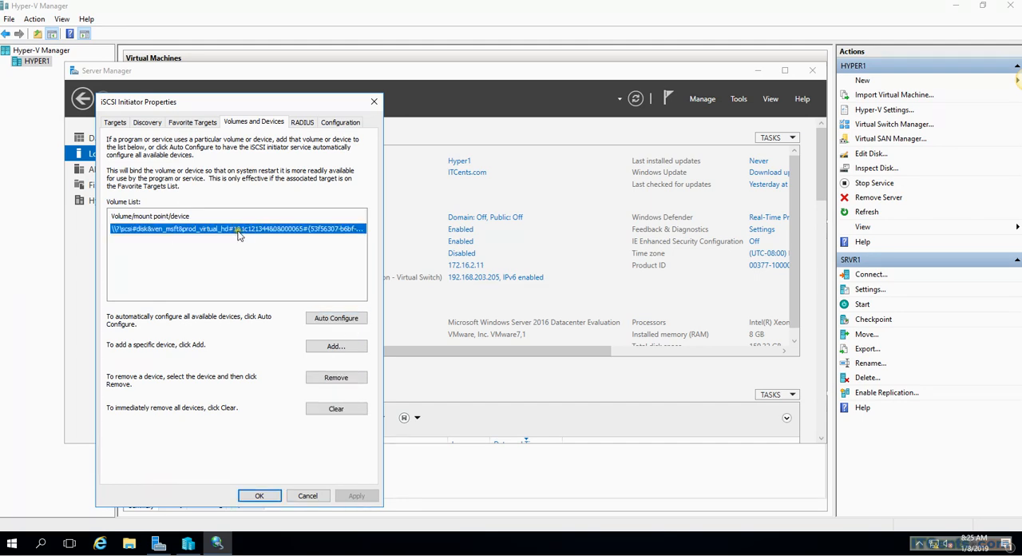
{"action": "left_click", "coordinate": [262, 496]}
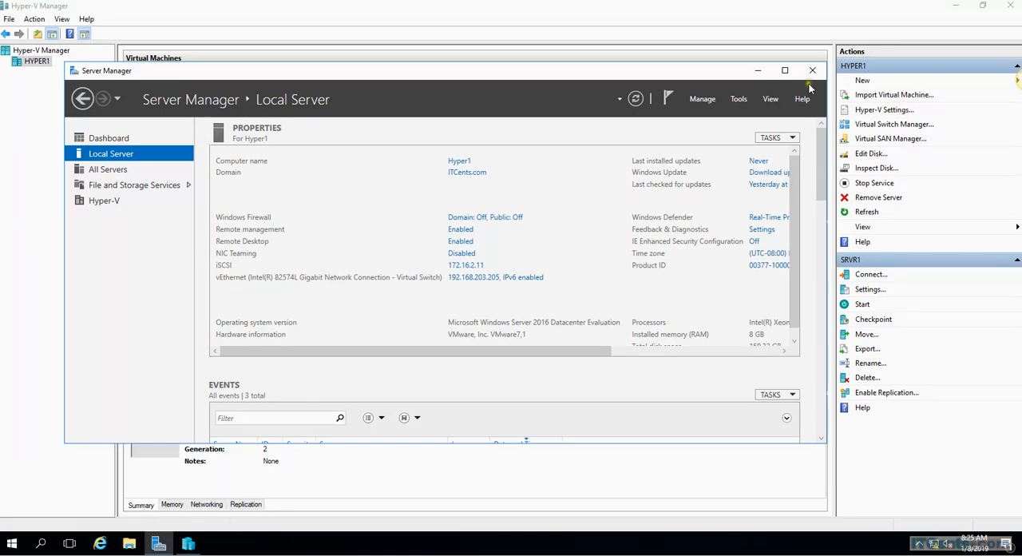
Step: Launch Computer Management from Server Manager and show Disk Management in a maximized window
{"action": "left_click", "coordinate": [739, 99]}
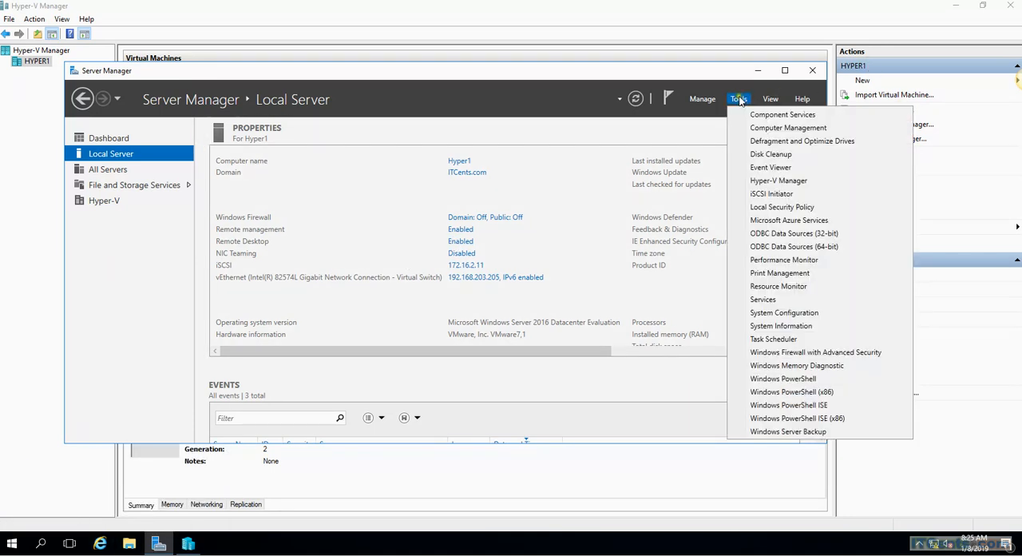
{"action": "left_click", "coordinate": [775, 129]}
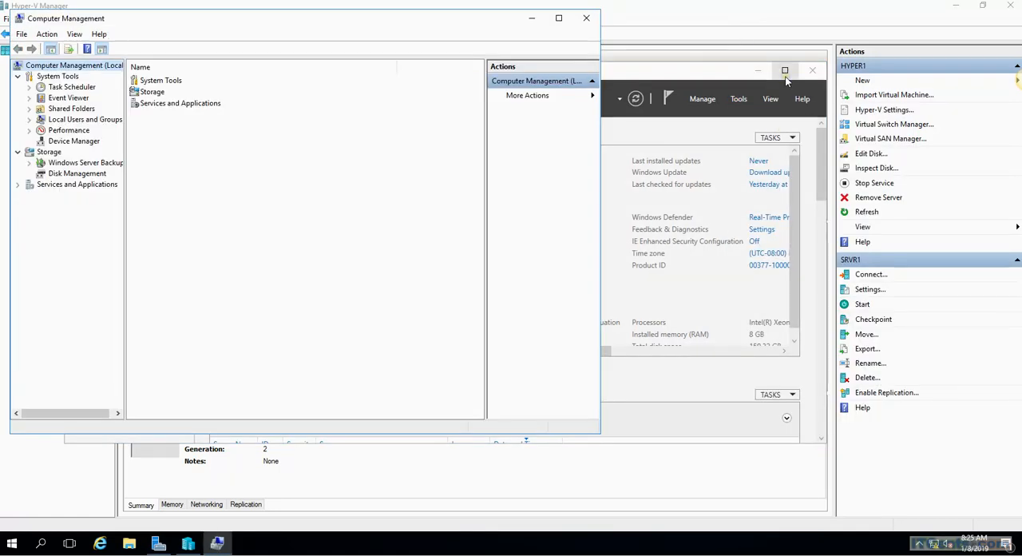
{"action": "left_click", "coordinate": [79, 173]}
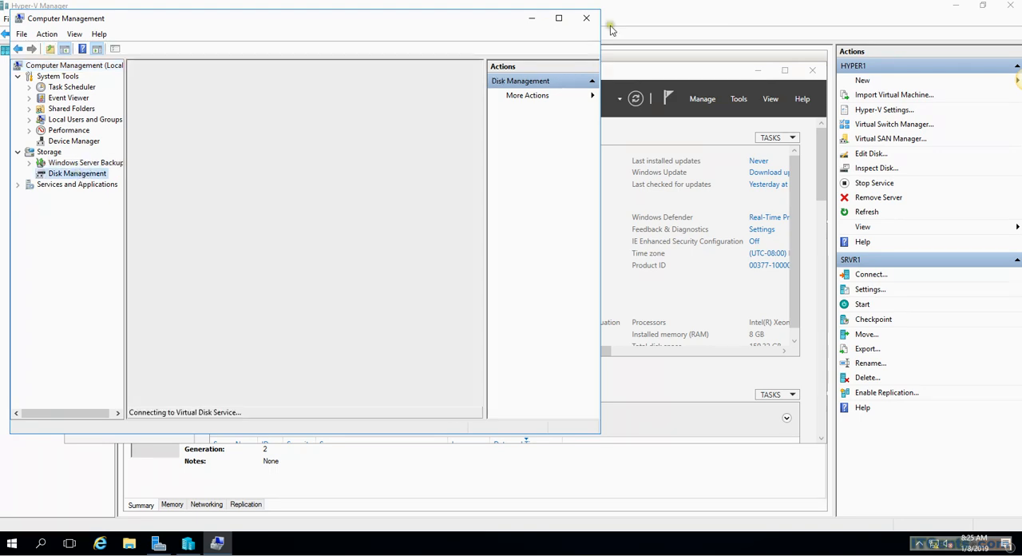
{"action": "left_click", "coordinate": [559, 18]}
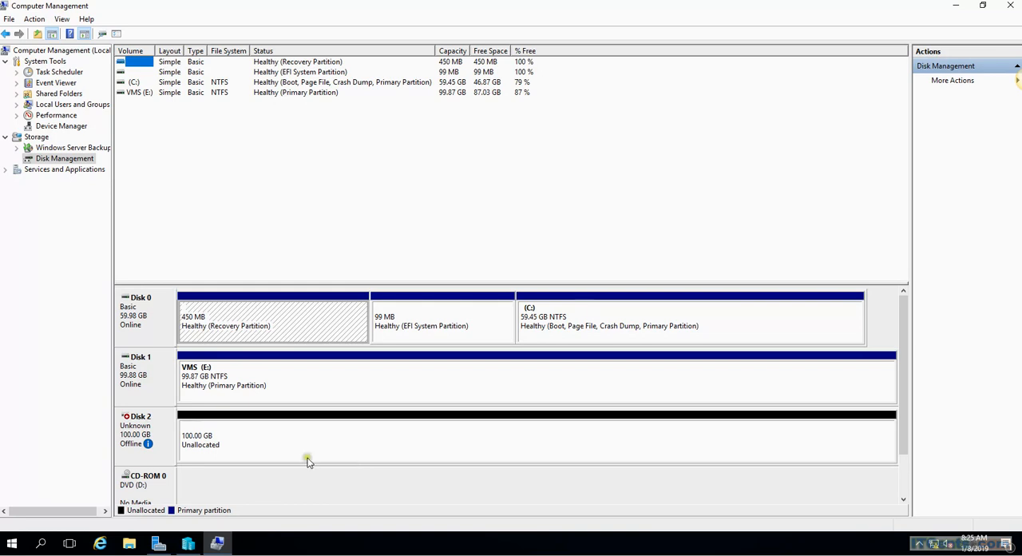
Step: Bring Disk 2 online and initialize it with the GPT (GUID Partition Table) partition style
{"action": "right_click", "coordinate": [162, 421]}
{"action": "left_click", "coordinate": [190, 431]}
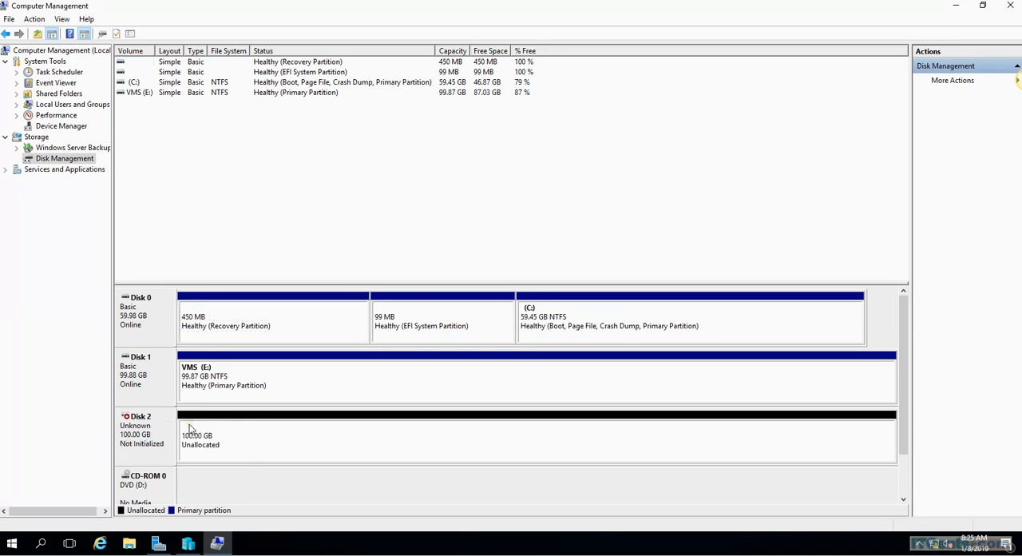
{"action": "right_click", "coordinate": [160, 435]}
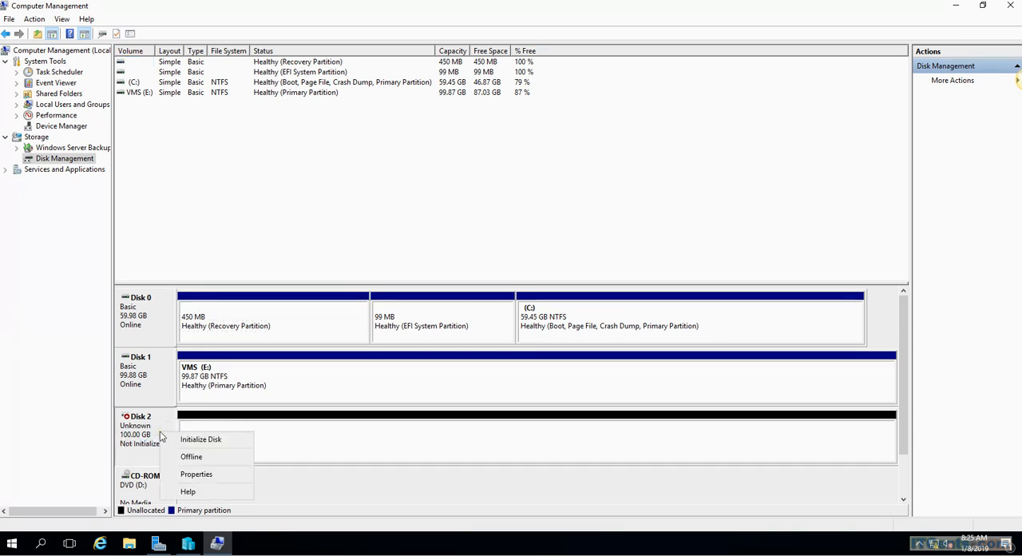
{"action": "left_click", "coordinate": [204, 443]}
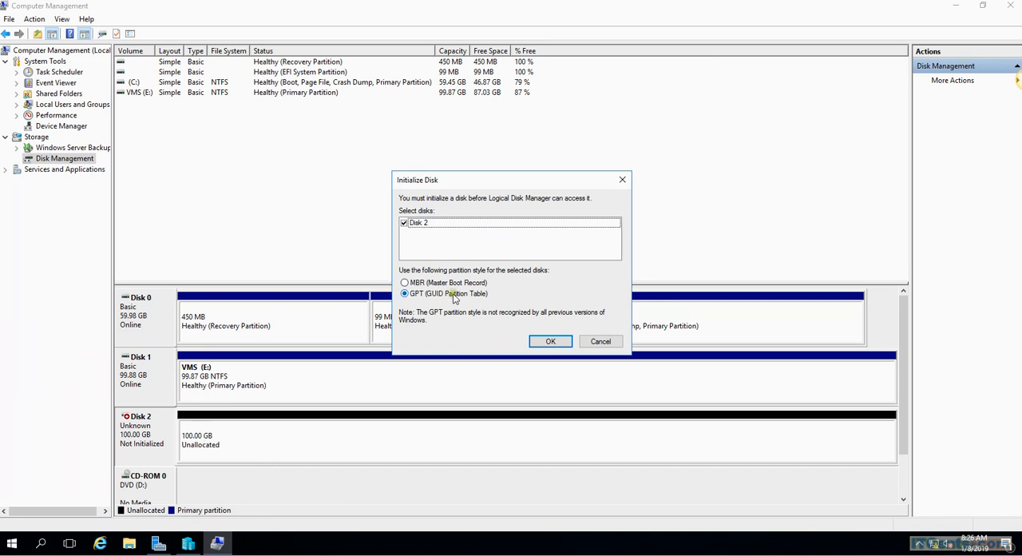
{"action": "left_click", "coordinate": [550, 341]}
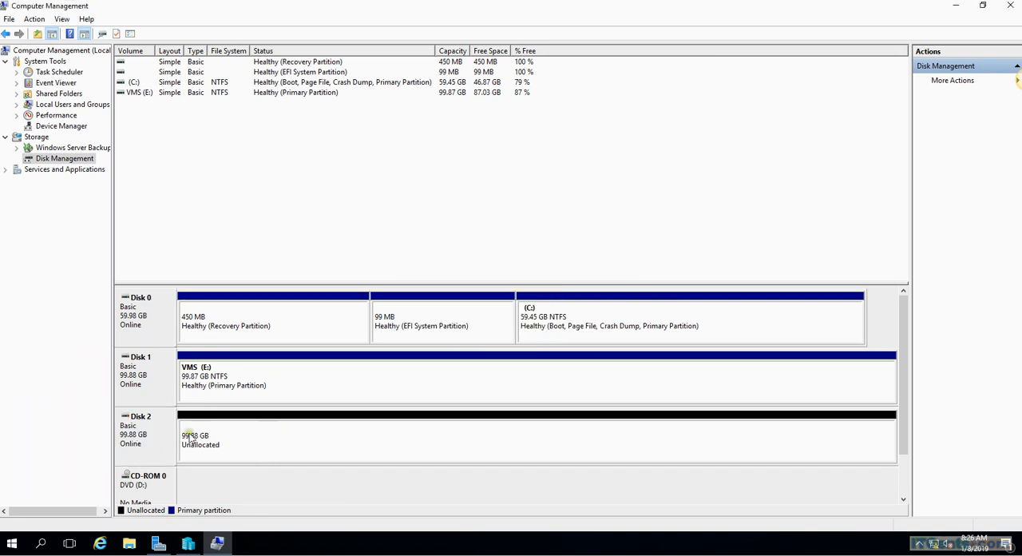
Step: Start a new simple volume on Disk 2 using the full 102270 MB and assign it drive letter V
{"action": "right_click", "coordinate": [205, 428]}
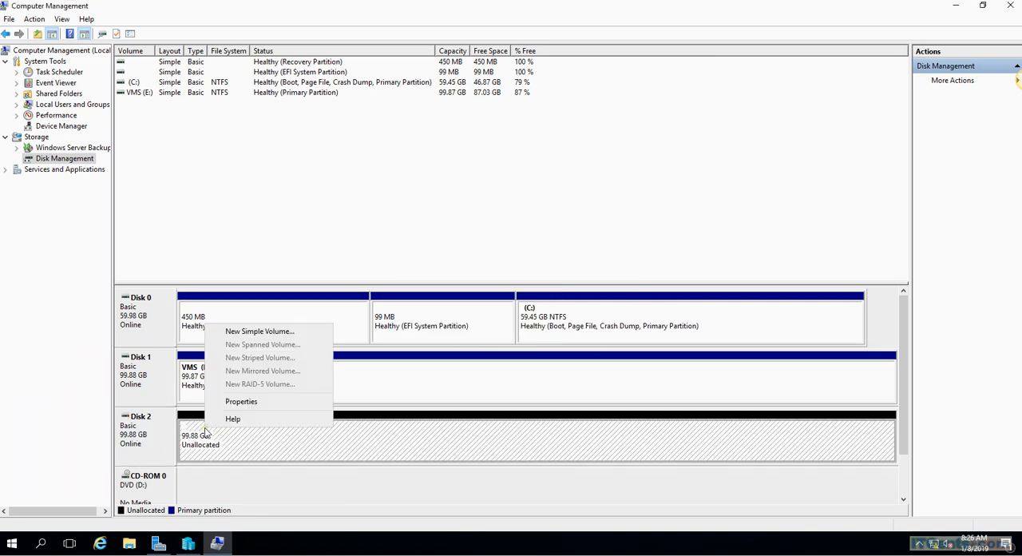
{"action": "left_click", "coordinate": [264, 332]}
{"action": "left_click", "coordinate": [343, 277]}
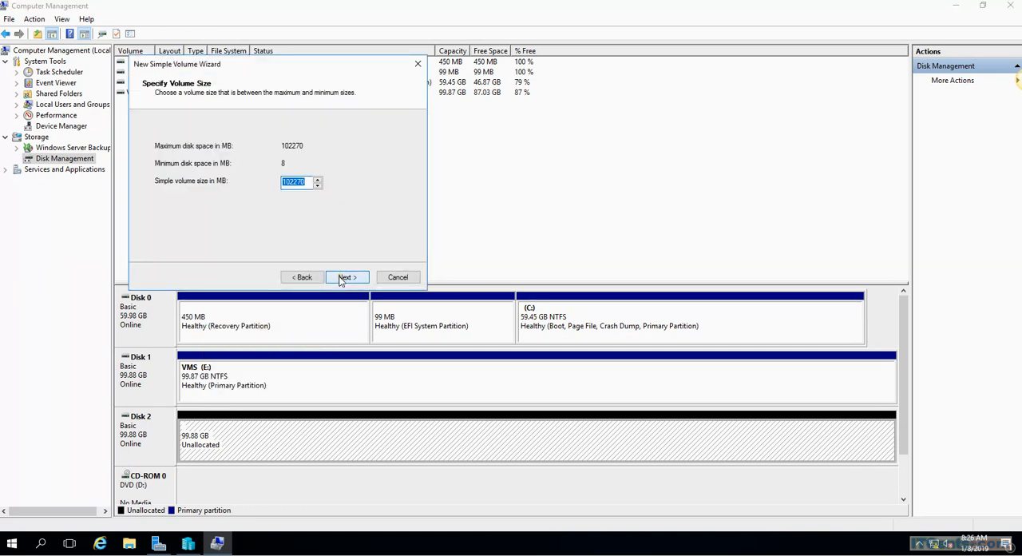
{"action": "left_click", "coordinate": [344, 277]}
{"action": "left_click", "coordinate": [330, 147]}
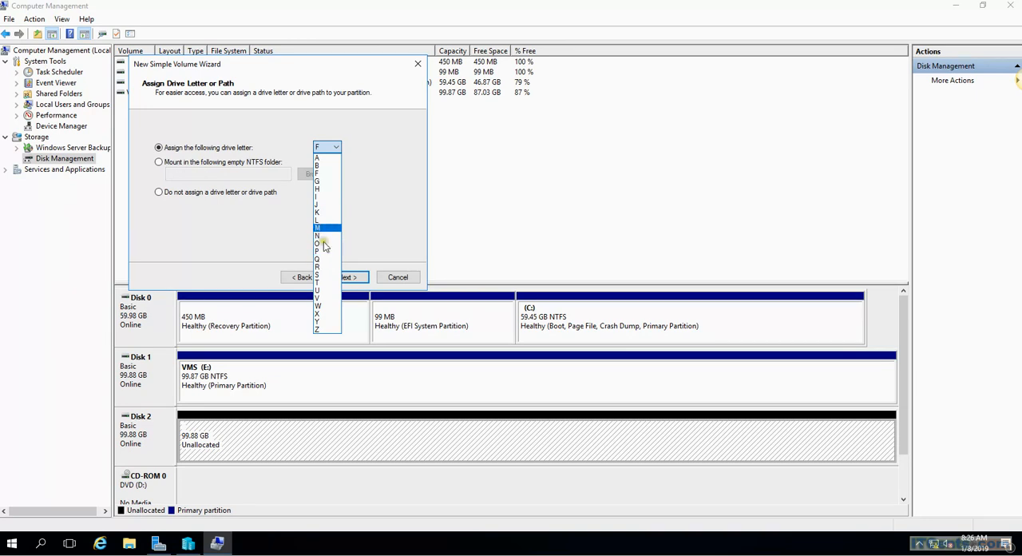
{"action": "left_click", "coordinate": [323, 300]}
{"action": "left_click", "coordinate": [346, 277]}
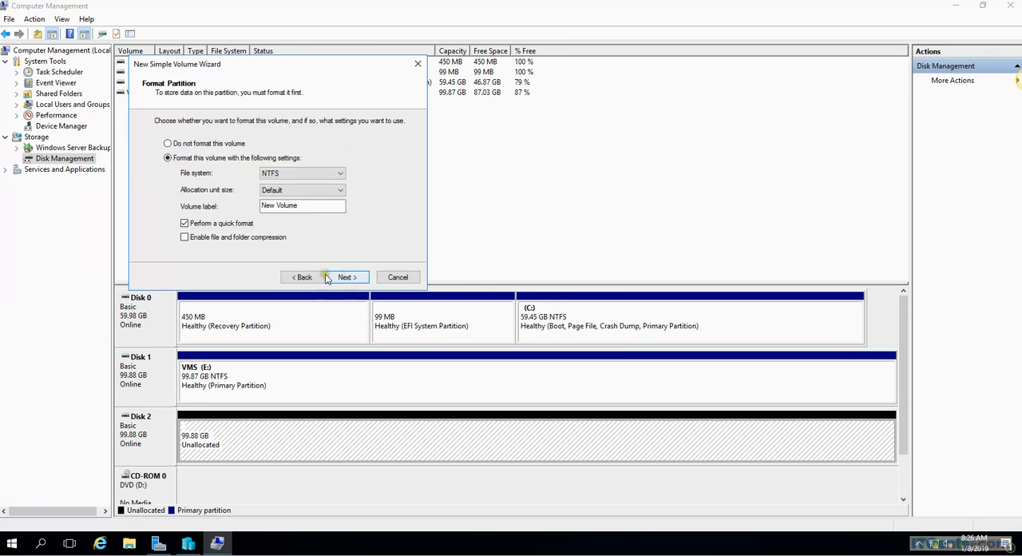
Step: Label the new volume LUN1, keep the NTFS quick format settings, and finish the volume wizard
{"action": "left_click_drag", "start_coordinate": [329, 205], "coordinate": [158, 198]}
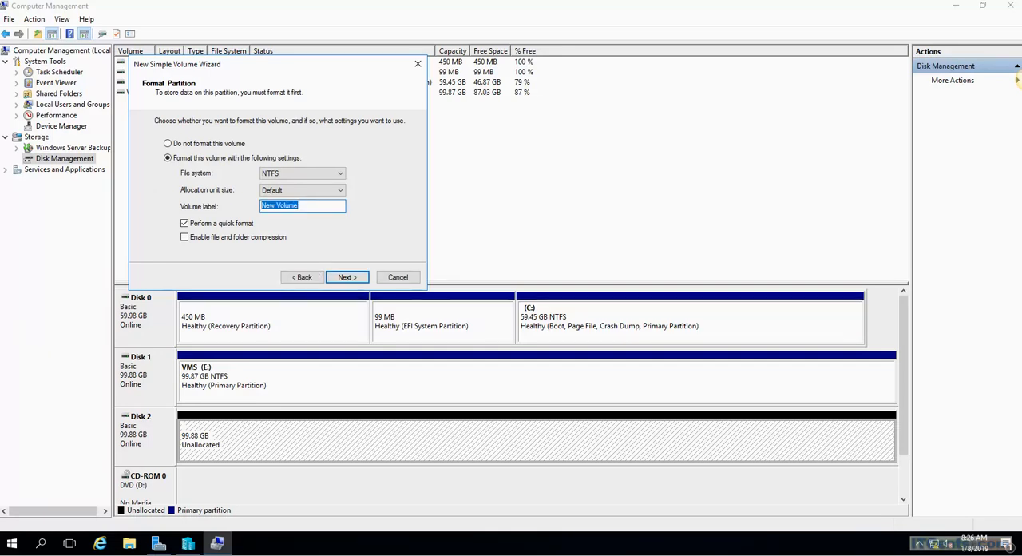
{"action": "type", "text": "LUN"}
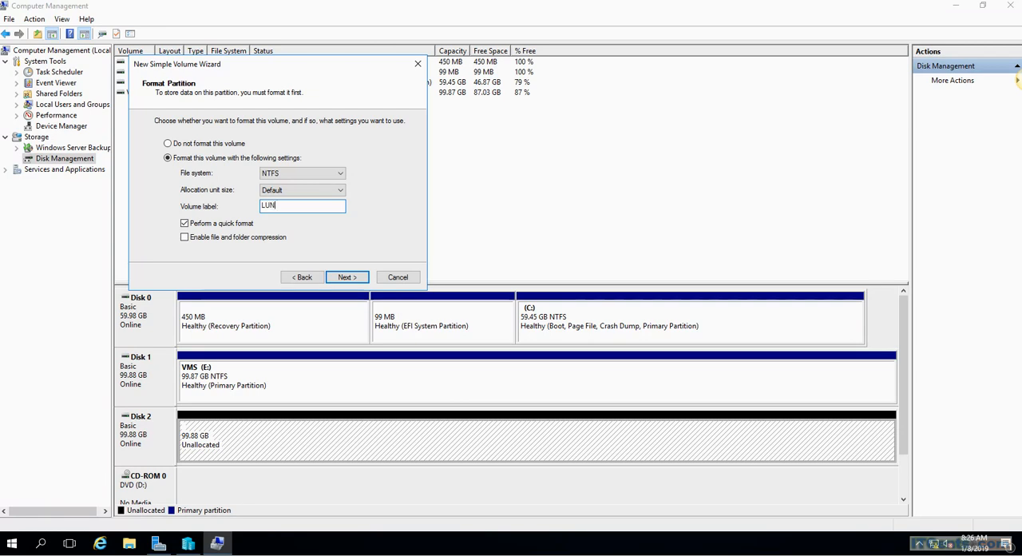
{"action": "type", "text": "1"}
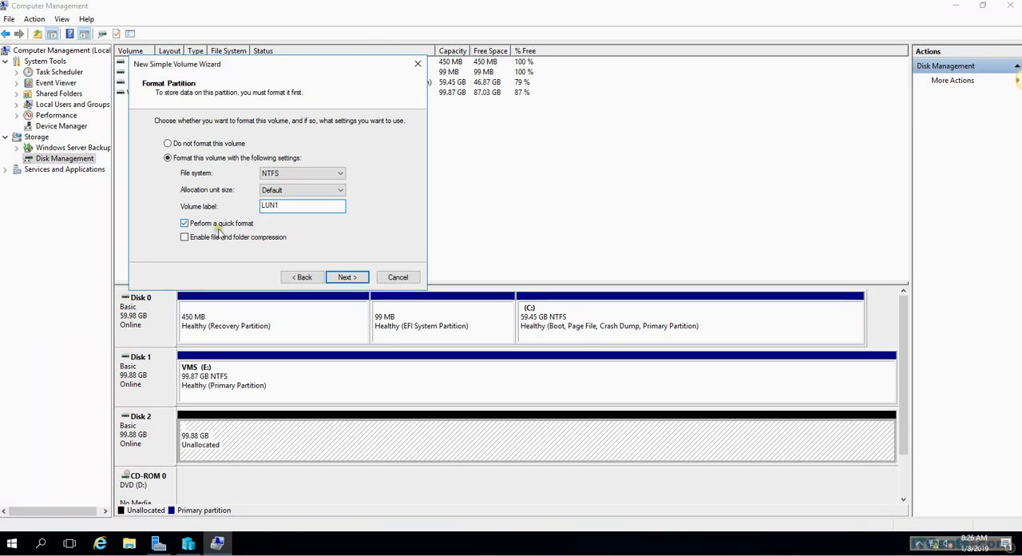
{"action": "left_click", "coordinate": [342, 276]}
{"action": "left_click", "coordinate": [339, 273]}
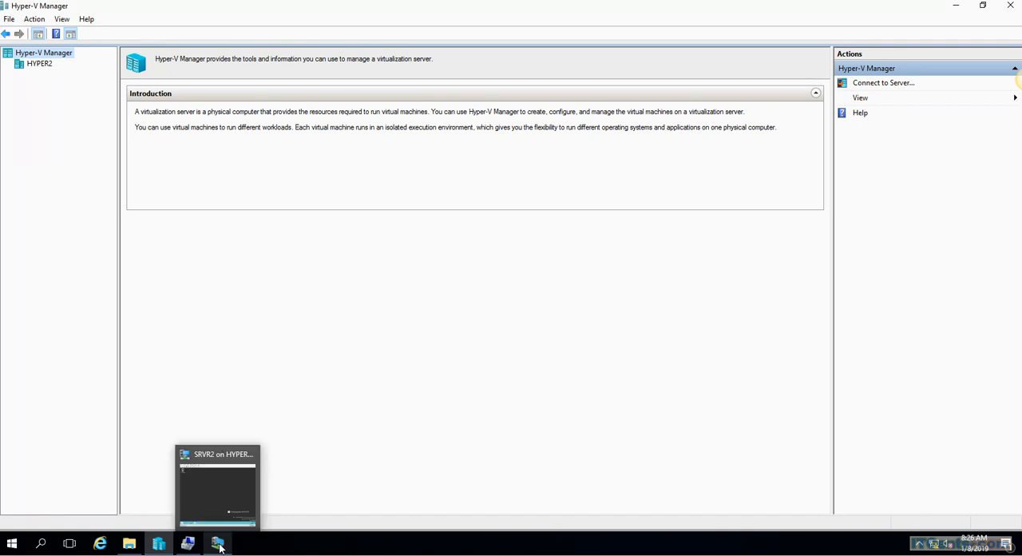
Step: On HYPER2, launch the iSCSI Initiator from Server Manager and agree to start the Microsoft iSCSI service automatically
{"action": "left_click", "coordinate": [14, 545]}
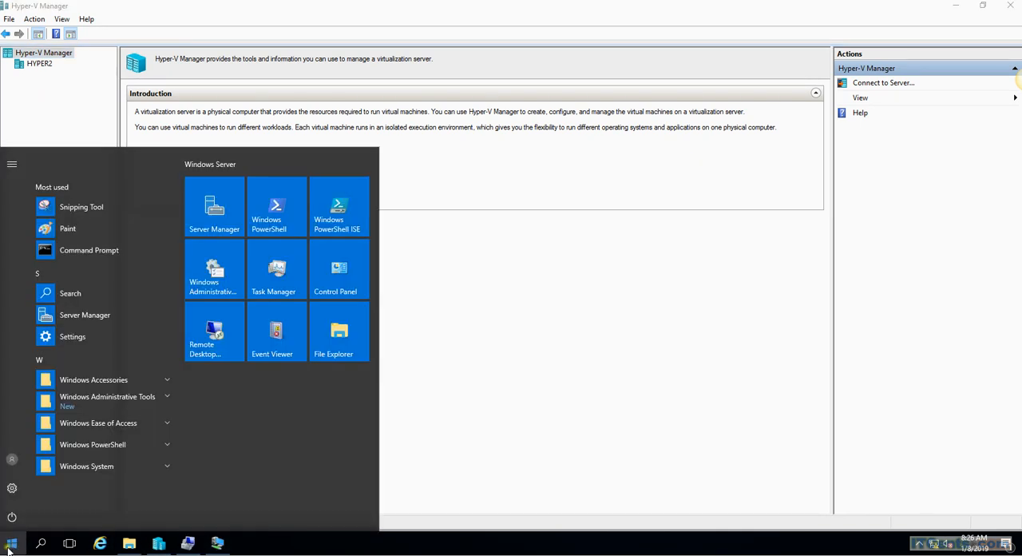
{"action": "left_click", "coordinate": [215, 209]}
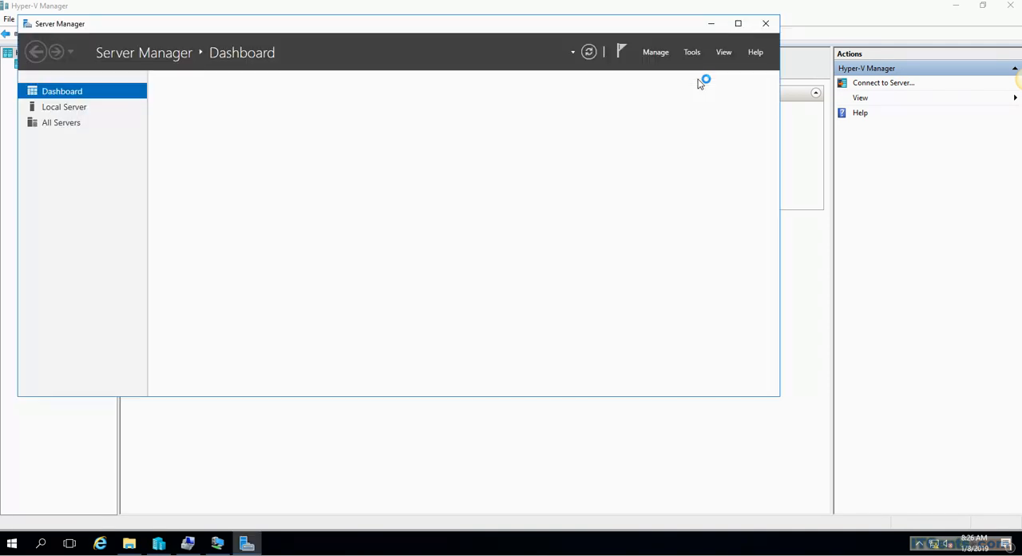
{"action": "left_click", "coordinate": [737, 23]}
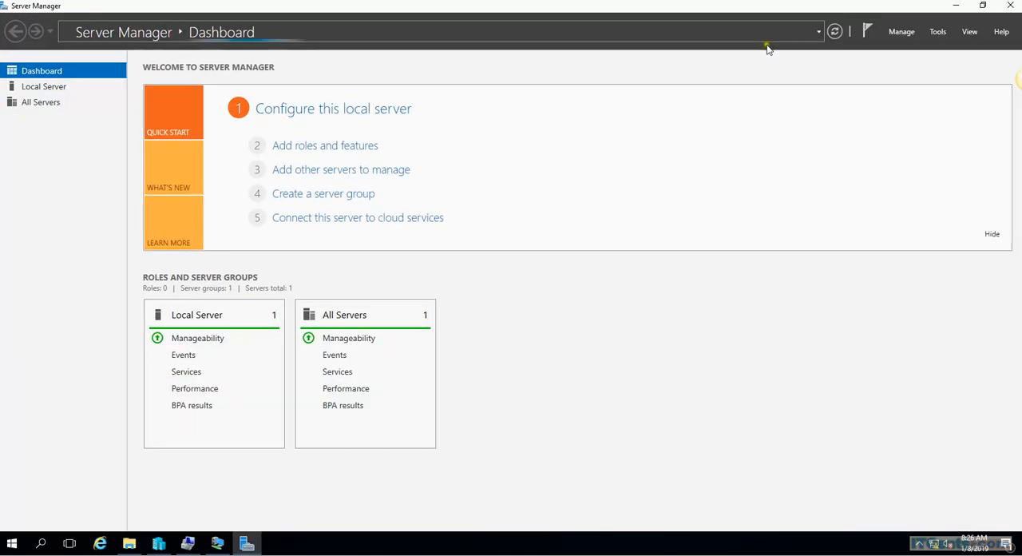
{"action": "left_click", "coordinate": [938, 32]}
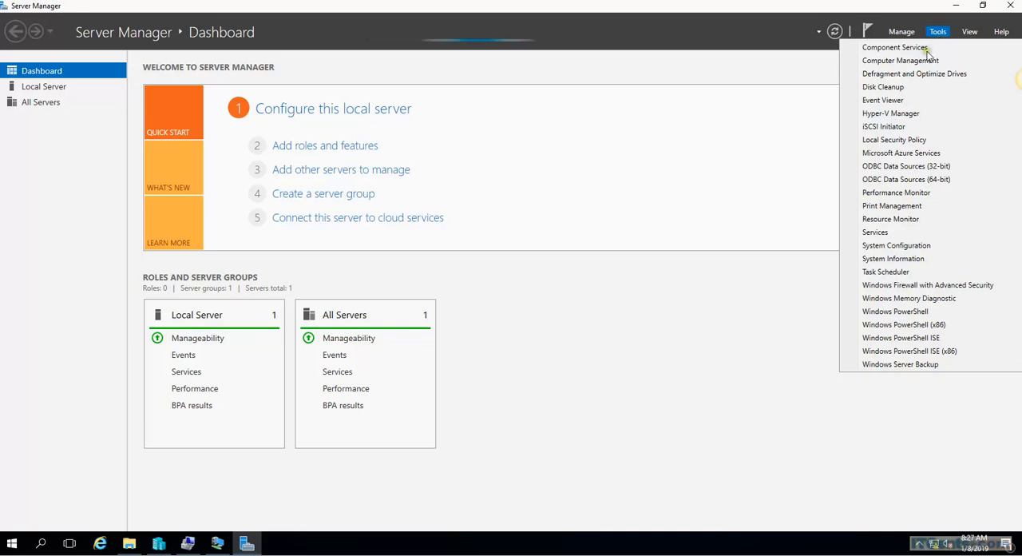
{"action": "left_click", "coordinate": [887, 126]}
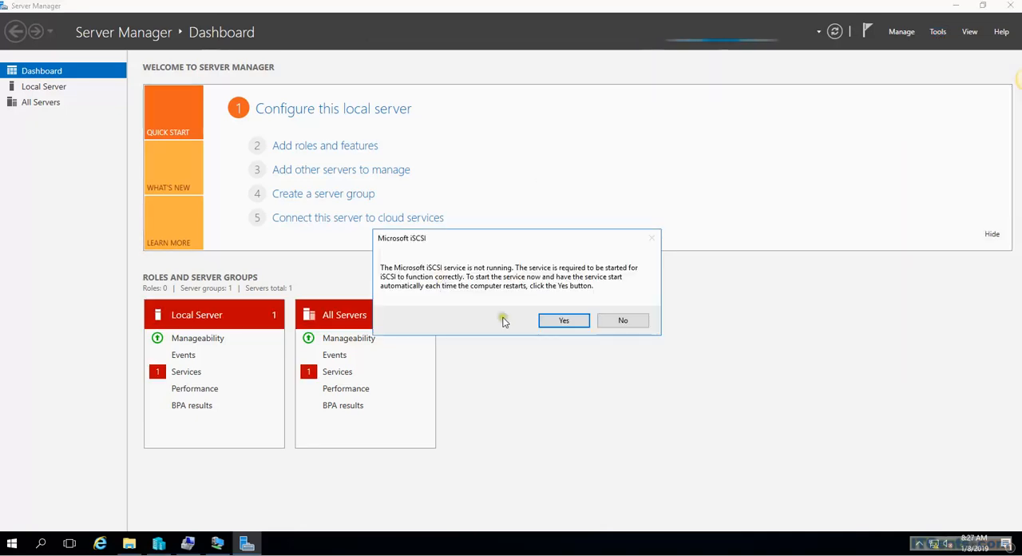
{"action": "left_click", "coordinate": [549, 321]}
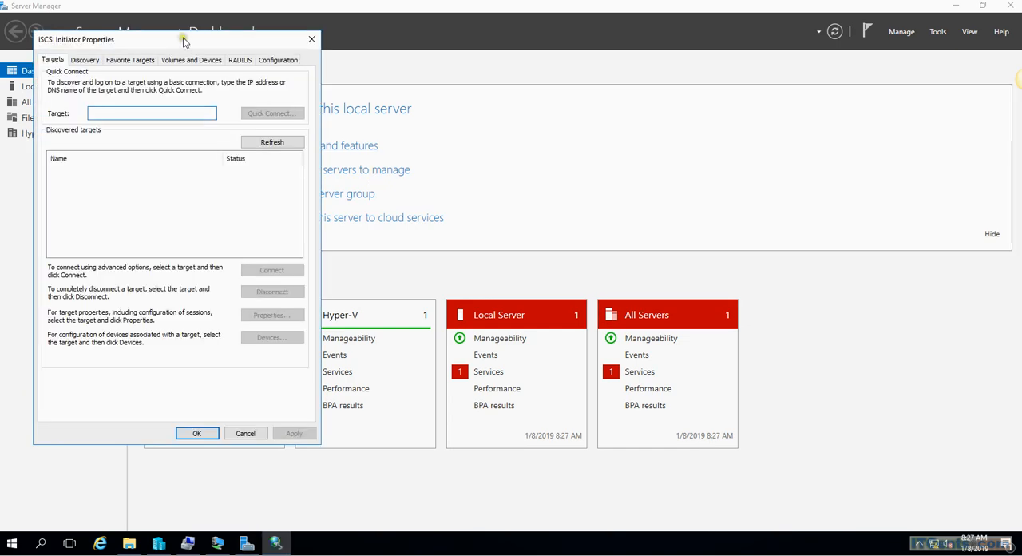
Step: Quick-connect HYPER2's iSCSI Initiator to the target server at 172.16.2.10 and finish the connection dialog
{"action": "left_click_drag", "start_coordinate": [182, 42], "coordinate": [493, 113]}
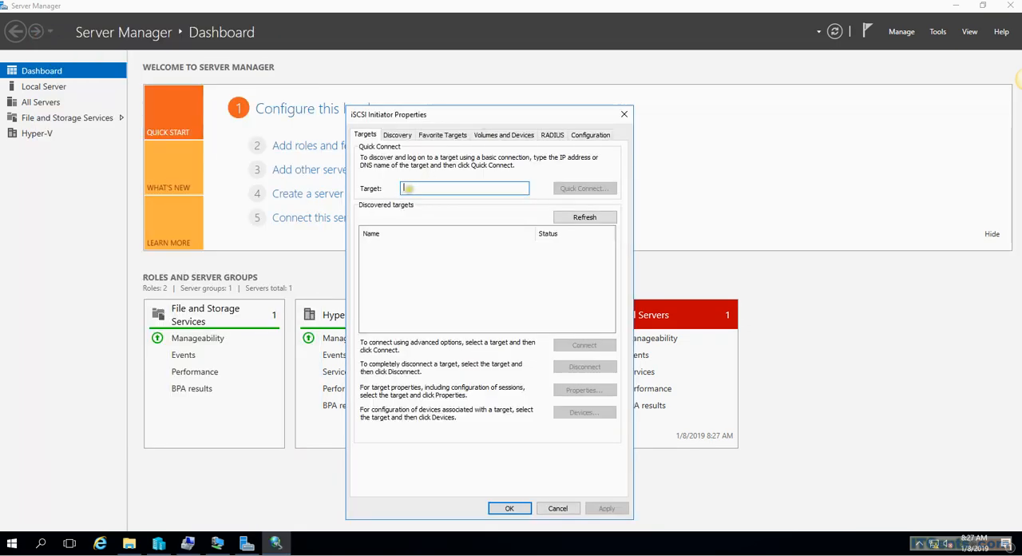
{"action": "type", "text": "172.16.2.10"}
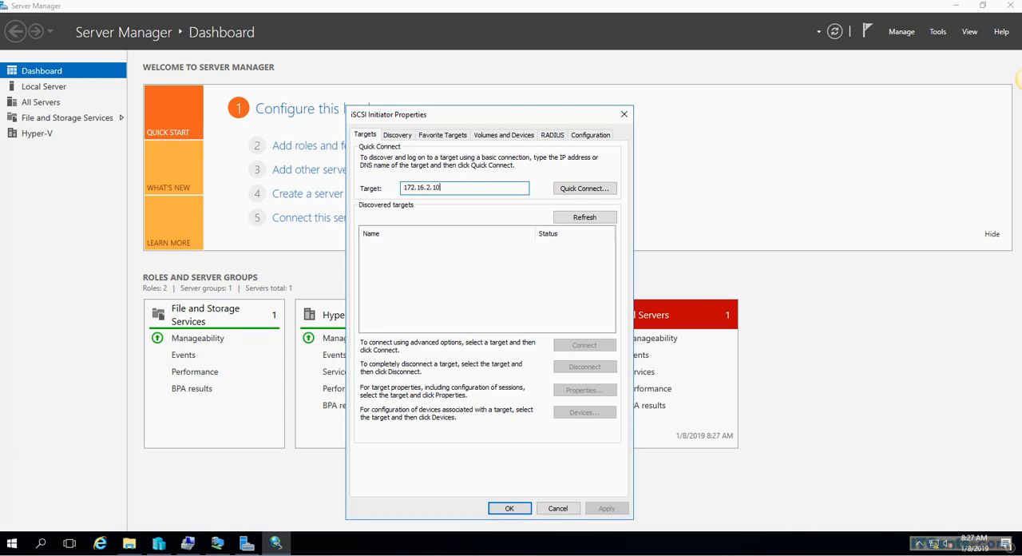
{"action": "left_click", "coordinate": [591, 188]}
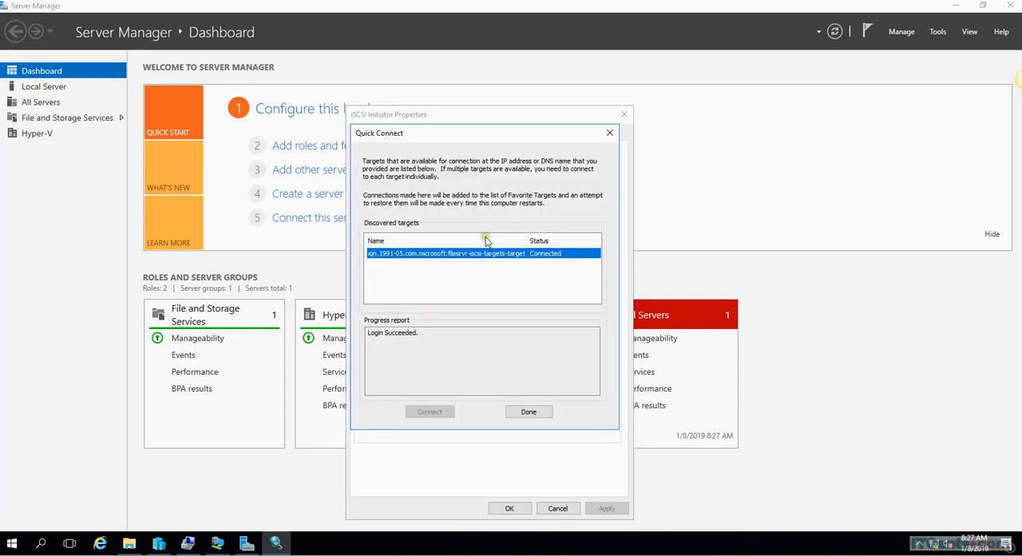
{"action": "left_click", "coordinate": [530, 412]}
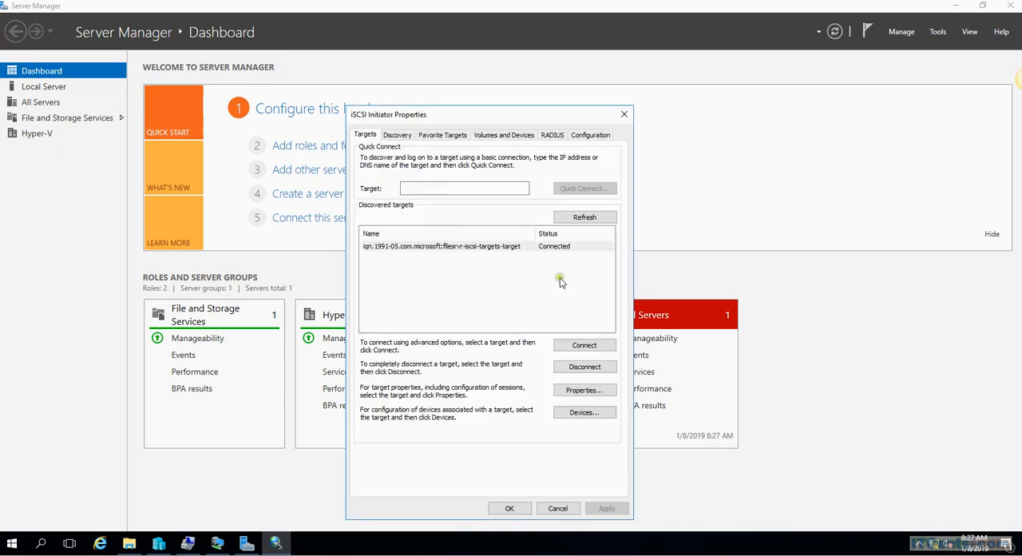
Step: Check the target portals on HYPER2 and auto-configure all available devices in the initiator's volume list
{"action": "left_click", "coordinate": [404, 136]}
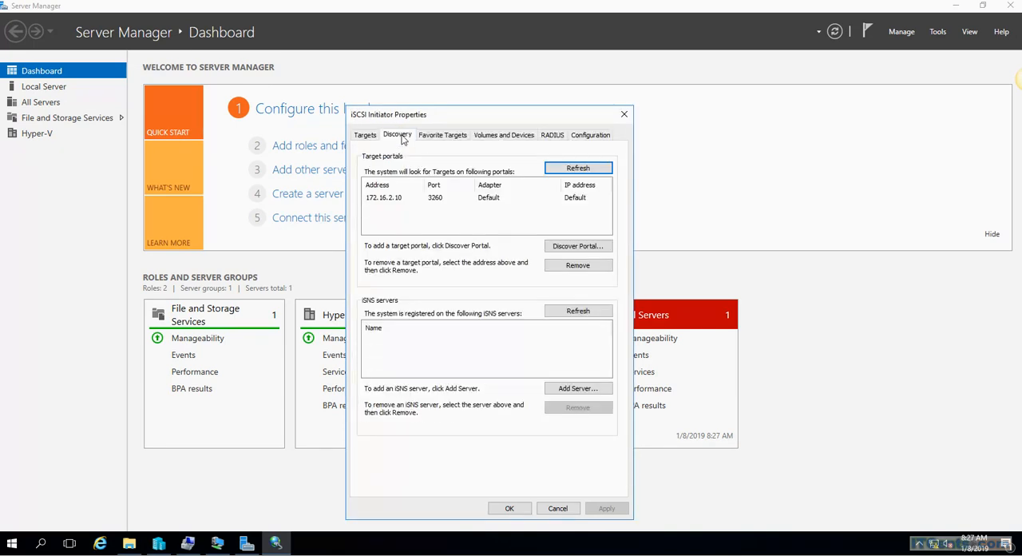
{"action": "left_click", "coordinate": [519, 136]}
{"action": "left_click", "coordinate": [590, 331]}
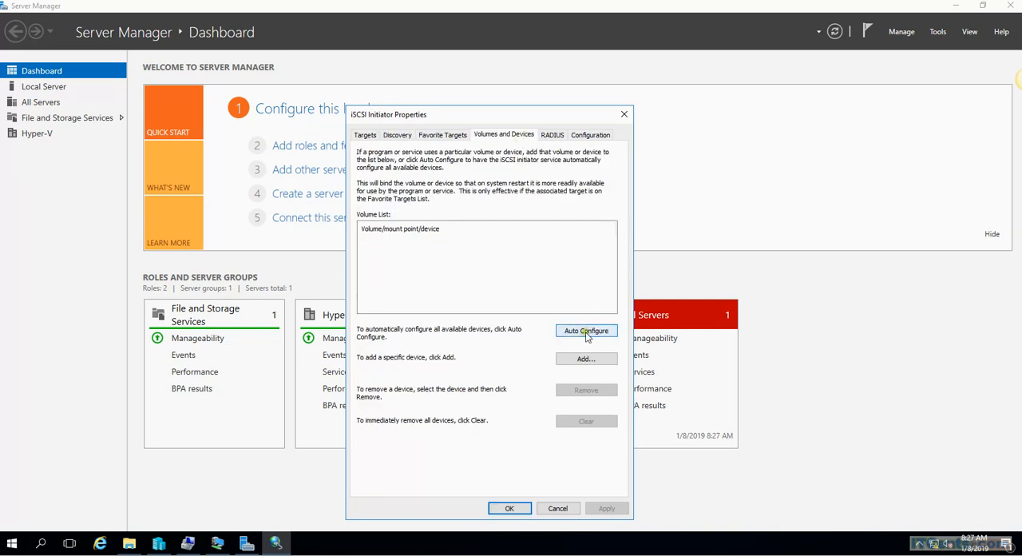
Step: Accept the iSCSI Initiator settings on HYPER2 and open Disk Management in a maximized Computer Management window
{"action": "left_click", "coordinate": [511, 509]}
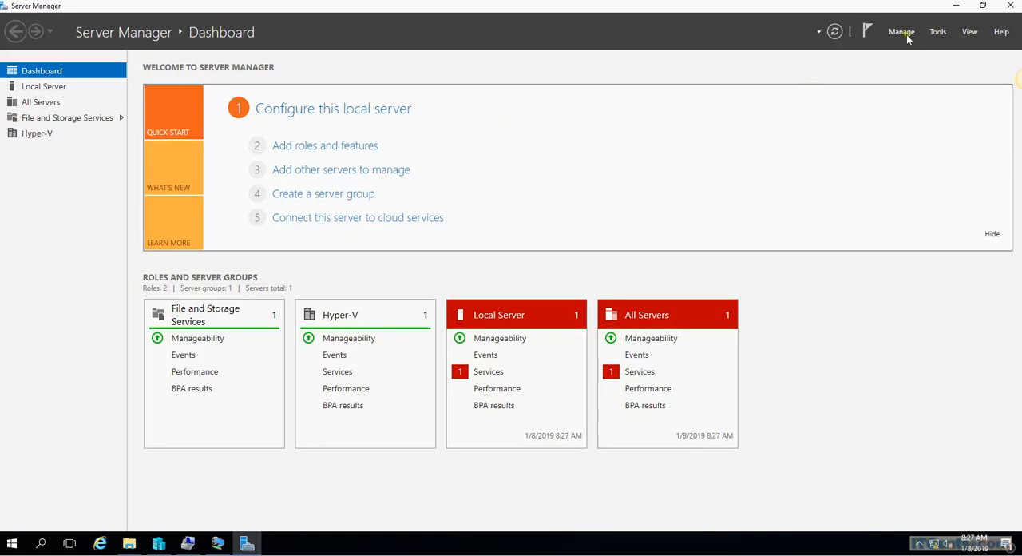
{"action": "left_click", "coordinate": [936, 32]}
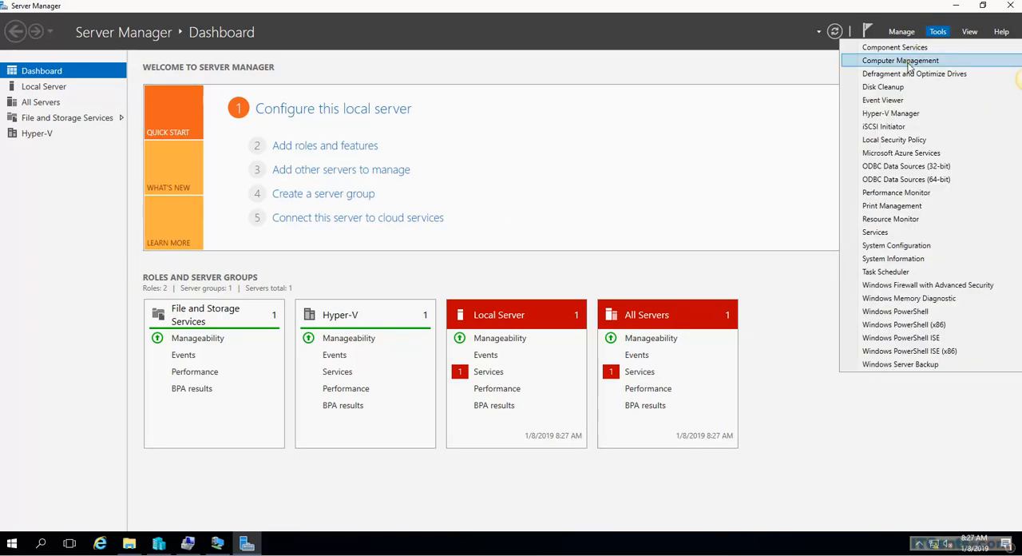
{"action": "left_click", "coordinate": [908, 67]}
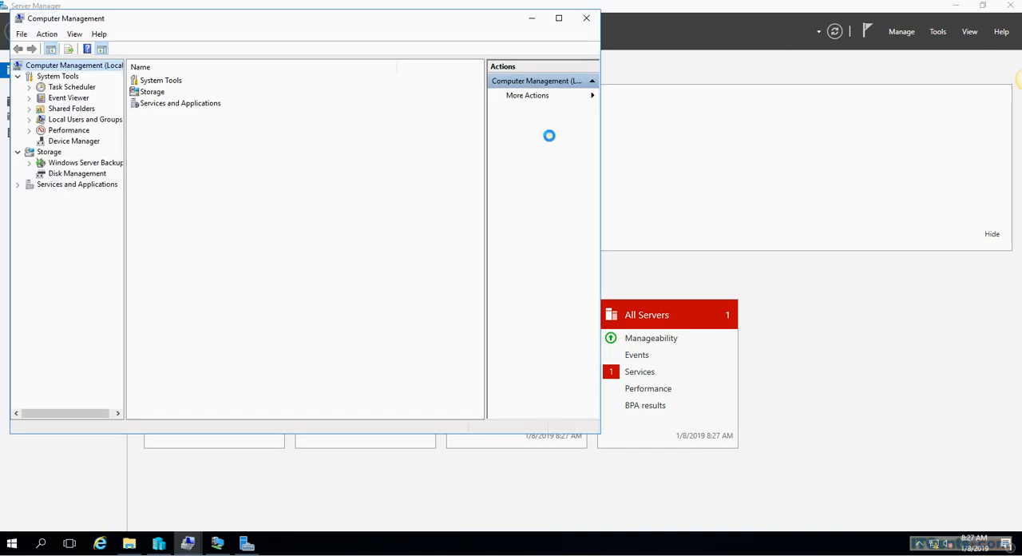
{"action": "left_click", "coordinate": [76, 174]}
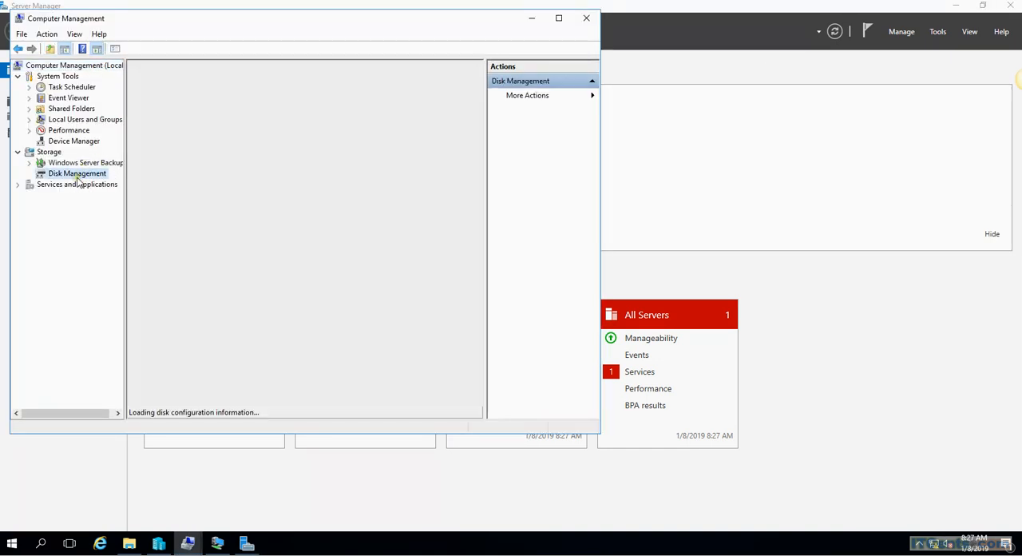
{"action": "left_click", "coordinate": [559, 18]}
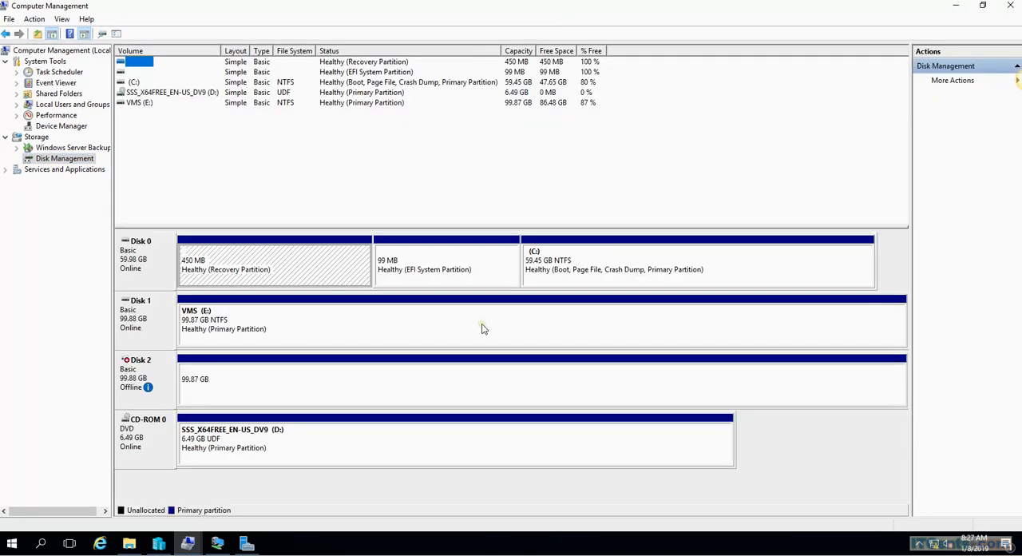
Step: Bring the offline Disk 2 online in HYPER2's Disk Management
{"action": "left_click", "coordinate": [138, 364]}
{"action": "right_click", "coordinate": [138, 363]}
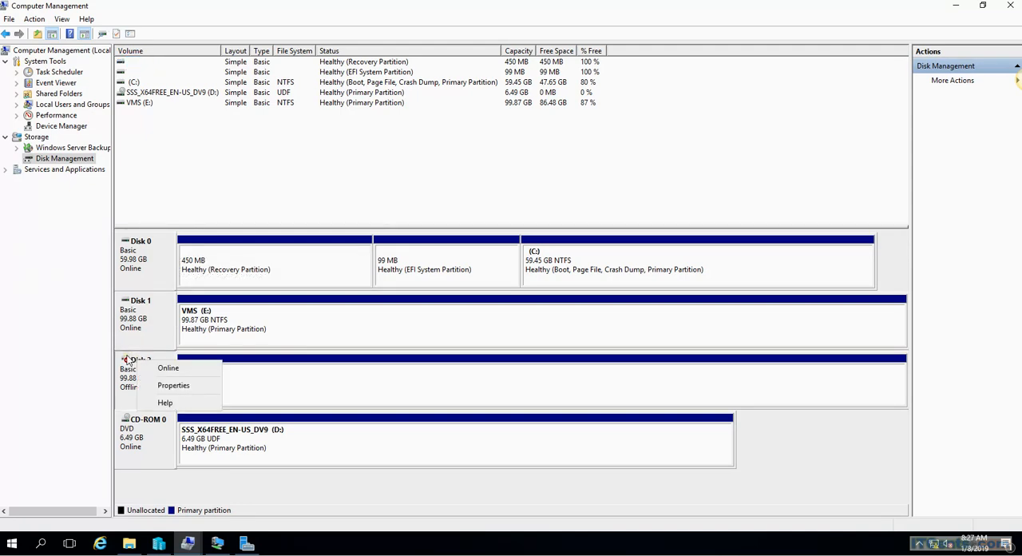
{"action": "left_click", "coordinate": [27, 427]}
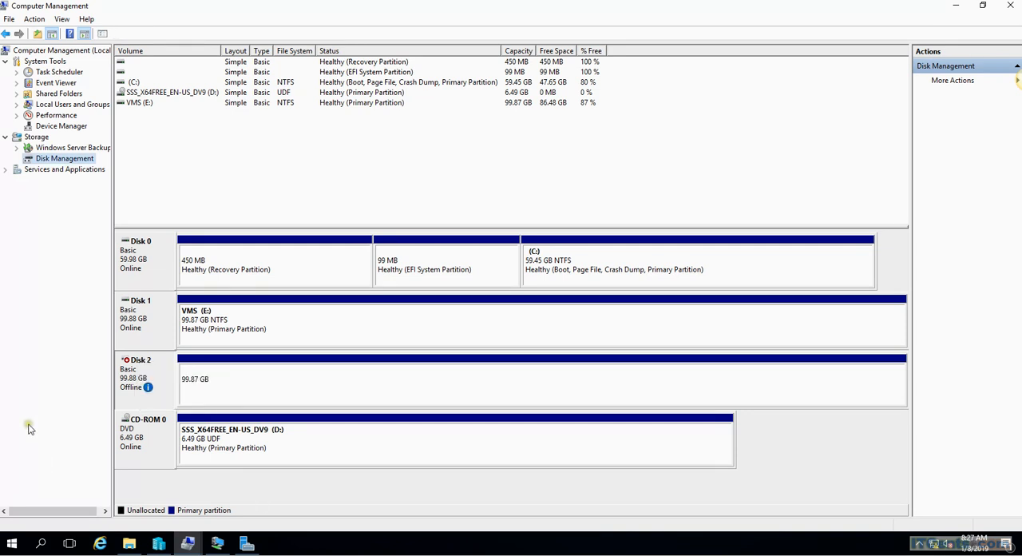
{"action": "mouse_move", "coordinate": [148, 396]}
{"action": "right_click", "coordinate": [146, 364]}
{"action": "left_click", "coordinate": [169, 369]}
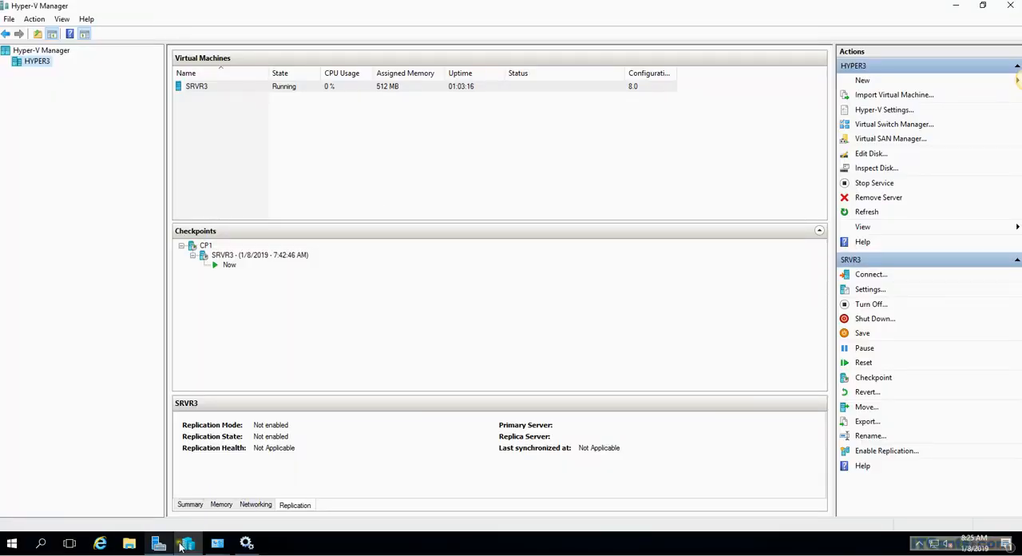
Step: On HYPER3, launch the iSCSI Initiator from Server Manager and agree to start the Microsoft iSCSI service automatically
{"action": "mouse_move", "coordinate": [244, 544]}
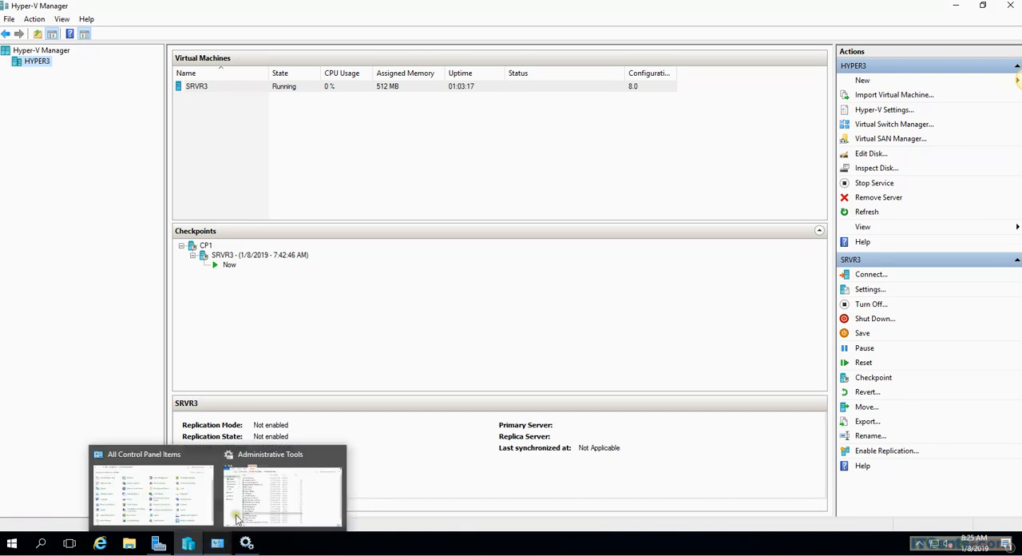
{"action": "left_click", "coordinate": [269, 461]}
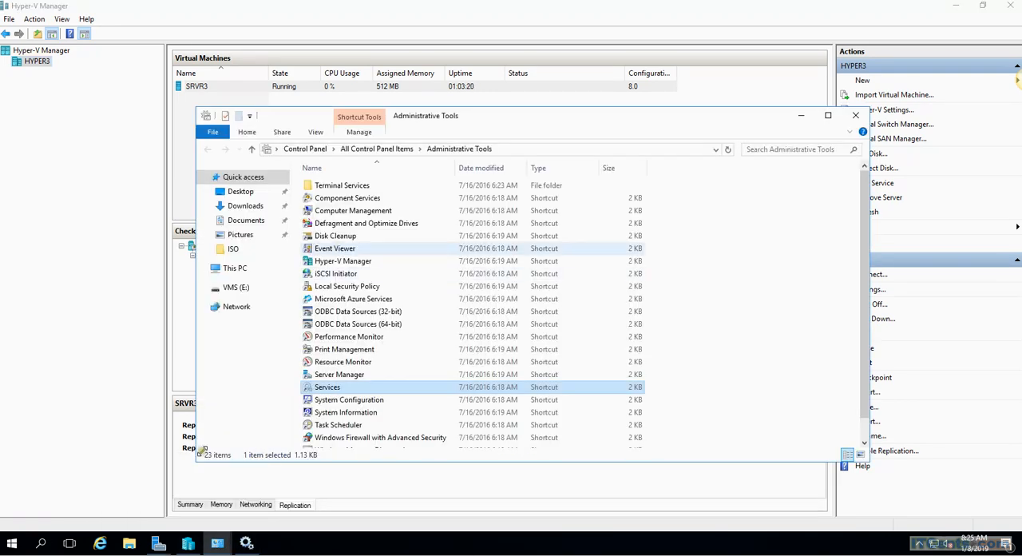
{"action": "left_click", "coordinate": [12, 543]}
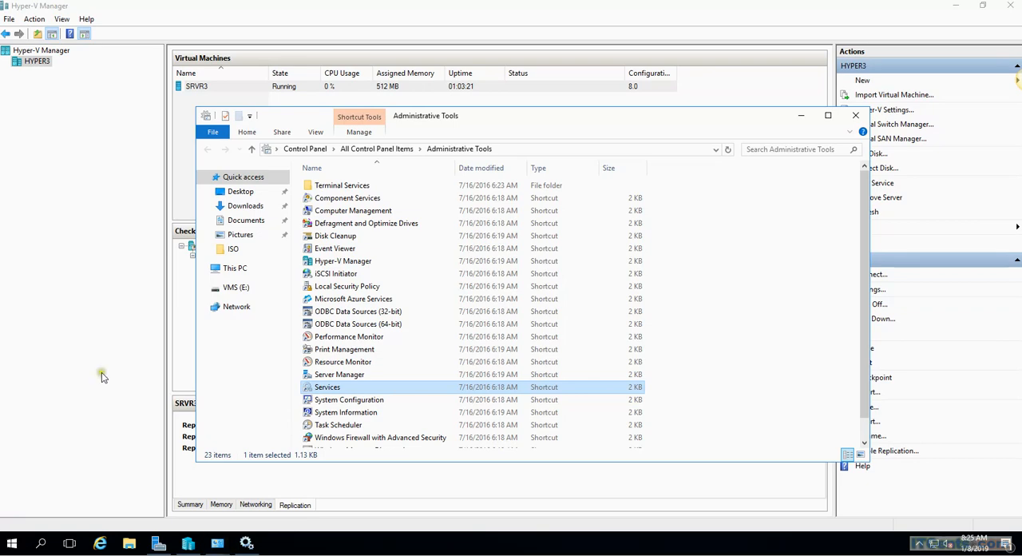
{"action": "left_click", "coordinate": [210, 222]}
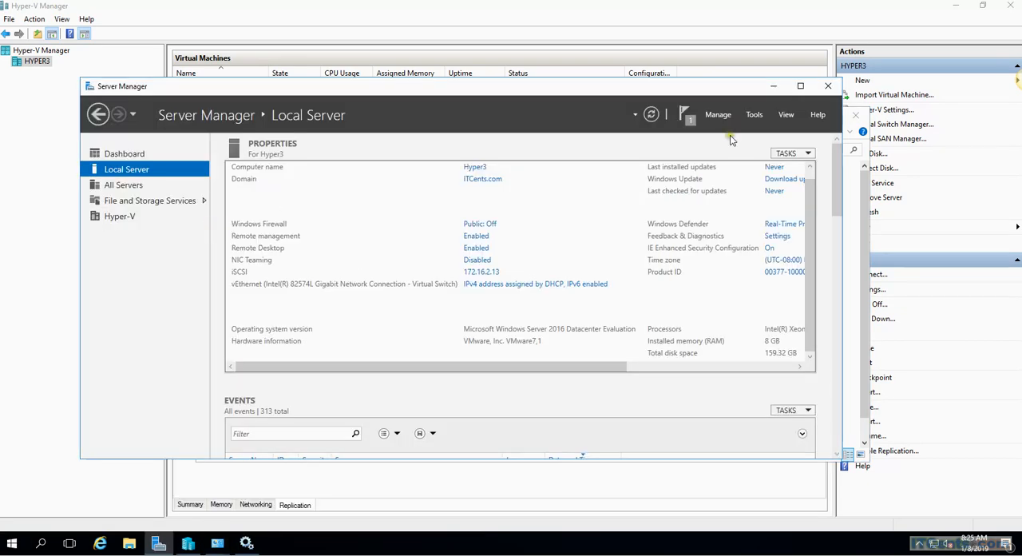
{"action": "left_click", "coordinate": [752, 117]}
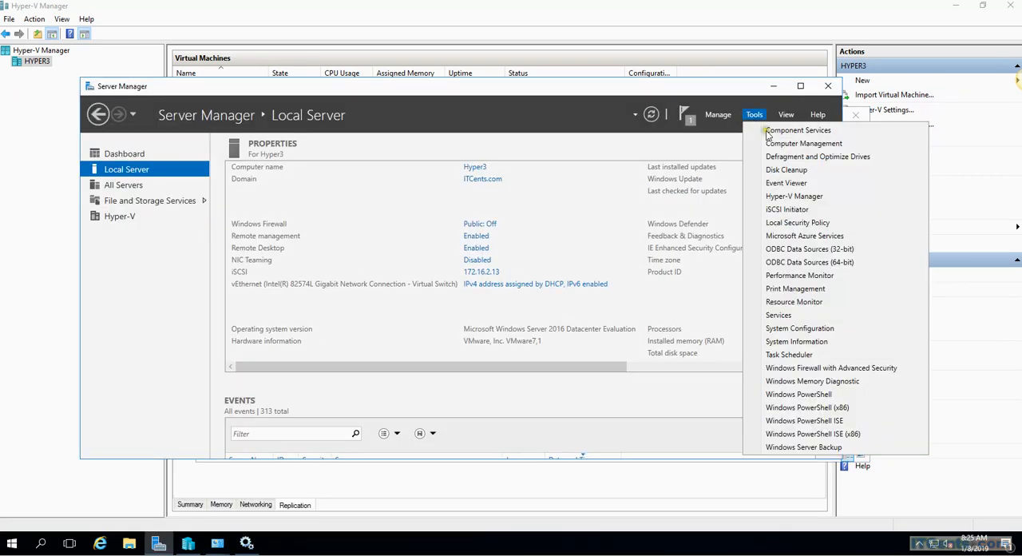
{"action": "left_click", "coordinate": [787, 209]}
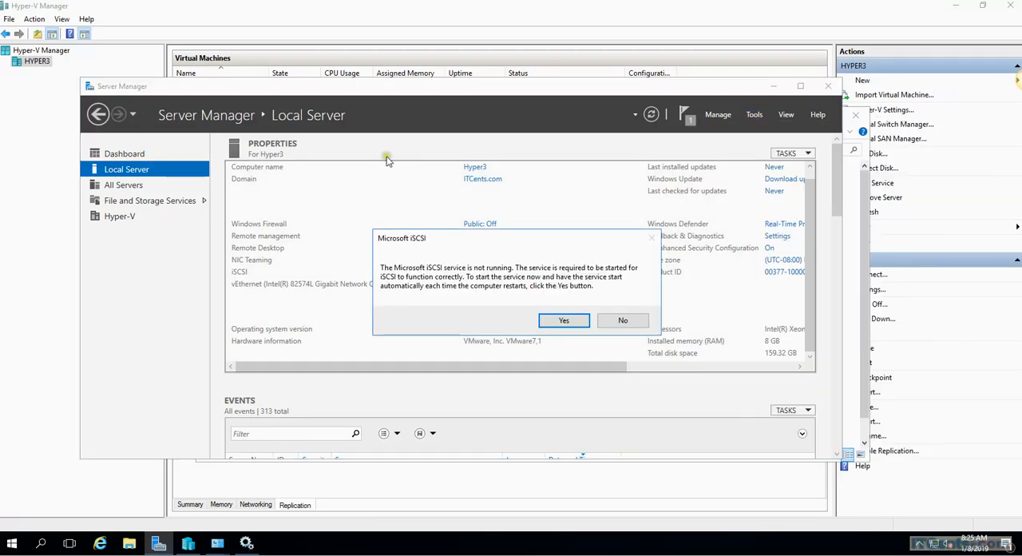
{"action": "left_click", "coordinate": [576, 321]}
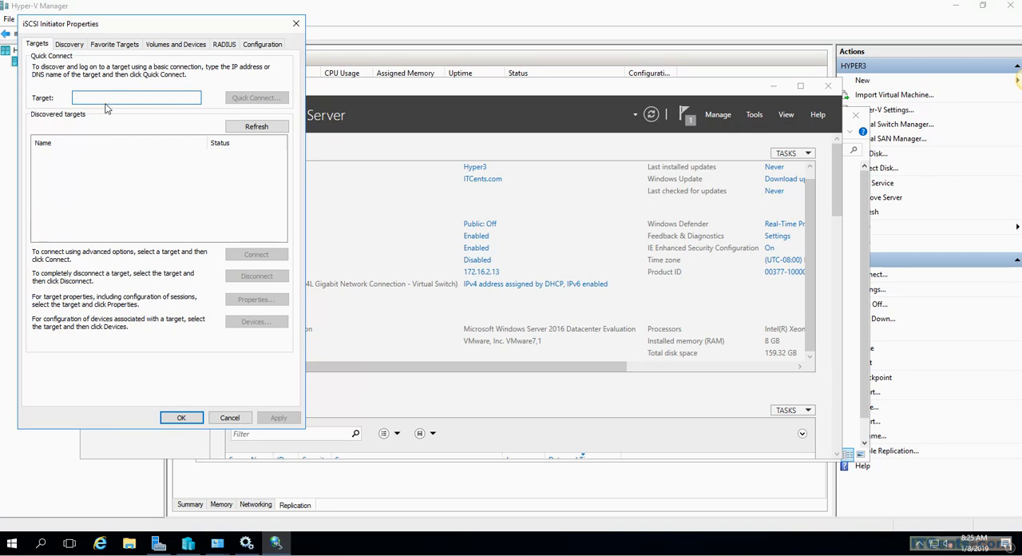
Step: Quick-connect HYPER3's iSCSI Initiator to the target server at 172.16.2.10 and finish the connection dialog
{"action": "type", "text": "172.16.2.10"}
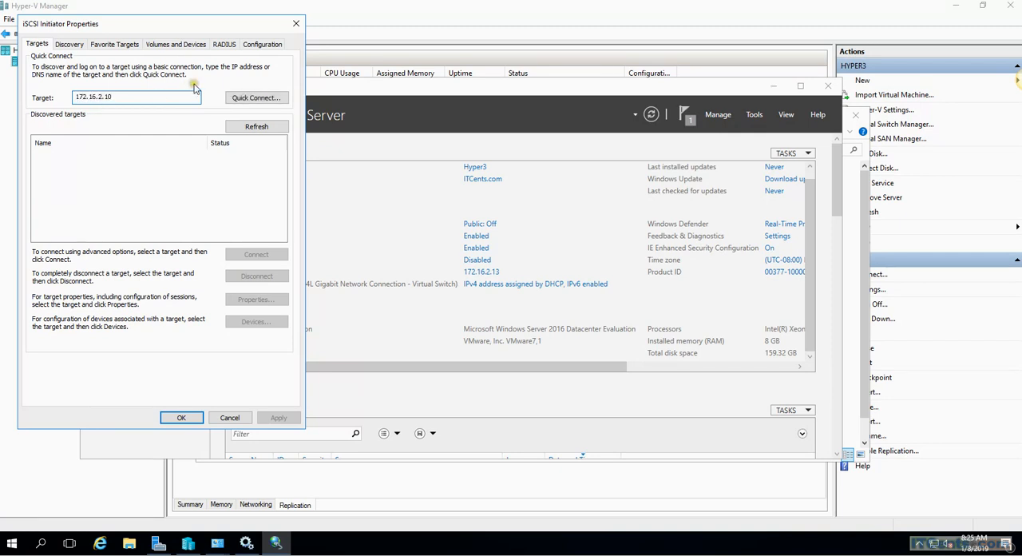
{"action": "left_click", "coordinate": [243, 99]}
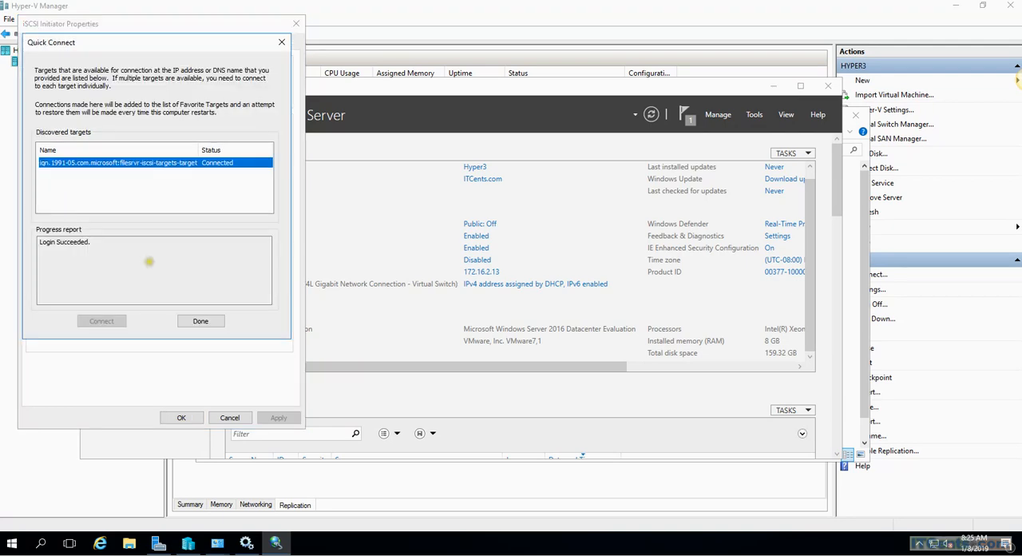
{"action": "left_click", "coordinate": [196, 319]}
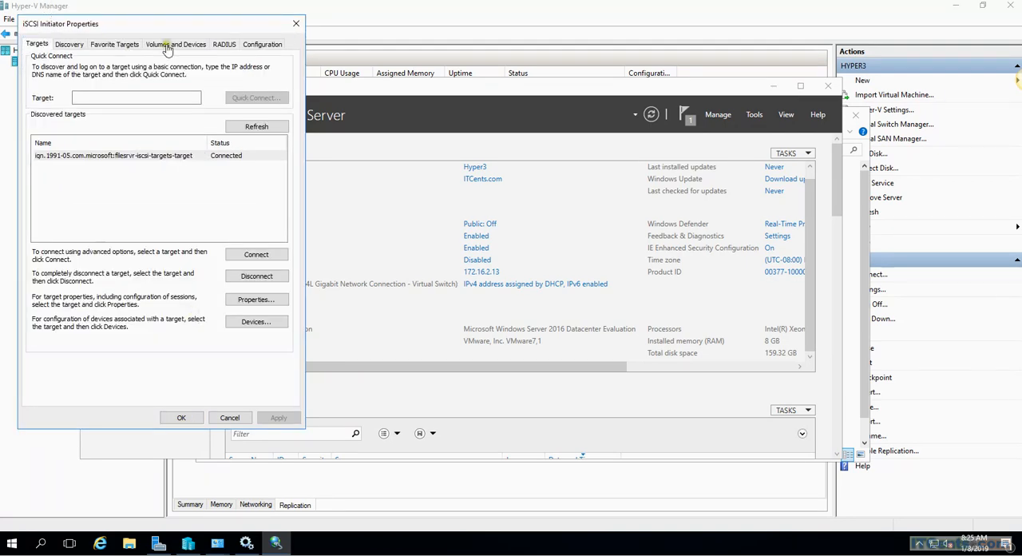
Step: Check the target portals on HYPER3, auto-configure all available devices in the volume list, and accept the initiator settings
{"action": "left_click", "coordinate": [70, 45]}
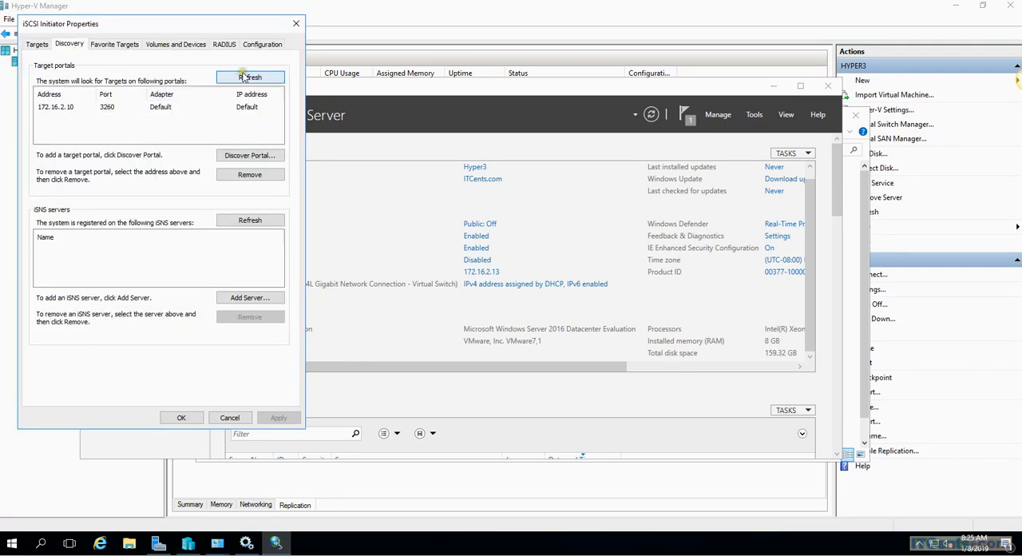
{"action": "left_click", "coordinate": [166, 43]}
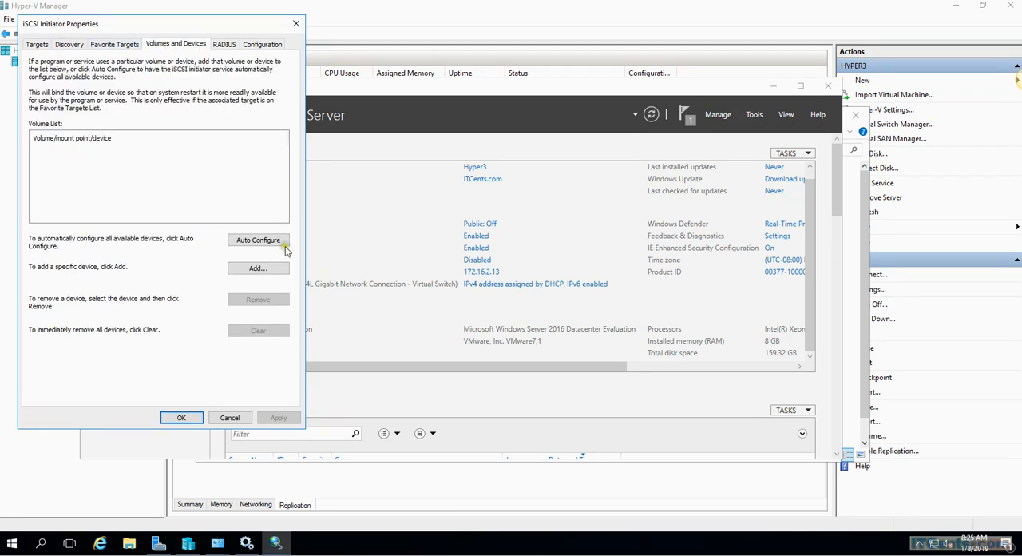
{"action": "left_click", "coordinate": [257, 242]}
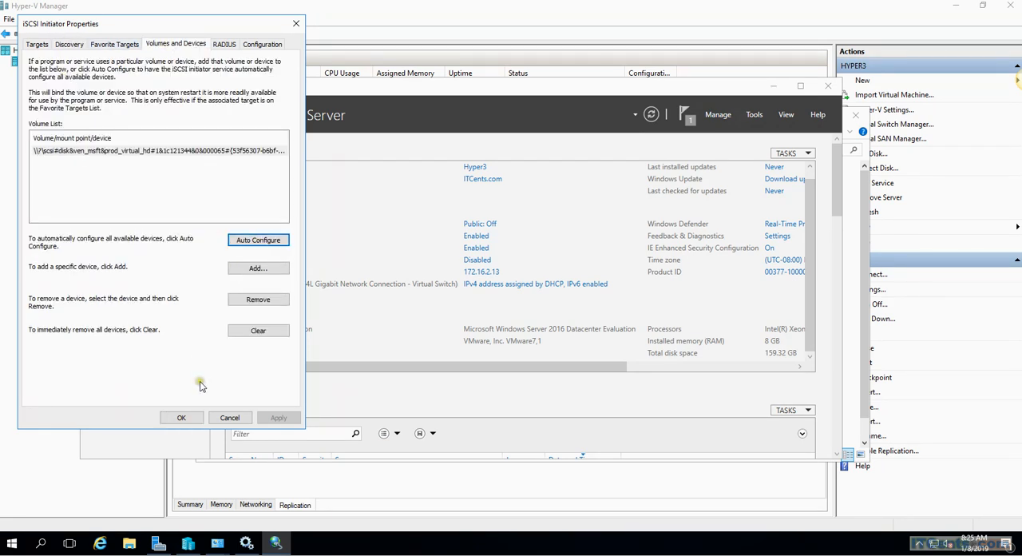
{"action": "left_click", "coordinate": [180, 418]}
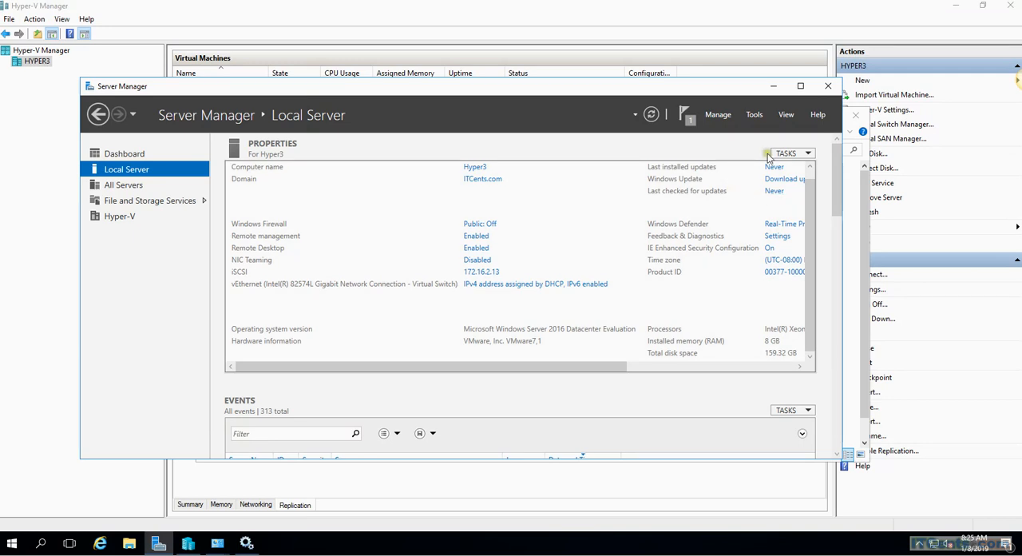
Step: Open Computer Management from Server Manager on HYPER3 and show Disk Management in a maximized window
{"action": "left_click", "coordinate": [753, 114]}
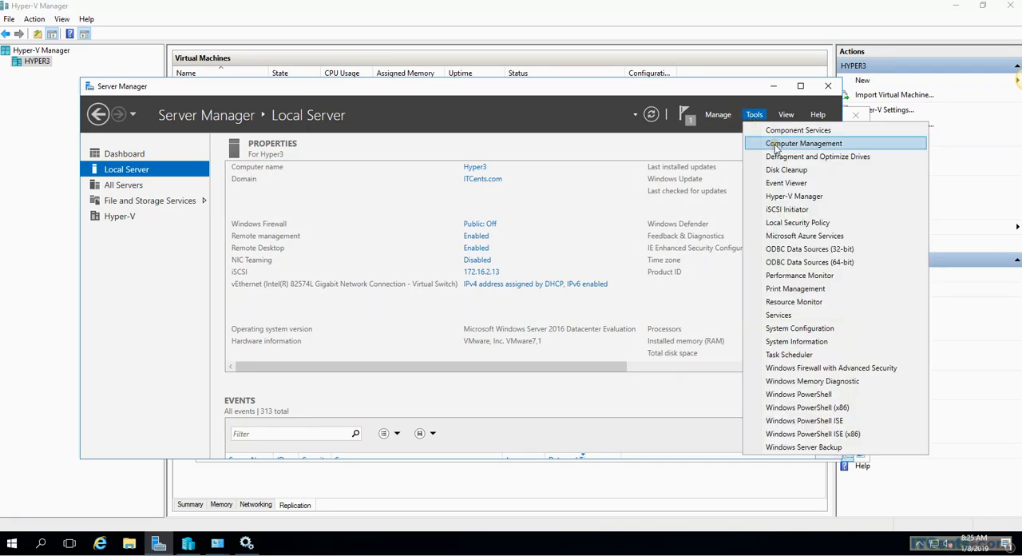
{"action": "left_click", "coordinate": [803, 144]}
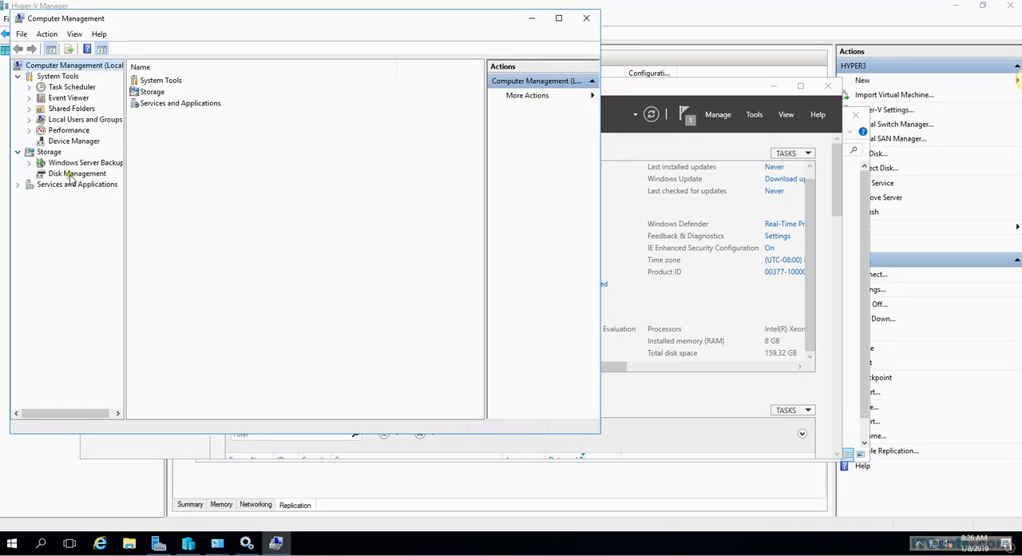
{"action": "left_click", "coordinate": [70, 173]}
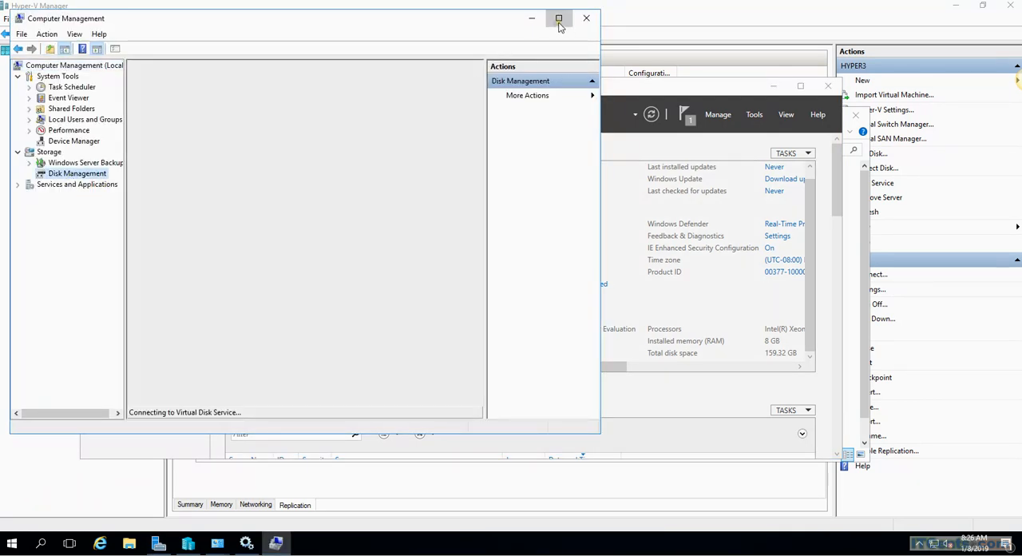
{"action": "left_click", "coordinate": [559, 18]}
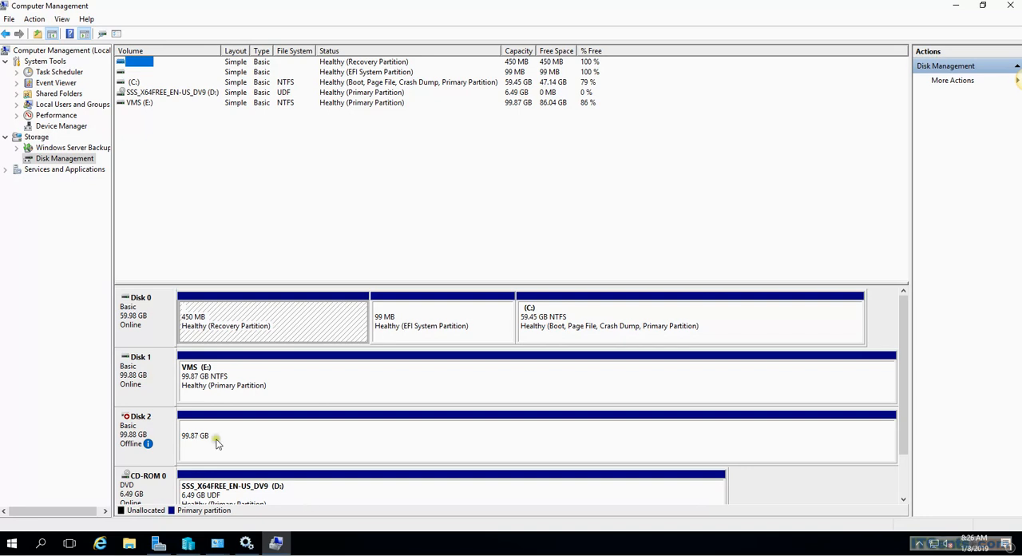
Step: Bring the offline Disk 2 online in HYPER3's Disk Management
{"action": "right_click", "coordinate": [58, 161]}
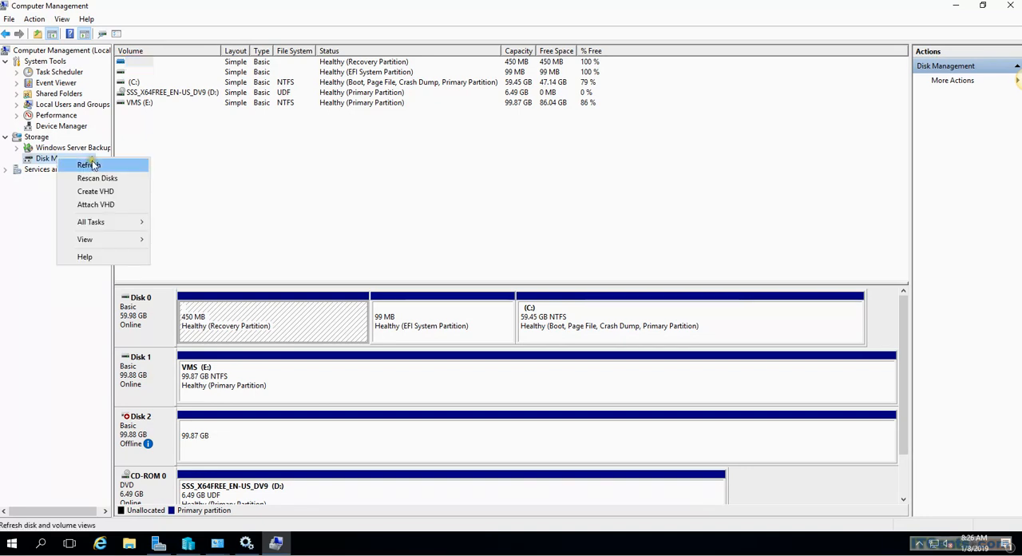
{"action": "right_click", "coordinate": [152, 431]}
{"action": "left_click", "coordinate": [180, 437]}
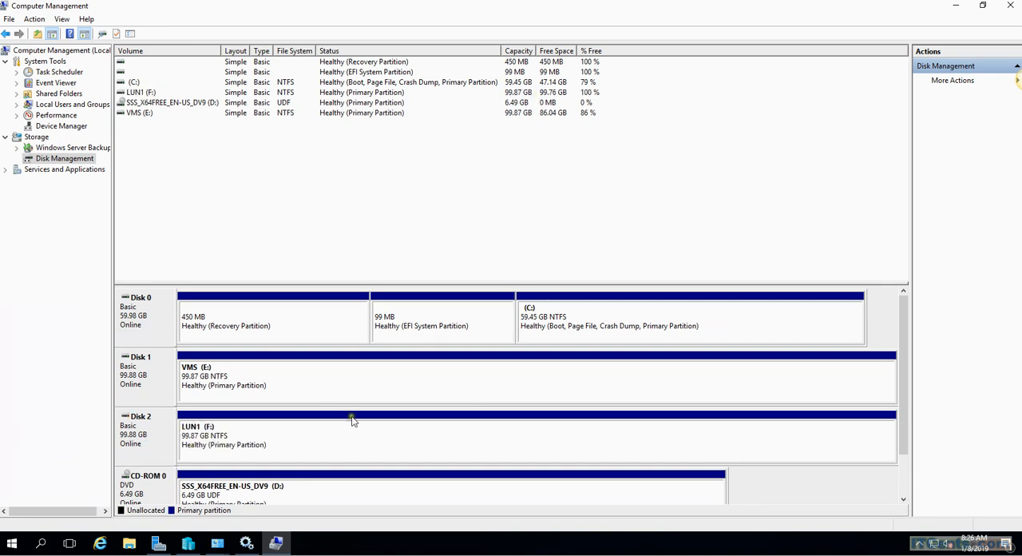
Step: Check This PC in File Explorer on HYPER3 for the LUN1 drive, and close the window
{"action": "left_click", "coordinate": [125, 545]}
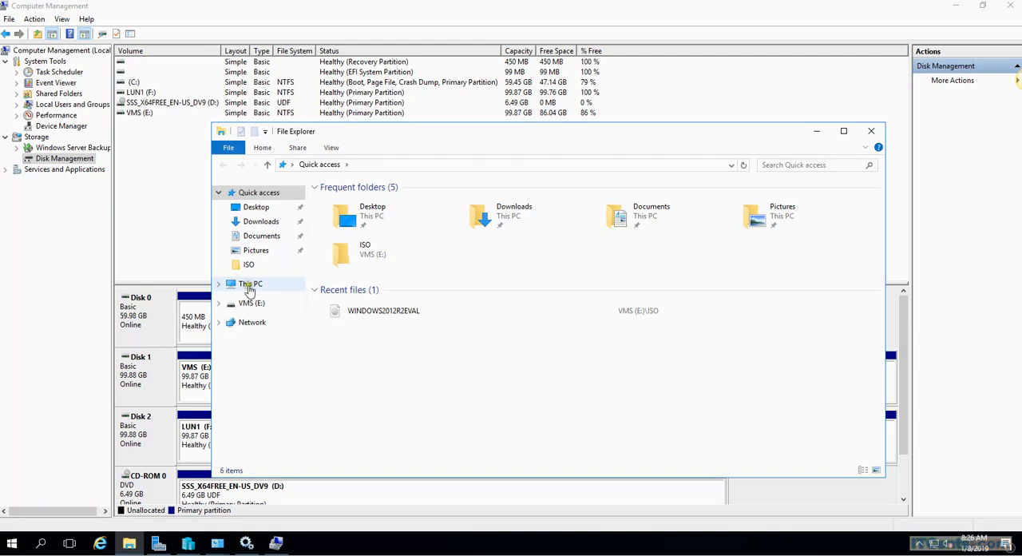
{"action": "left_click", "coordinate": [250, 285]}
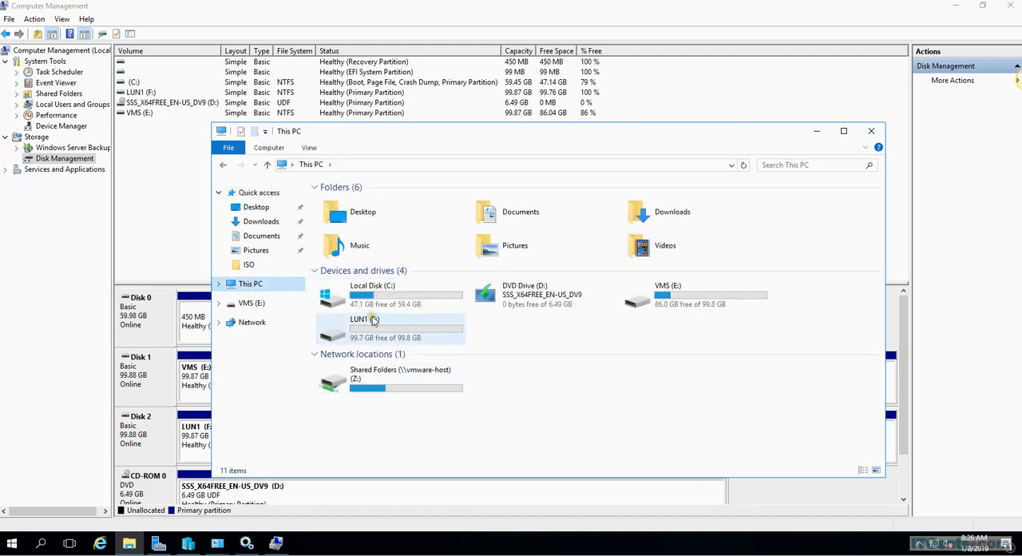
{"action": "left_click", "coordinate": [871, 131]}
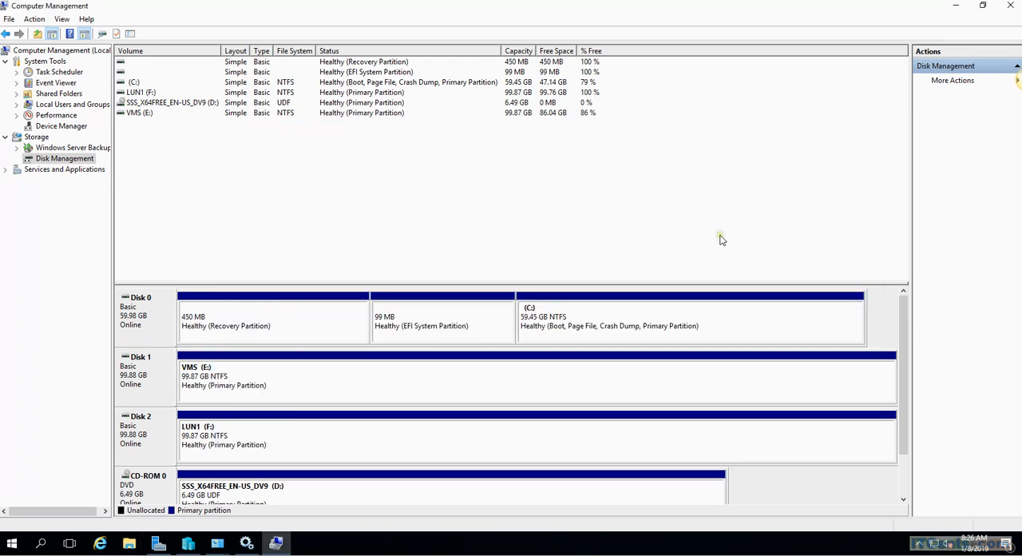